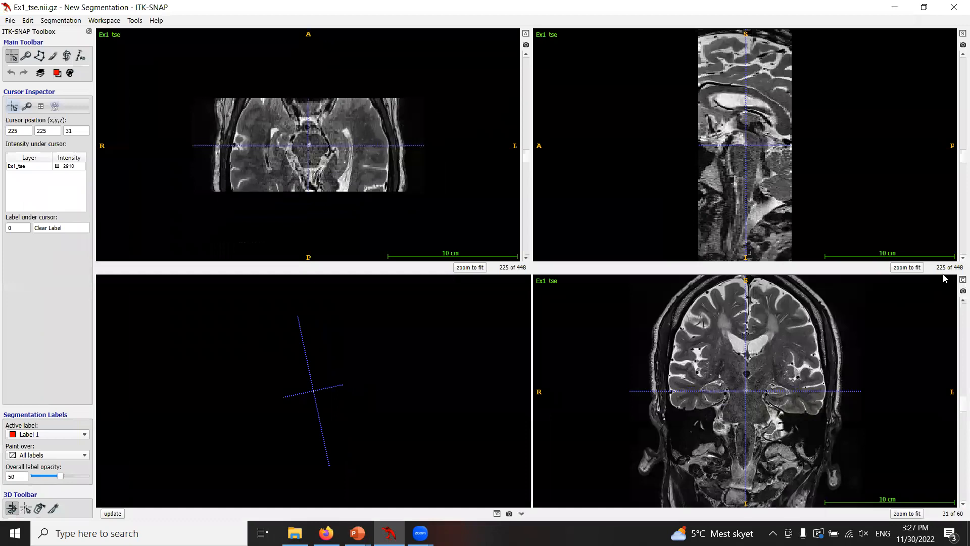
- Show only the coronal view of Ex1_tse in a maximized window, enlarged around the temporal lobes
click(963, 280)
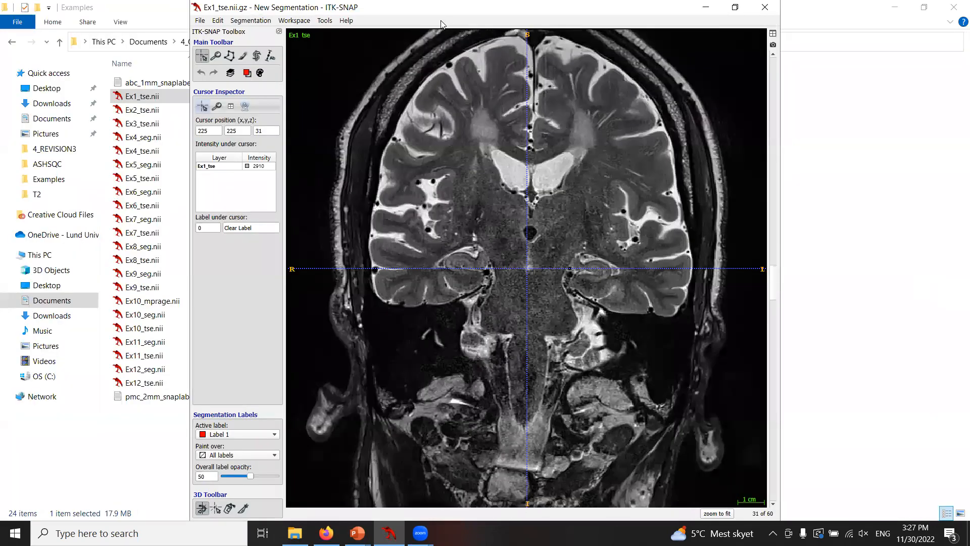
click(734, 7)
click(630, 85)
right_drag(693, 197, 688, 152)
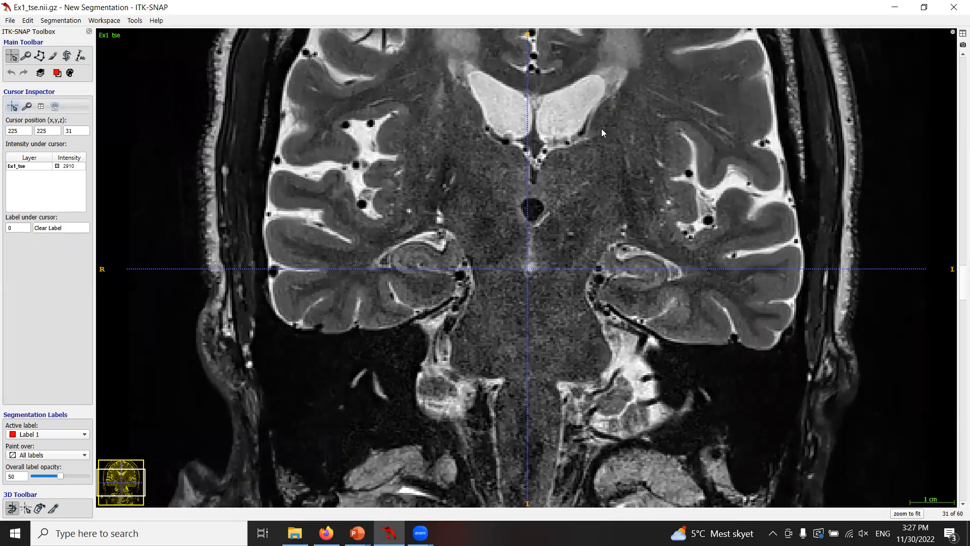
- Zoom in closely on the left hippocampus and adjoining temporal cortex at coronal slice 34
drag(482, 152, 515, 104)
scroll(650, 199, up, 4)
scroll(563, 218, down, 3)
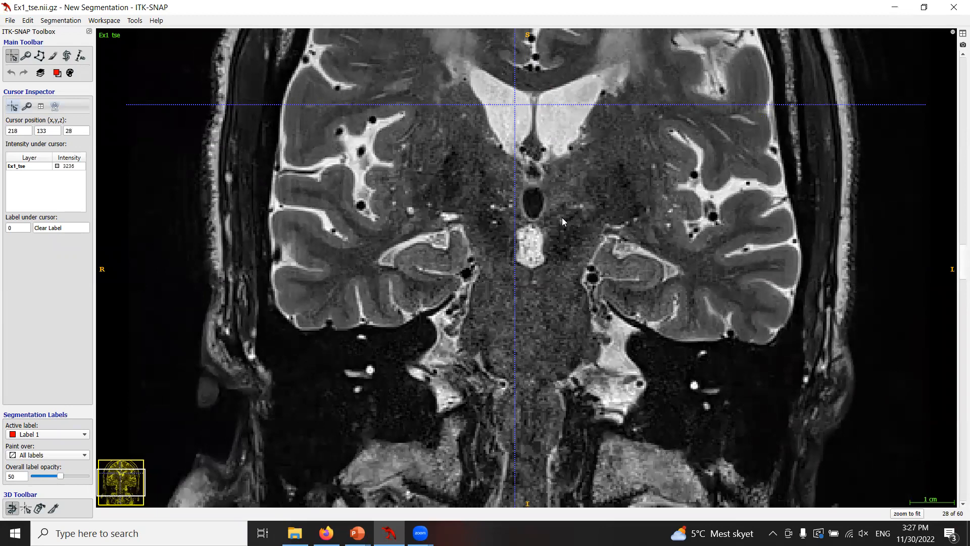
scroll(561, 218, down, 4)
right_drag(495, 229, 488, 208)
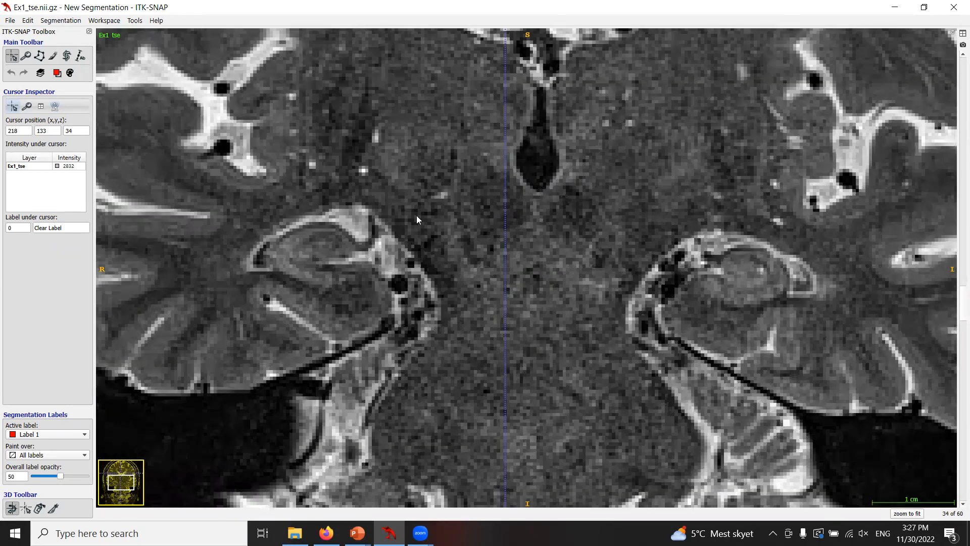
click(26, 56)
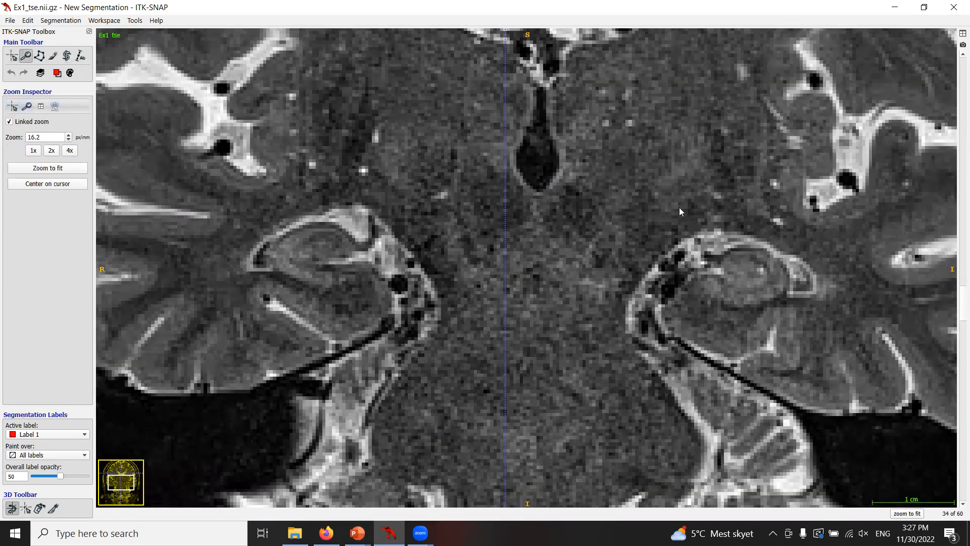
drag(800, 229, 541, 163)
right_drag(542, 163, 550, 151)
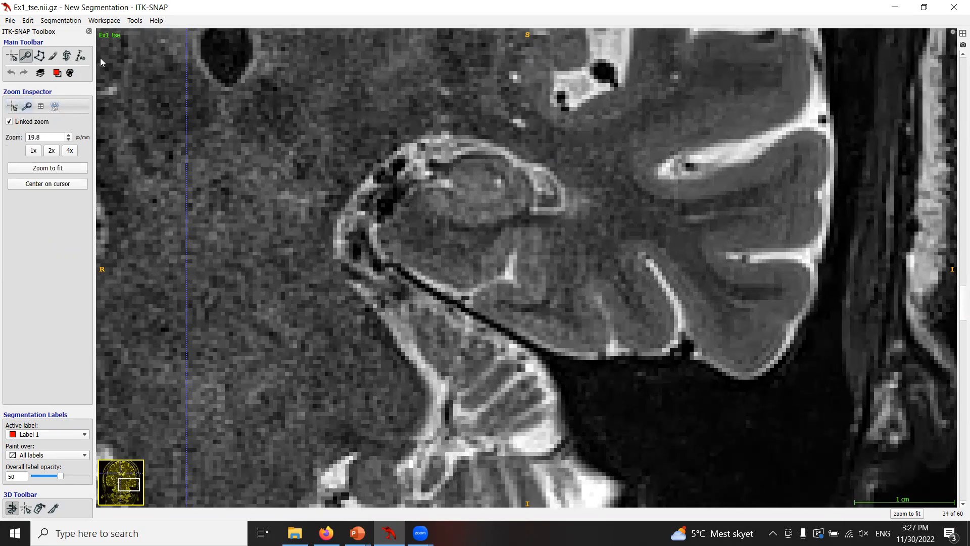
- Trace the dark band inside the left hippocampus on slice 34 with a smooth polygon curve and clear it
click(40, 56)
drag(446, 193, 461, 200)
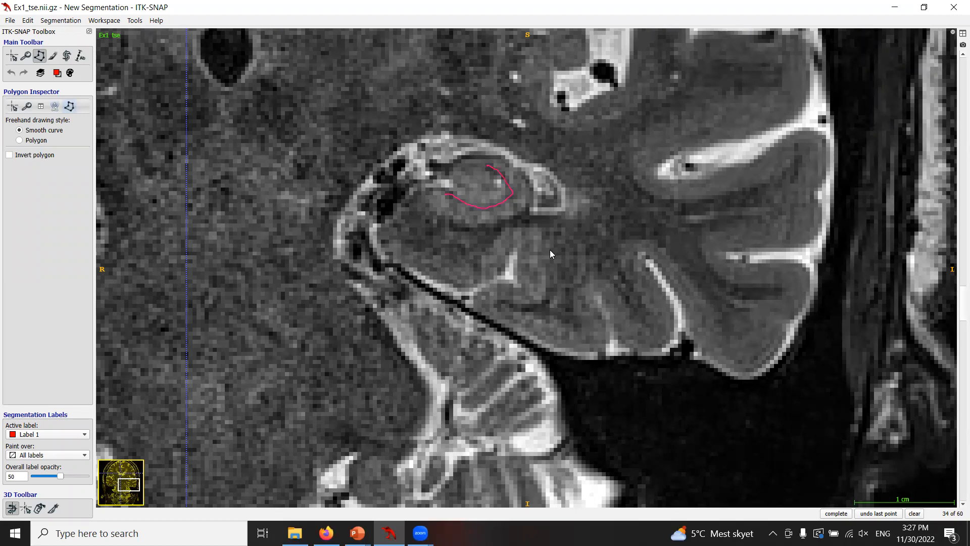
click(915, 513)
- Outline the left hippocampus and the adjoining cortical gray matter on slice 34 with a closed smooth curve
drag(502, 230, 479, 258)
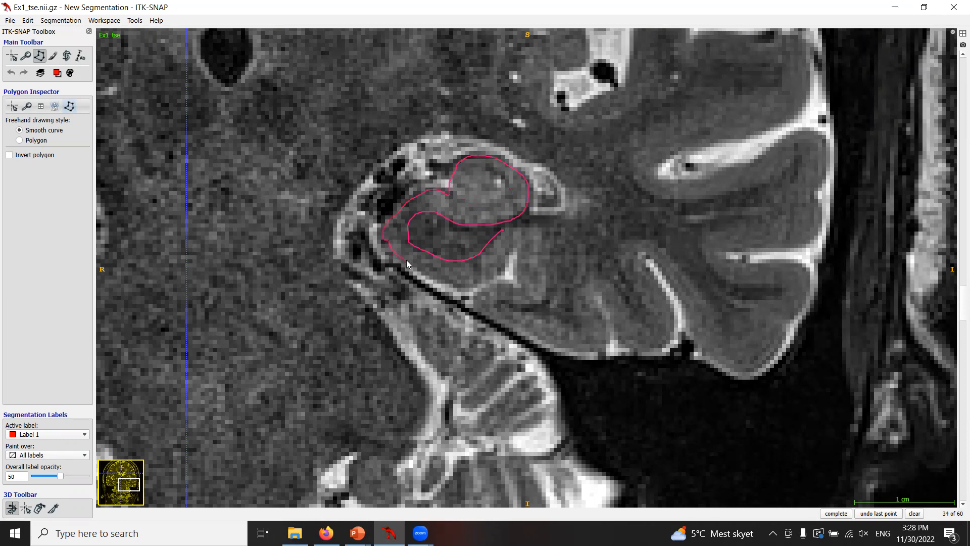
drag(518, 276, 480, 286)
right_click(502, 229)
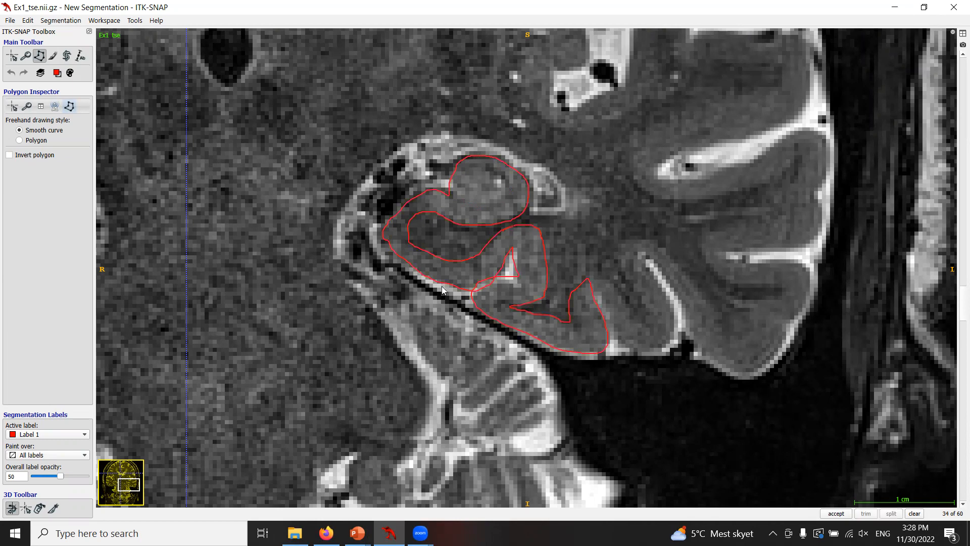
key(Return)
- Trace the dark band inside the left hippocampus on coronal slice 27 with a smooth curve and clear it
scroll(573, 315, up, 3)
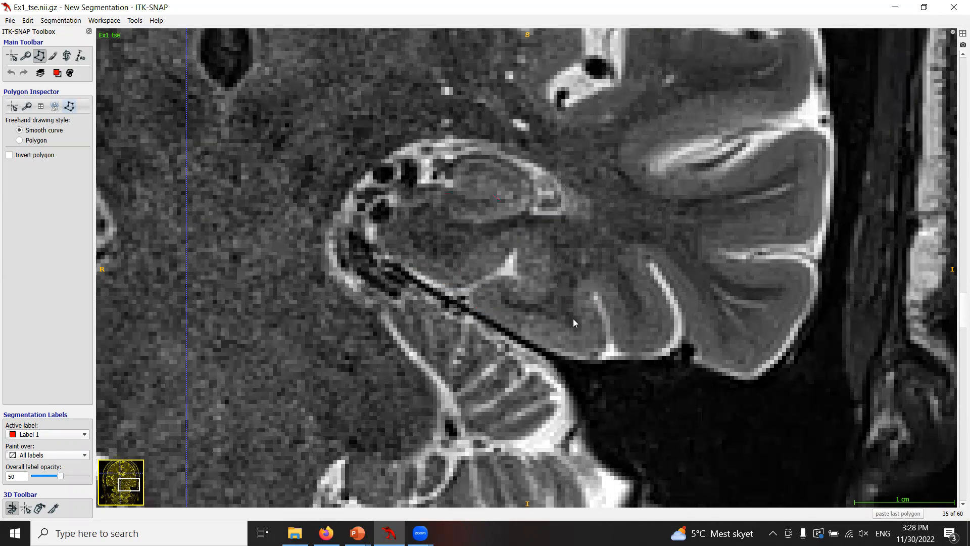
scroll(573, 320, down, 9)
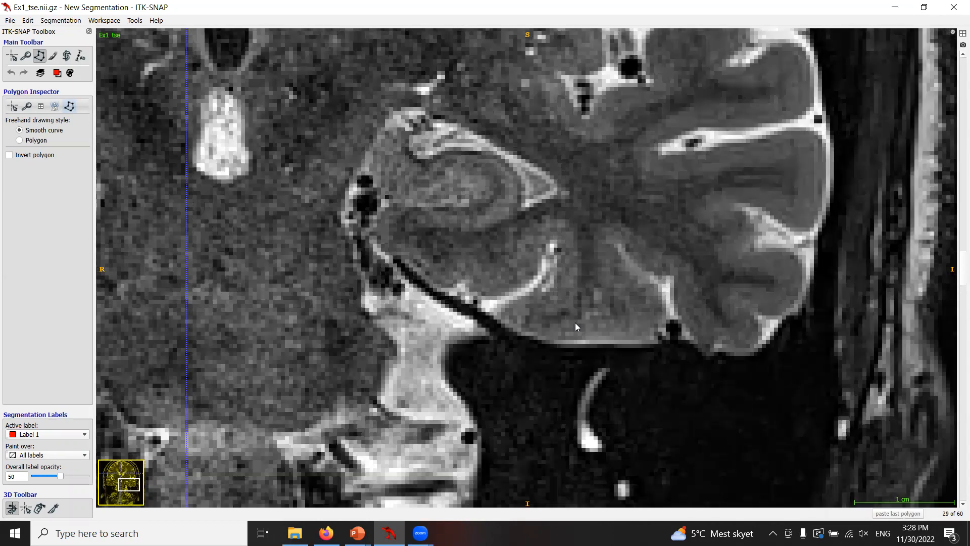
scroll(575, 326, down, 1)
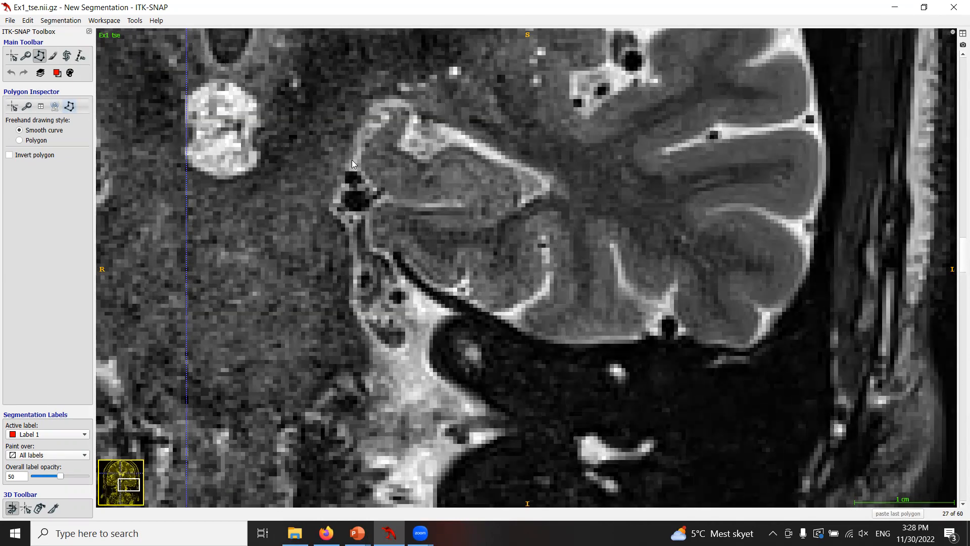
drag(368, 151, 383, 154)
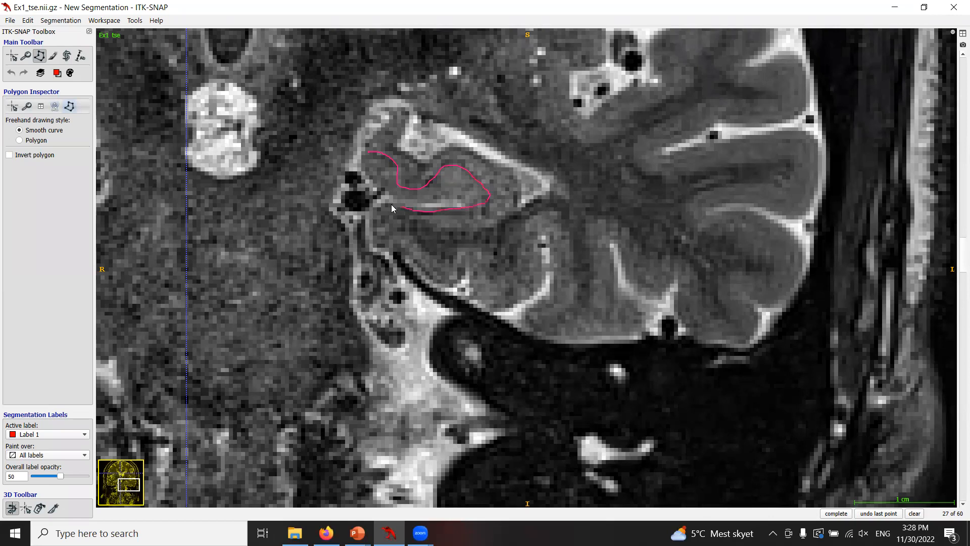
click(908, 511)
- Trace the outer and inner gray matter boundaries of the left medial temporal lobe on slice 27 and clear the curves
drag(393, 116, 365, 147)
drag(449, 286, 477, 286)
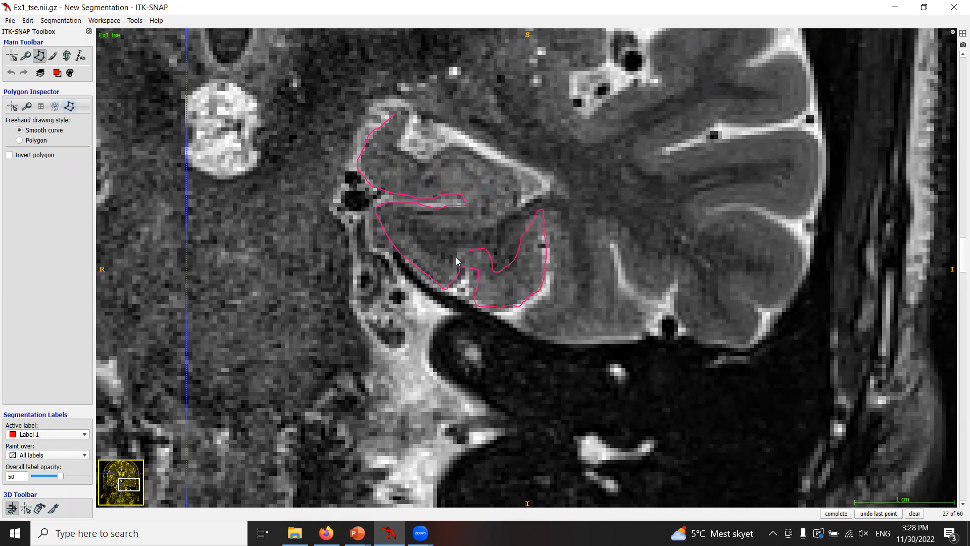
drag(409, 224, 472, 233)
drag(401, 116, 377, 112)
click(914, 514)
- Examine the left hippocampus and medial temporal cortex boundaries across coronal slices 22 to 41
scroll(475, 305, up, 2)
scroll(475, 305, down, 2)
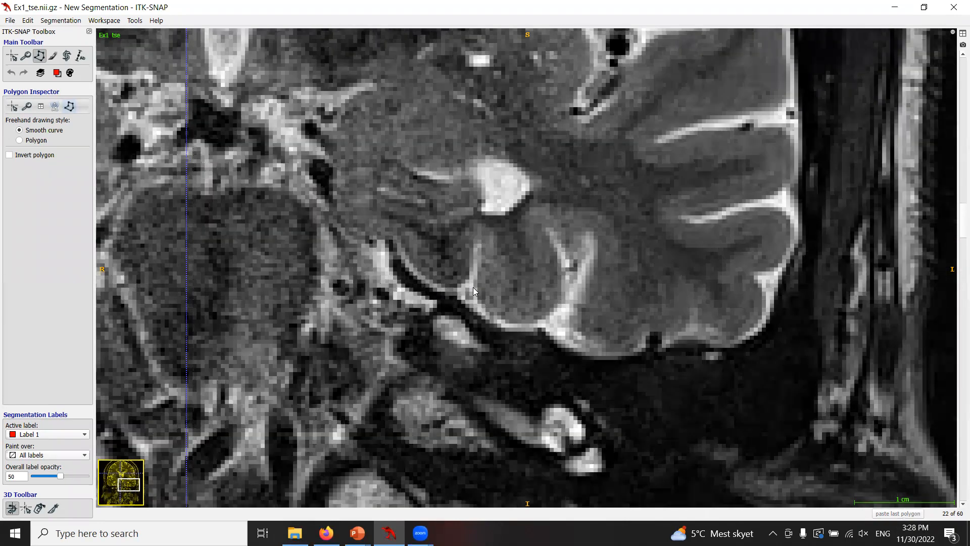
scroll(472, 287, down, 8)
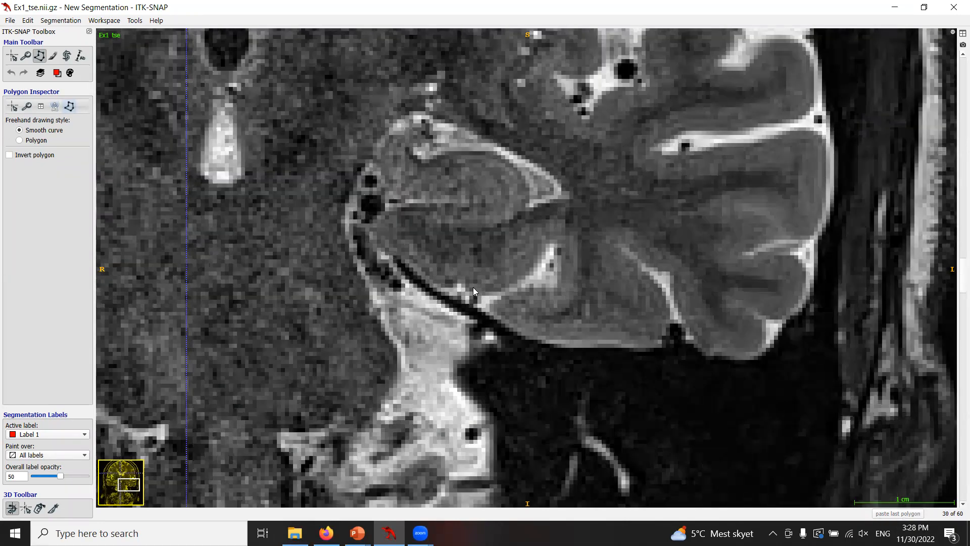
scroll(473, 287, down, 6)
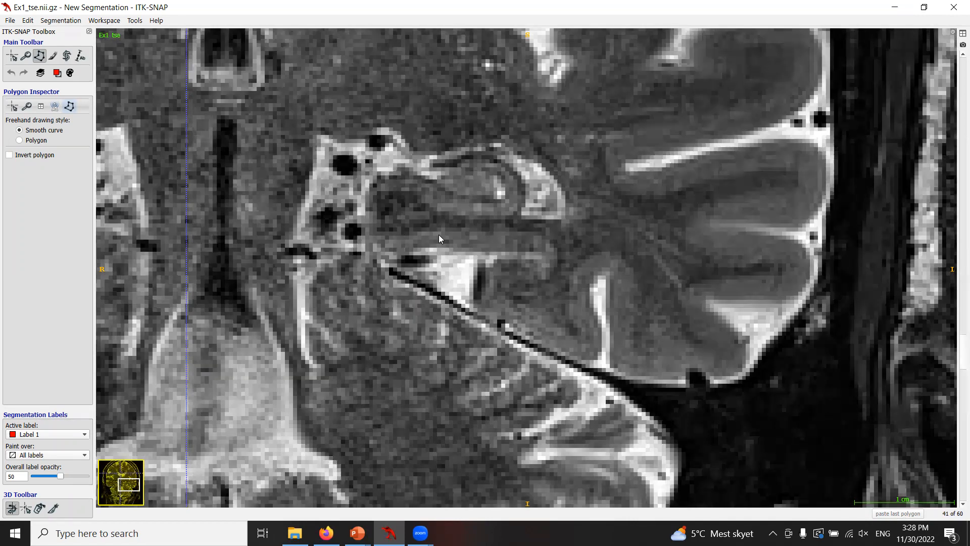
scroll(442, 252, up, 2)
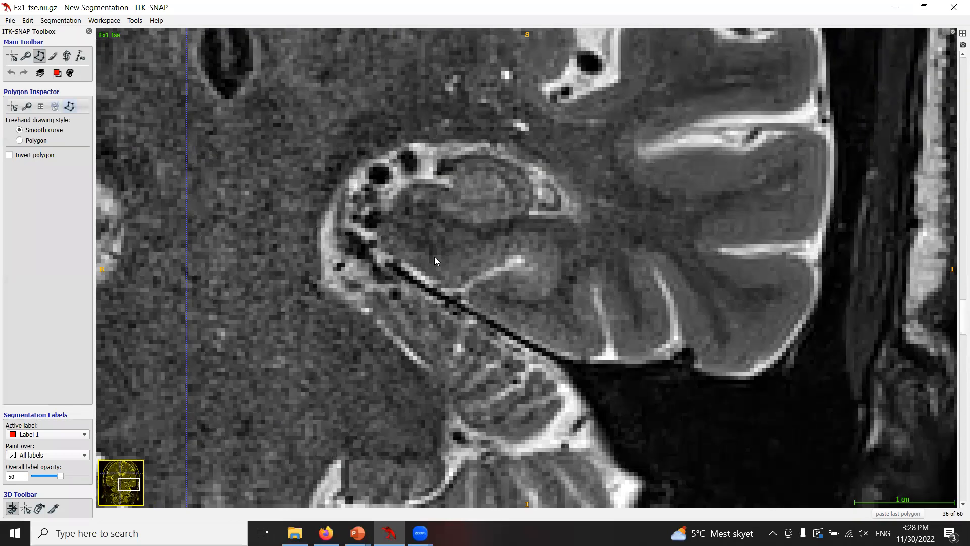
- Load Ex2_tse.nii as the main image from the Examples folder and maximize the window
click(294, 533)
drag(234, 13, 452, 142)
drag(456, 247, 200, 207)
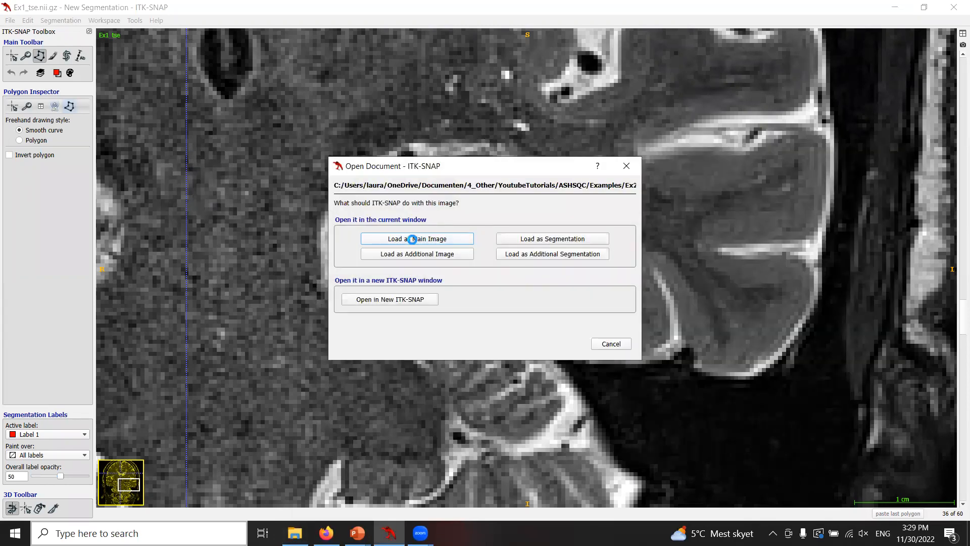
click(412, 239)
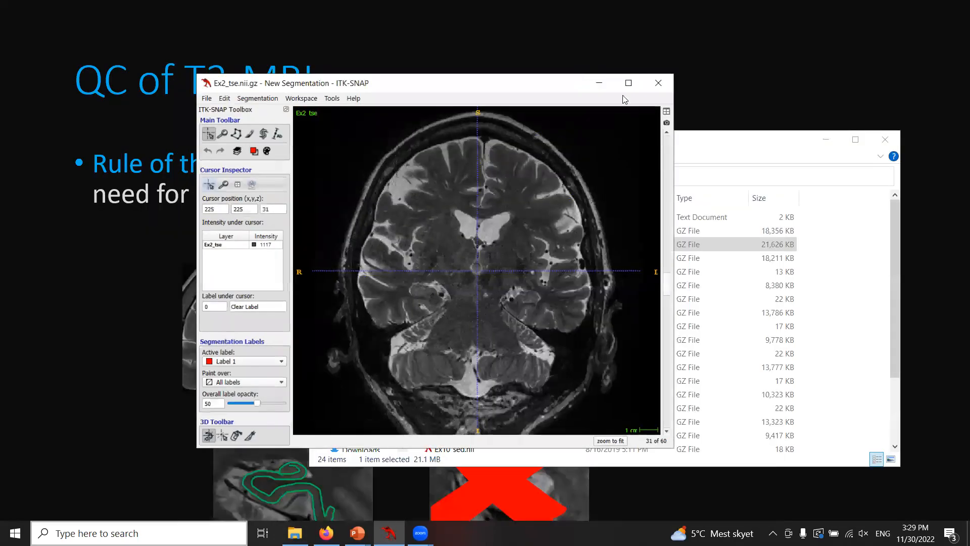
click(628, 83)
- Zoom in closely on the right hippocampus of Ex2_tse at coronal slice 33
click(27, 56)
right_drag(447, 211, 435, 183)
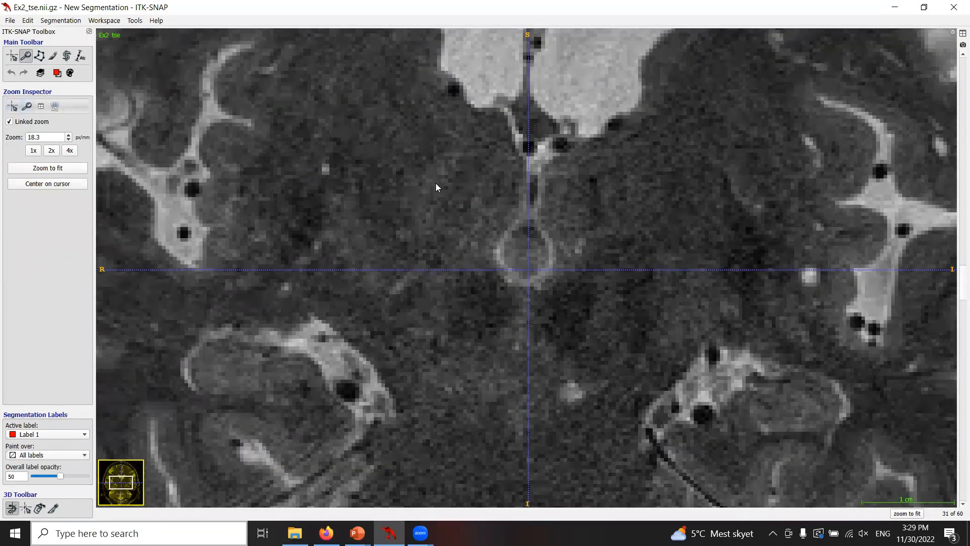
drag(397, 248, 579, 200)
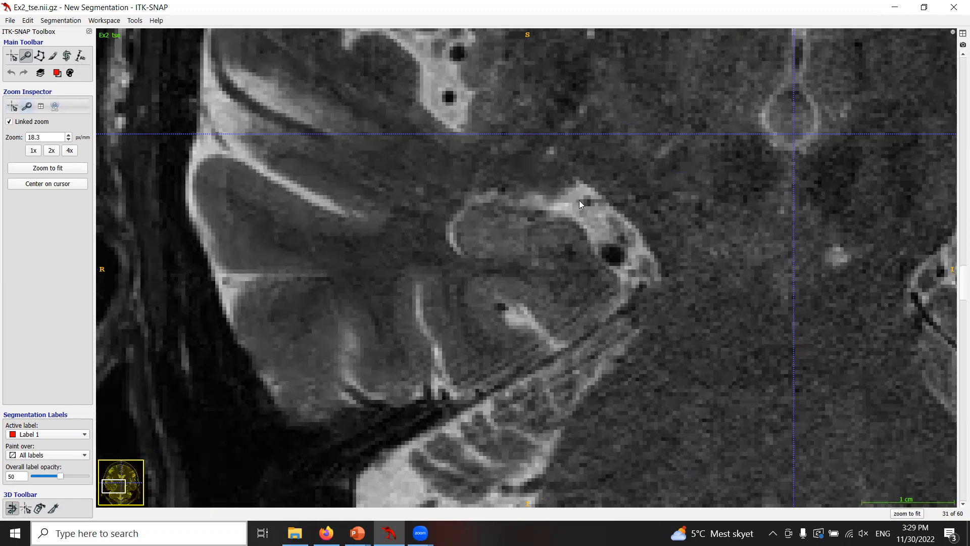
right_drag(579, 200, 581, 196)
scroll(602, 263, down, 2)
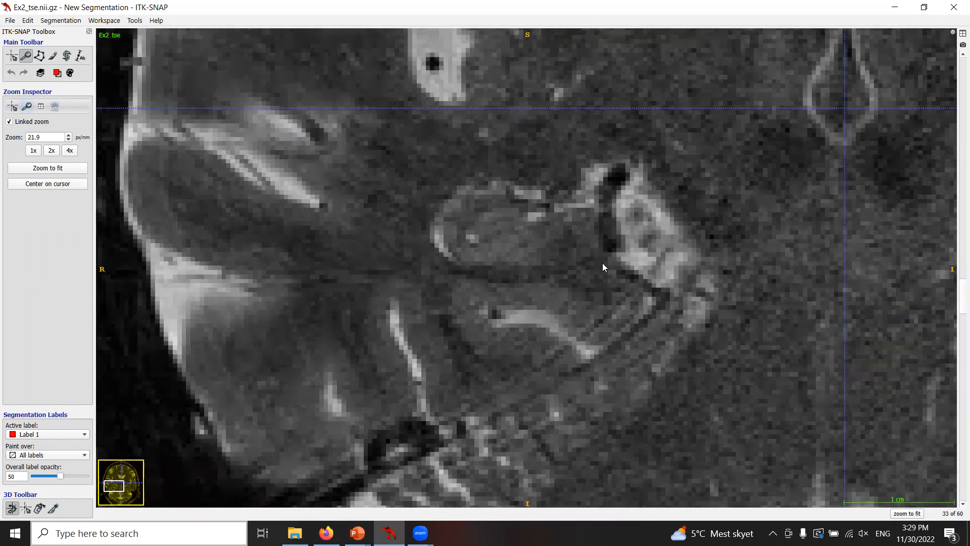
- Trace the dark band inside the right hippocampus on coronal slices 33, 32 and 29, discarding each curve
click(39, 56)
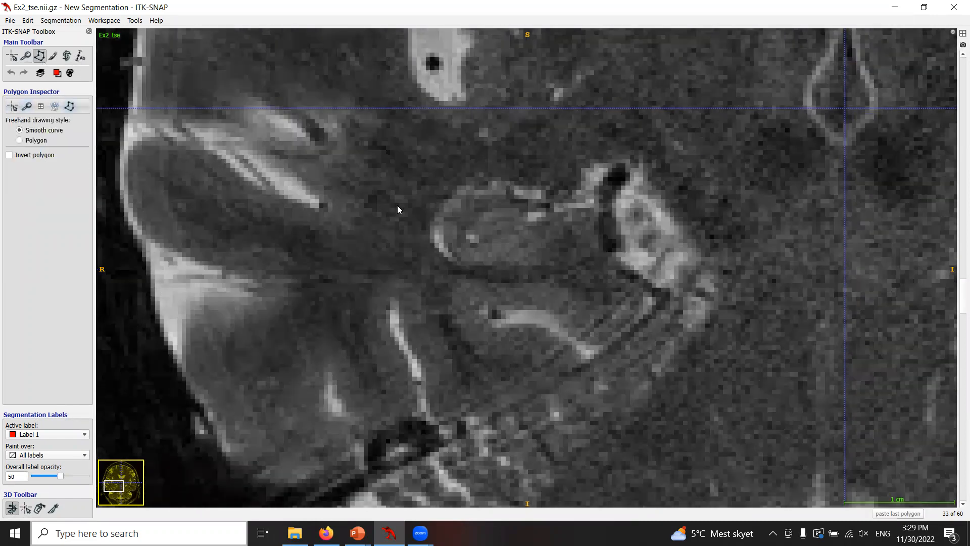
drag(519, 225, 494, 236)
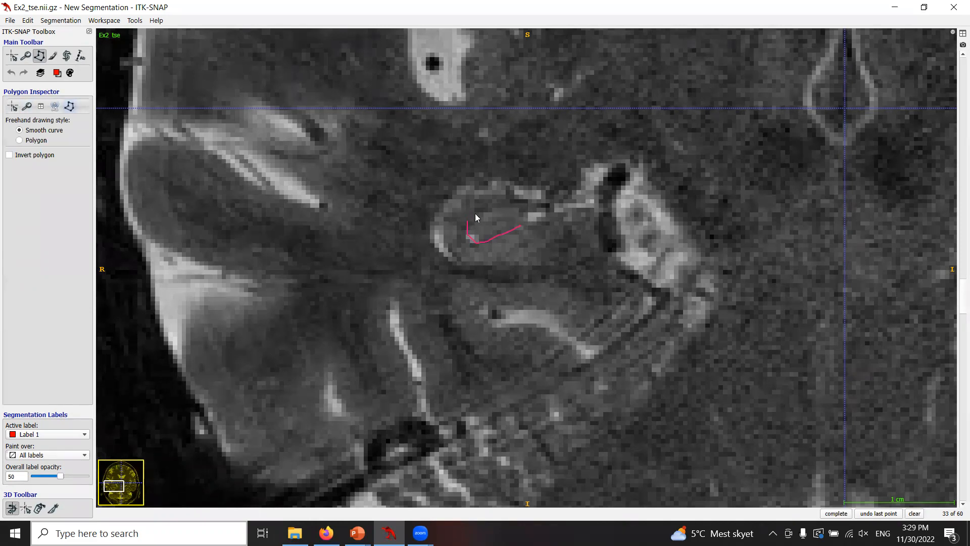
scroll(491, 254, up, 1)
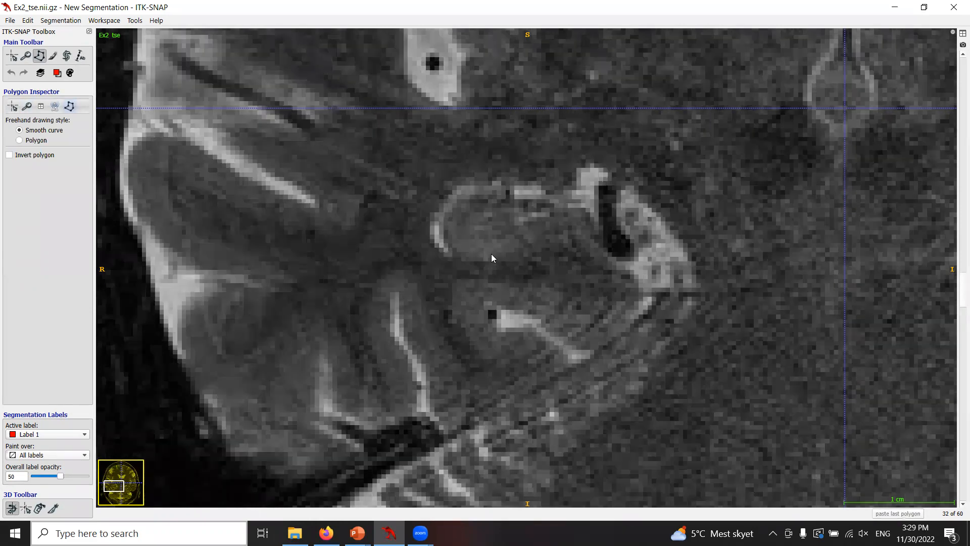
drag(520, 231, 482, 249)
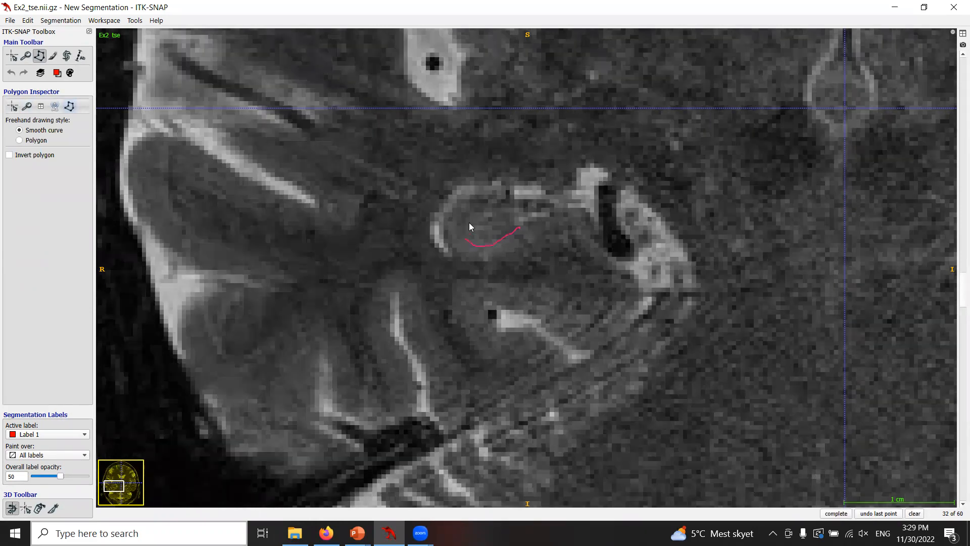
scroll(513, 283, up, 2)
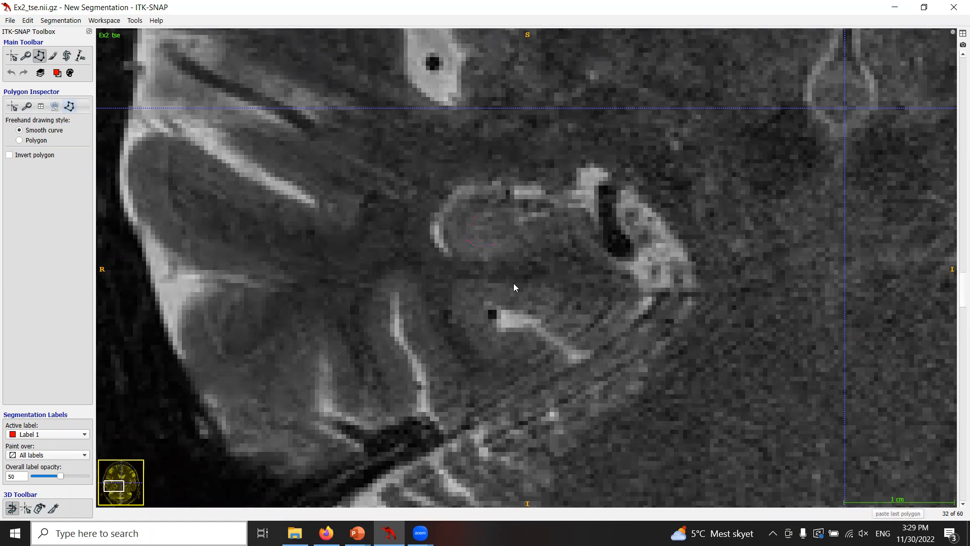
scroll(514, 284, up, 1)
drag(528, 224, 478, 244)
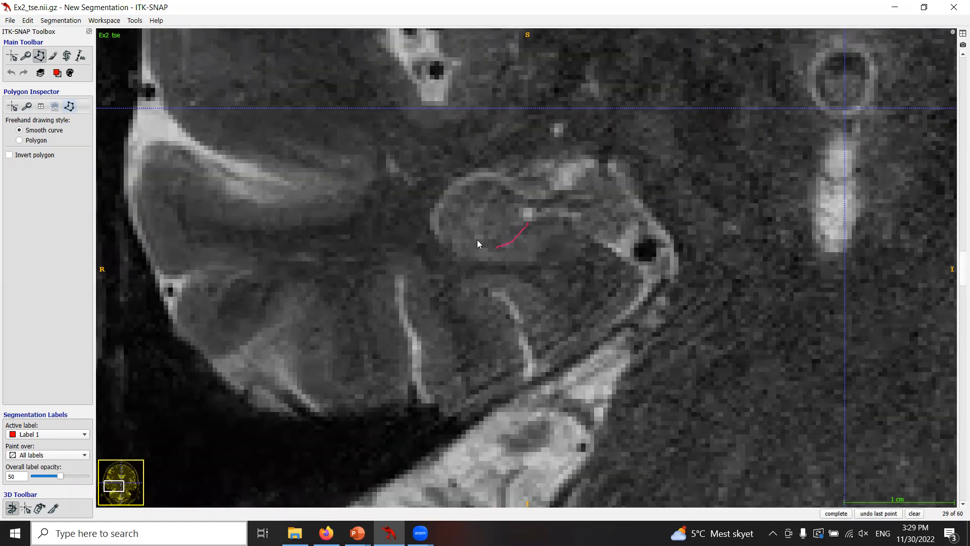
click(916, 510)
- Trace the band inside the right hippocampus and its medial edge on coronal slice 24, and clear the curve
scroll(425, 260, up, 2)
scroll(425, 261, up, 3)
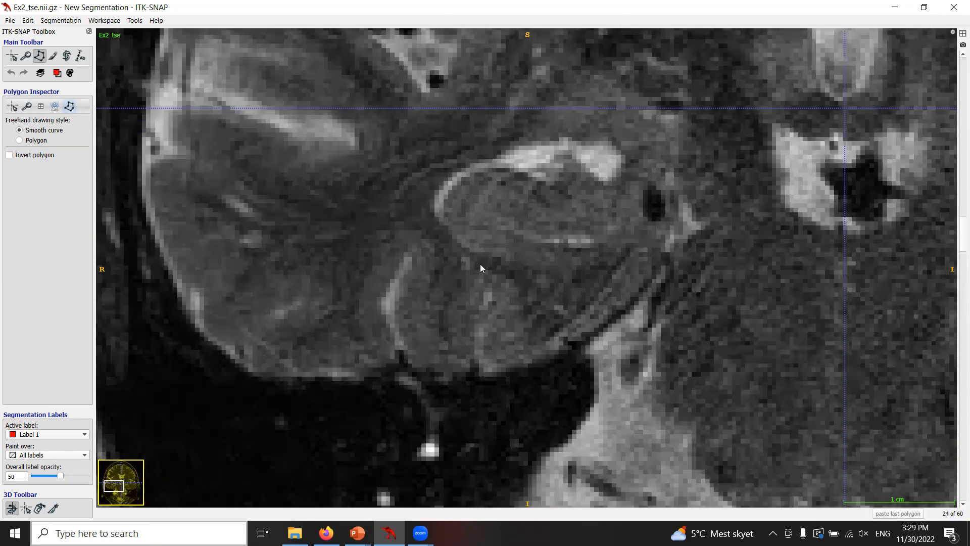
click(590, 247)
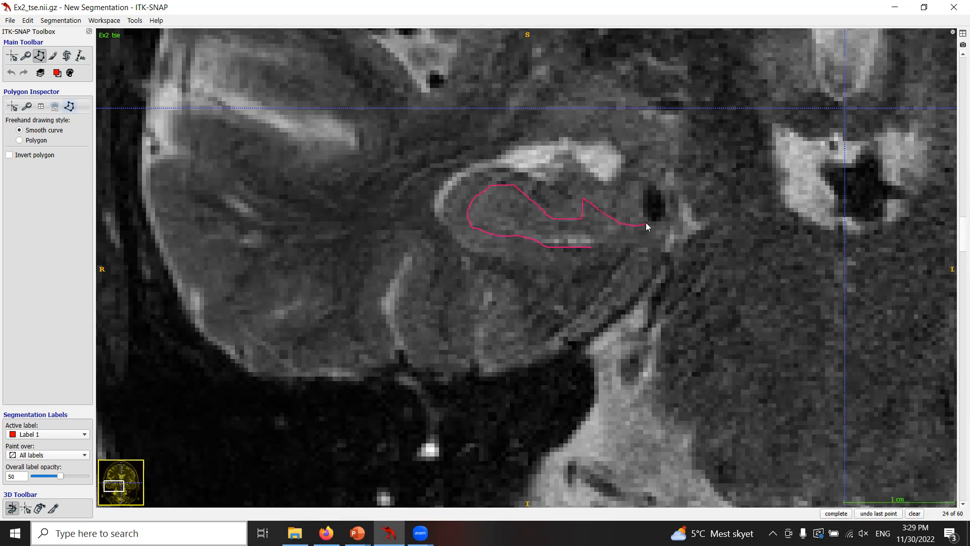
click(836, 513)
click(917, 514)
- Mark the diagonal stripes along the inferior medial cortex of the right temporal lobe on slice 22 and discard the marks
scroll(575, 315, up, 2)
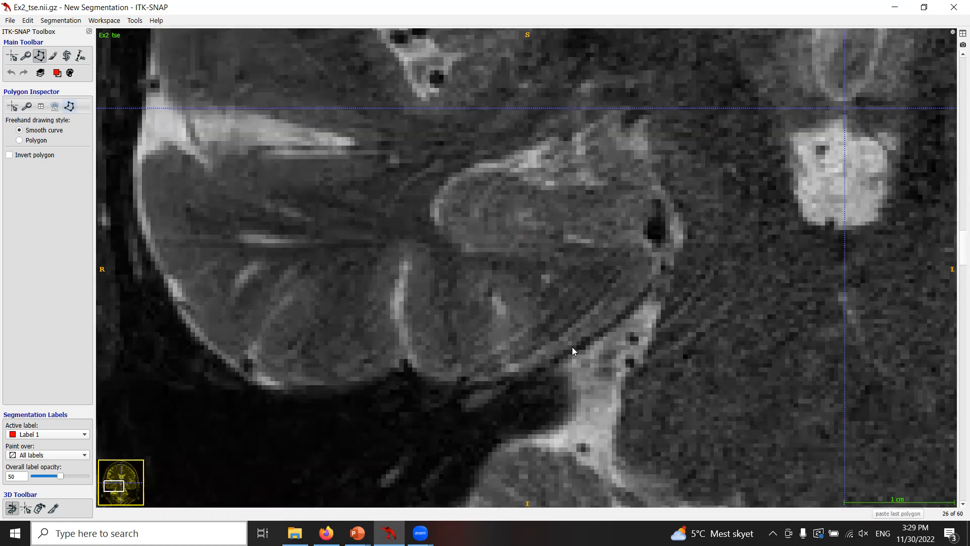
scroll(572, 348, down, 4)
drag(572, 322, 622, 263)
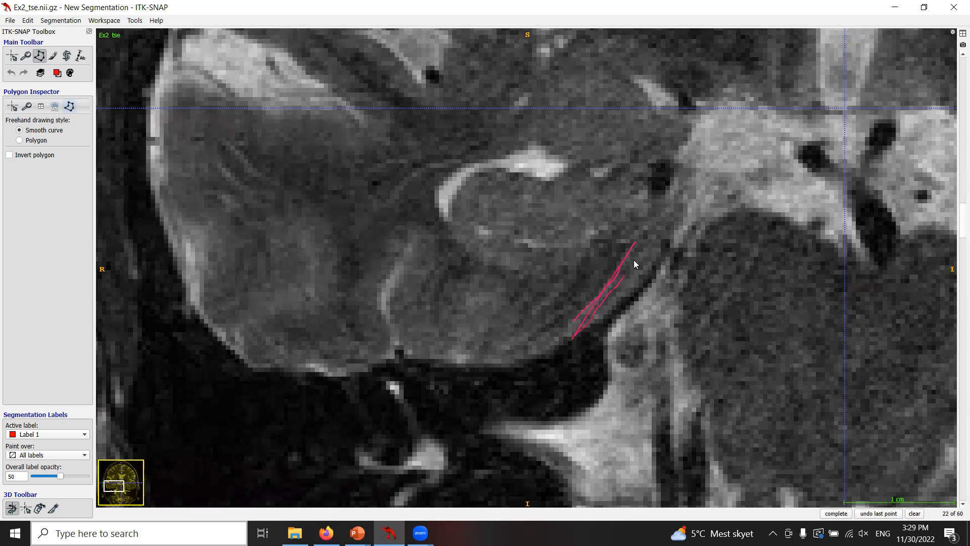
drag(615, 298, 579, 347)
key(Return)
key(Return)
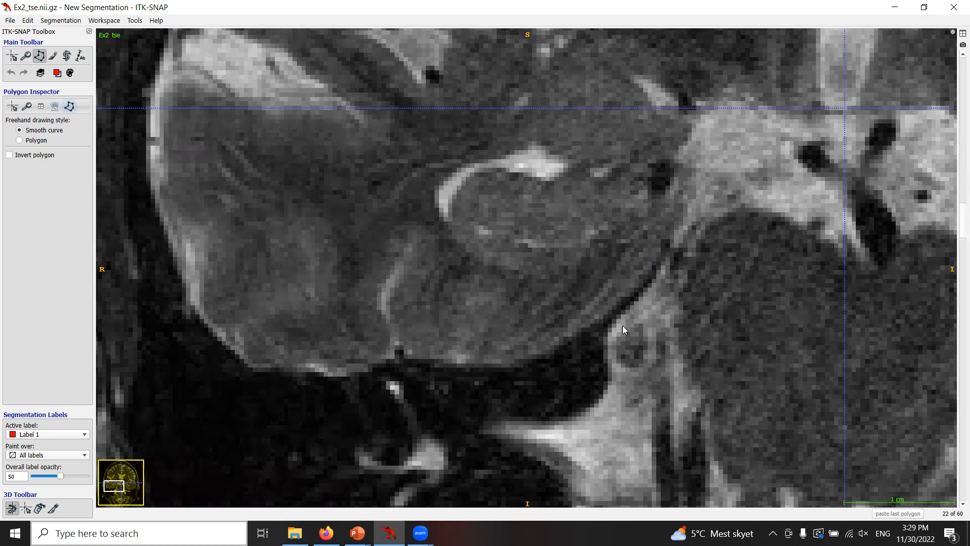
scroll(511, 371, down, 1)
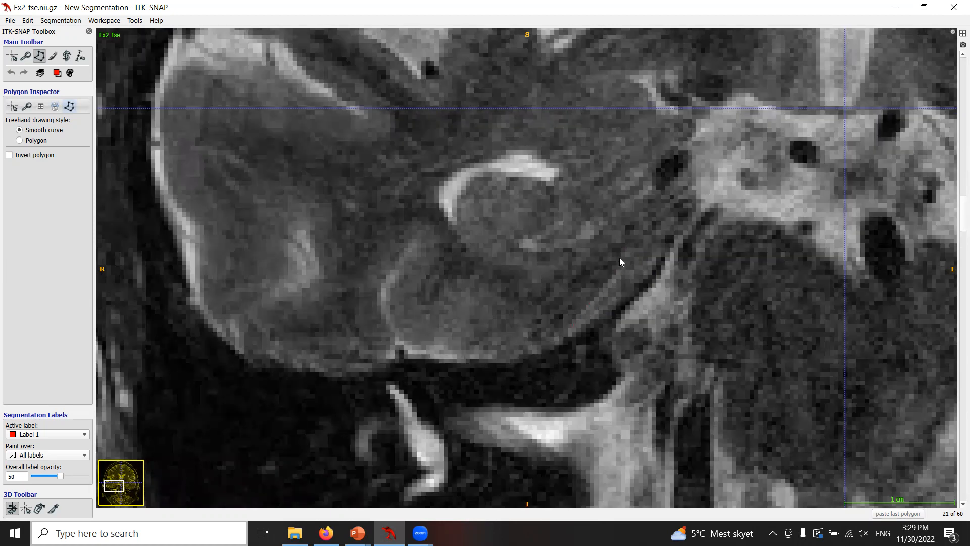
- Examine the diagonal stripes along the inferior medial cortex and the right hippocampus of Ex2_tse on coronal slices 21 to 29
scroll(579, 393, up, 3)
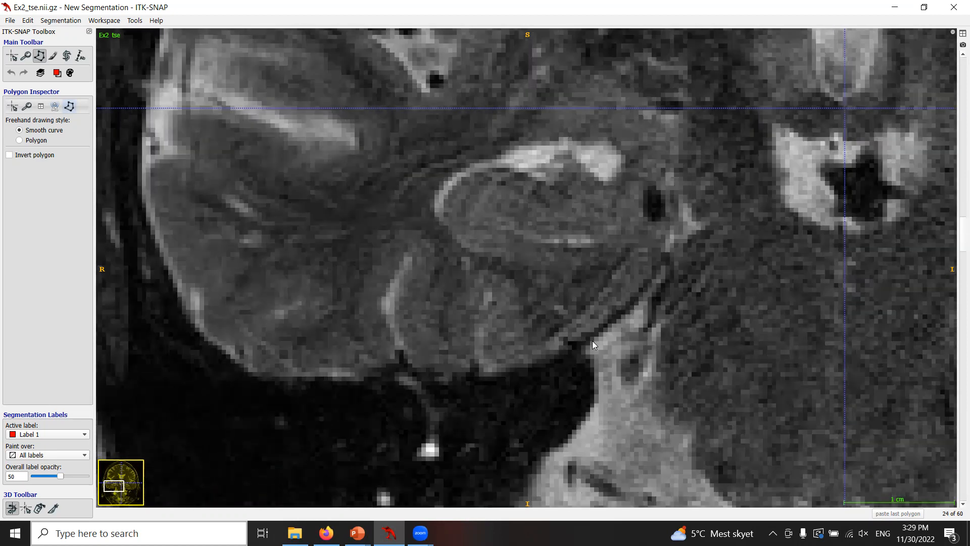
scroll(592, 341, up, 2)
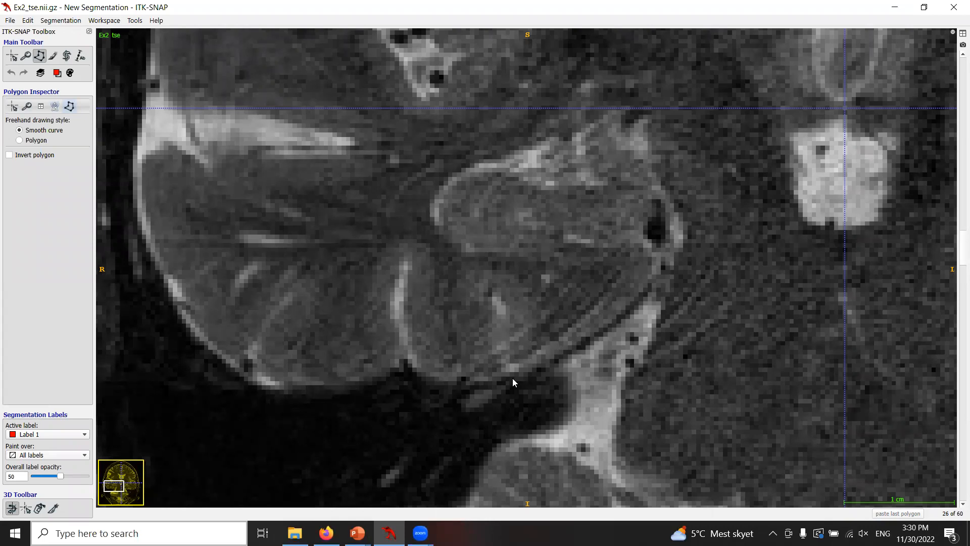
scroll(513, 378, up, 1)
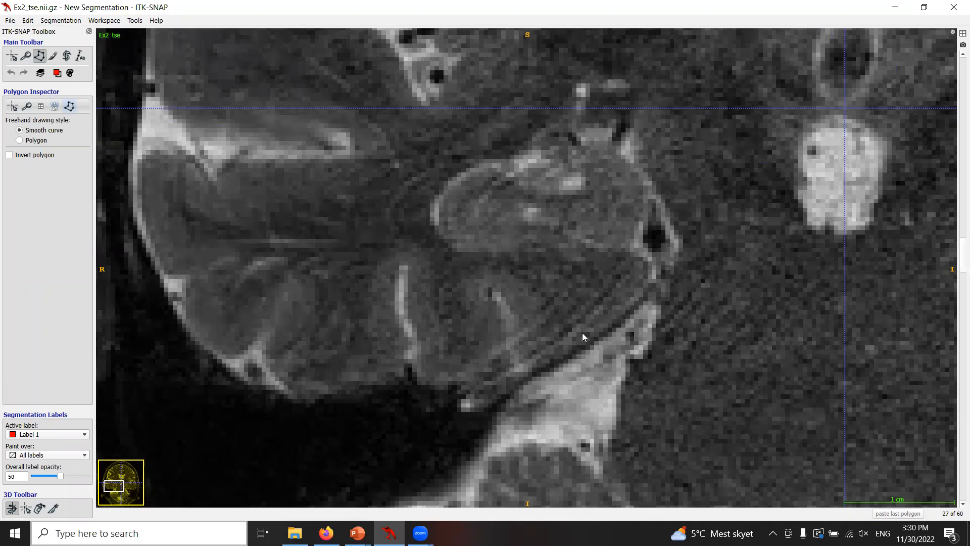
scroll(562, 367, up, 2)
scroll(562, 368, down, 3)
scroll(570, 355, down, 1)
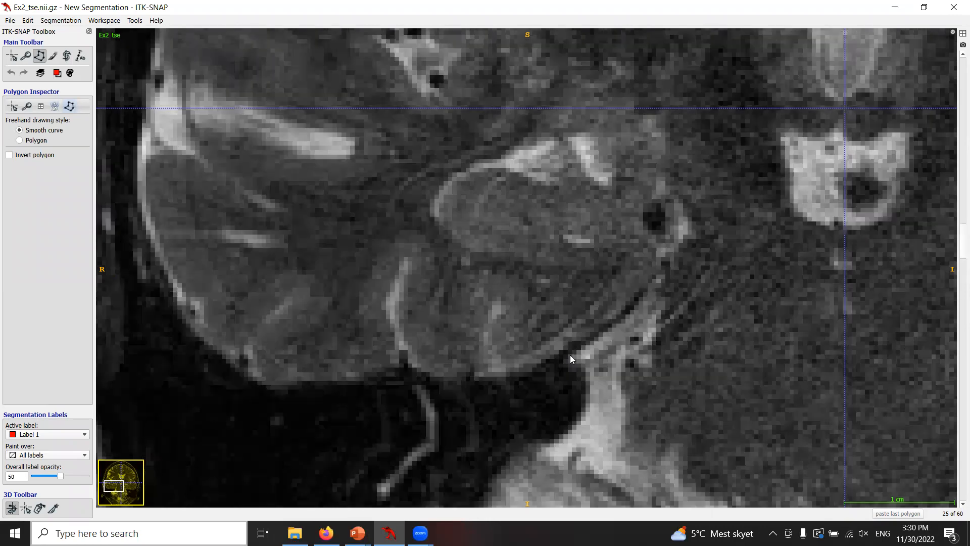
scroll(570, 355, down, 1)
scroll(569, 354, up, 2)
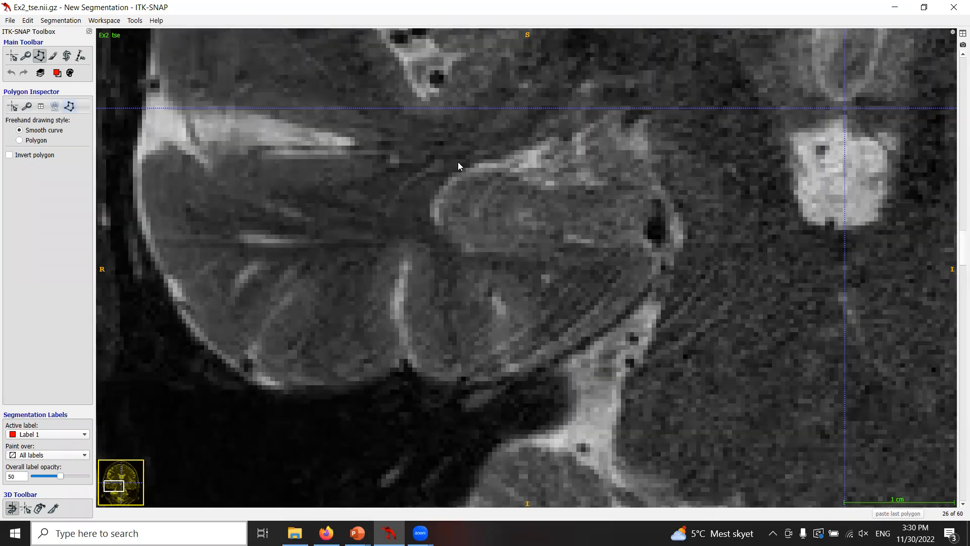
scroll(543, 289, up, 1)
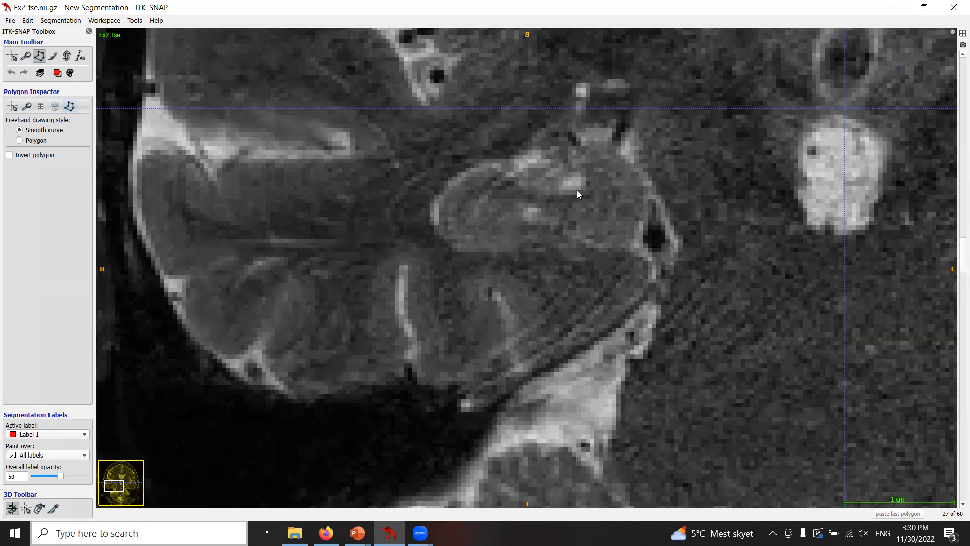
scroll(528, 235, down, 1)
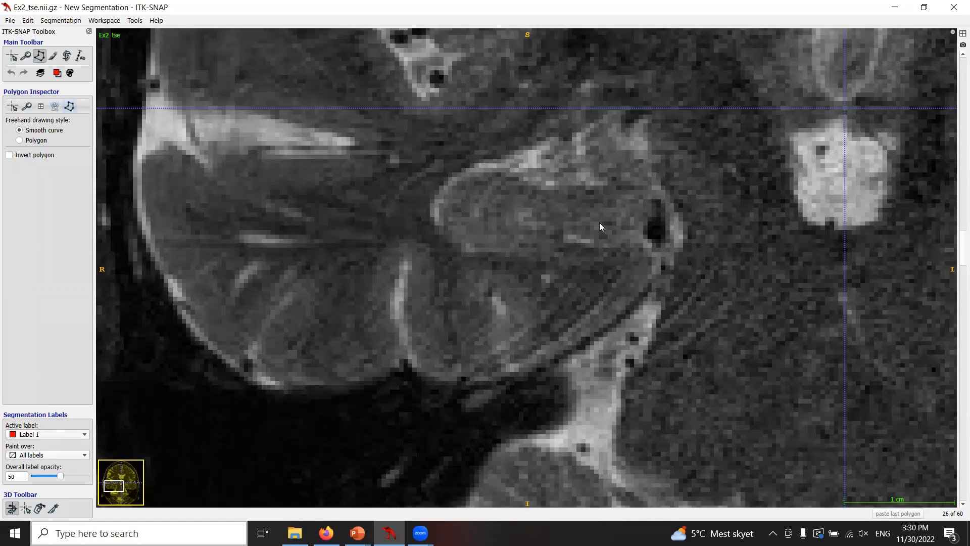
- Trace the dark band inside the right hippocampus on coronal slices 26 and 33, clearing each curve
drag(542, 235, 481, 231)
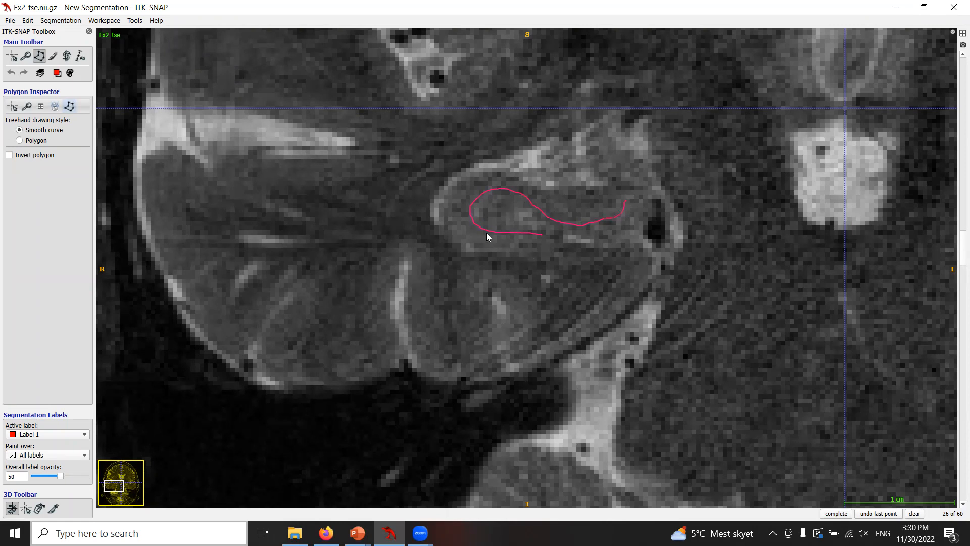
click(914, 514)
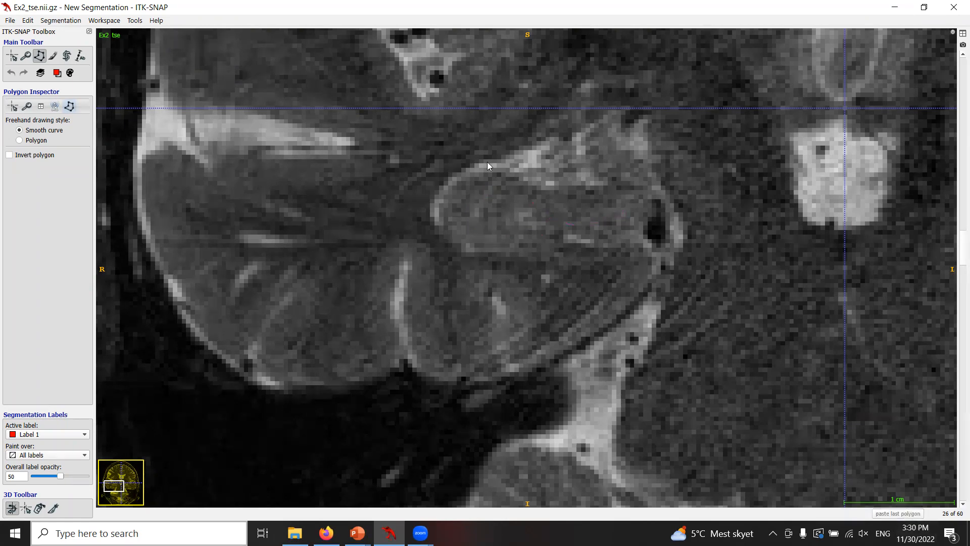
scroll(475, 328, up, 1)
scroll(475, 328, down, 2)
scroll(475, 331, down, 5)
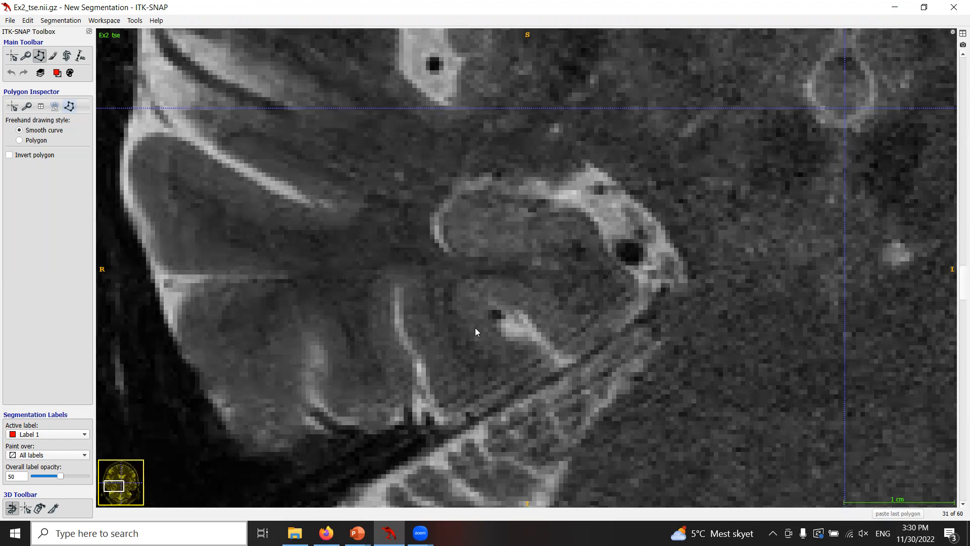
scroll(475, 327, down, 4)
scroll(475, 328, up, 3)
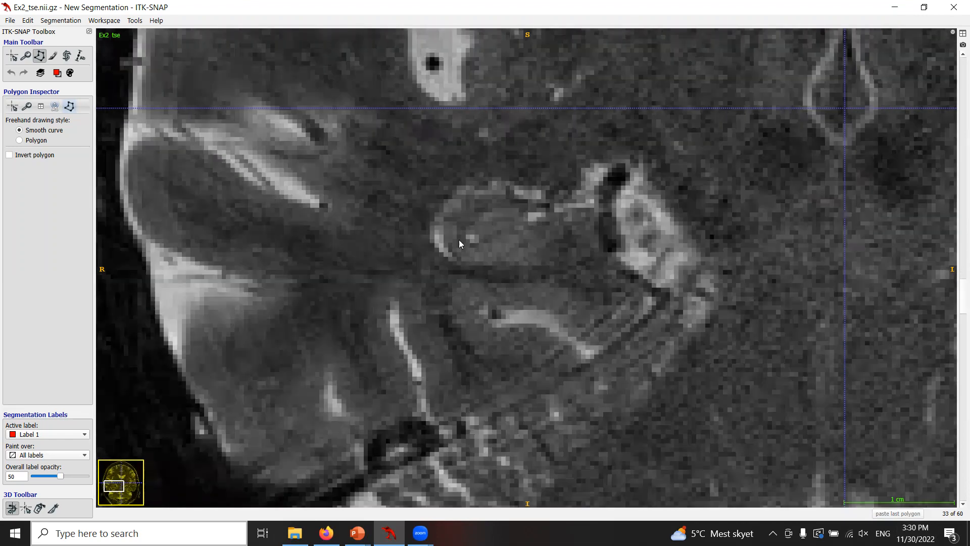
click(519, 226)
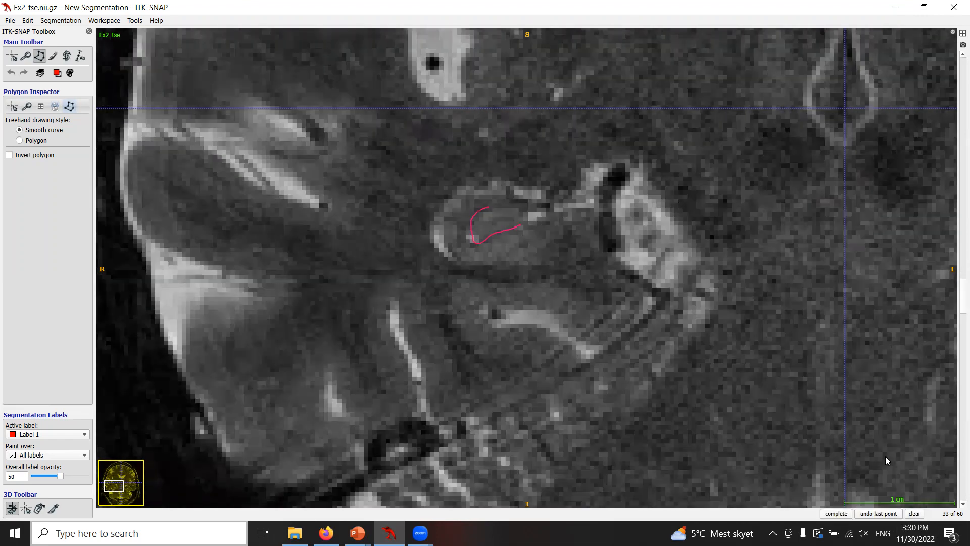
click(914, 513)
- Review the right hippocampus and medial temporal cortex on the coronal slices back to slice 20
scroll(640, 321, up, 6)
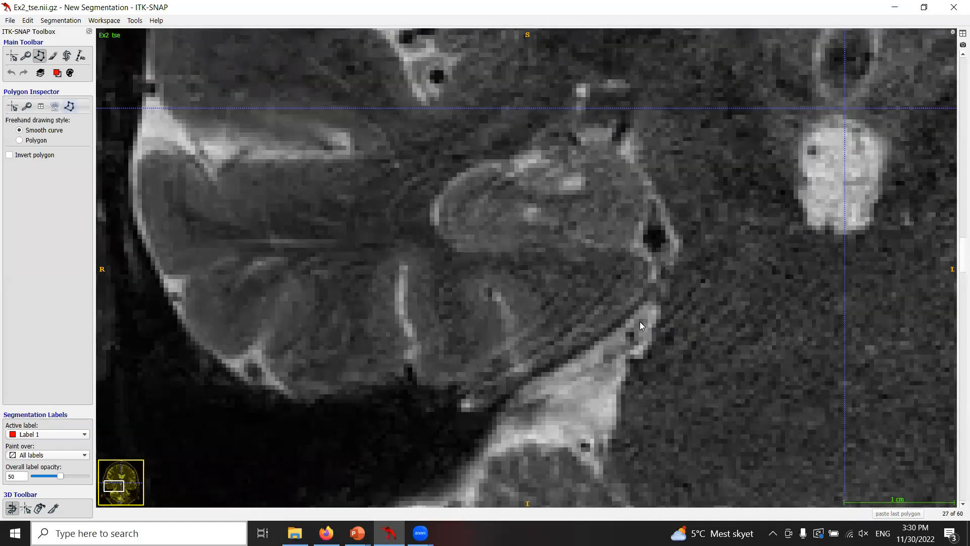
scroll(638, 322, up, 6)
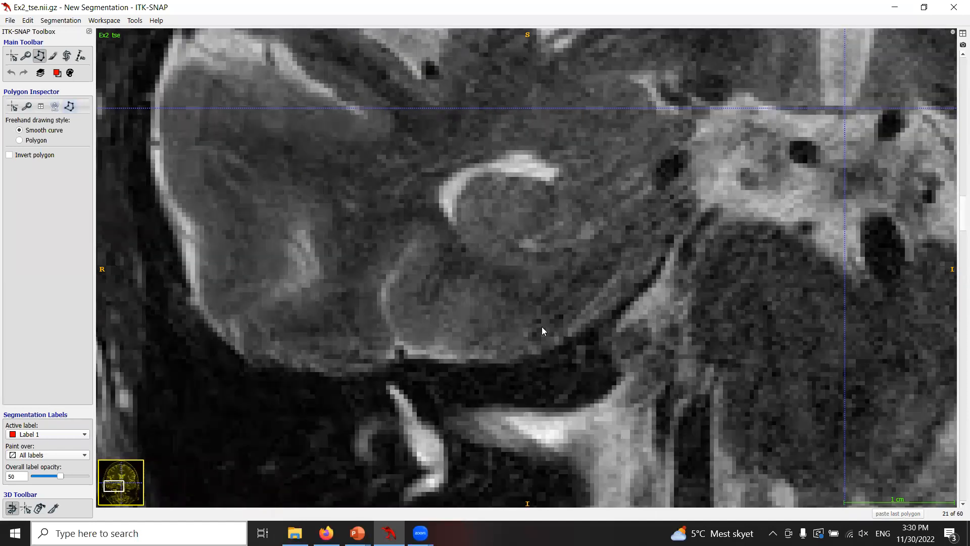
scroll(537, 338, up, 1)
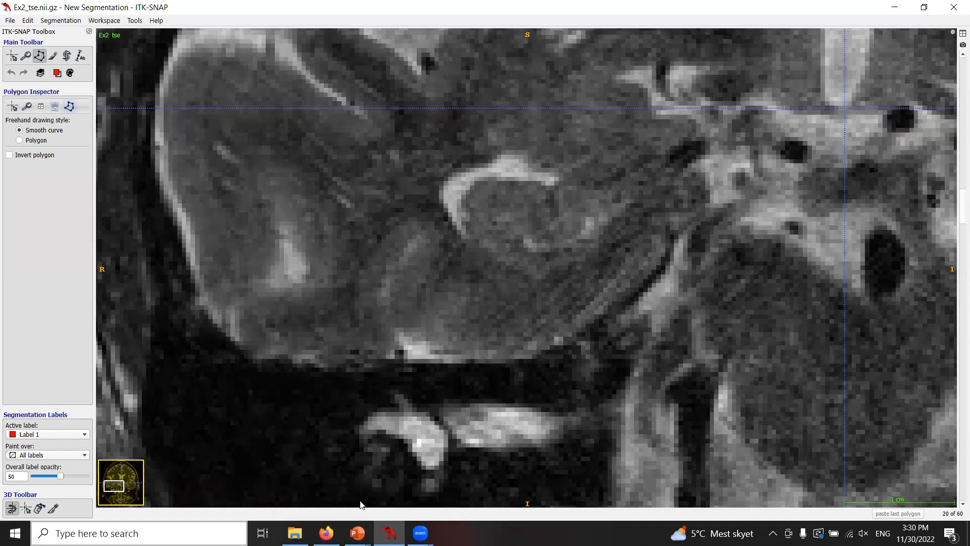
- Open Ex3_tse.nii from the examples folder in place of the current image
click(295, 533)
drag(445, 260, 206, 227)
click(391, 240)
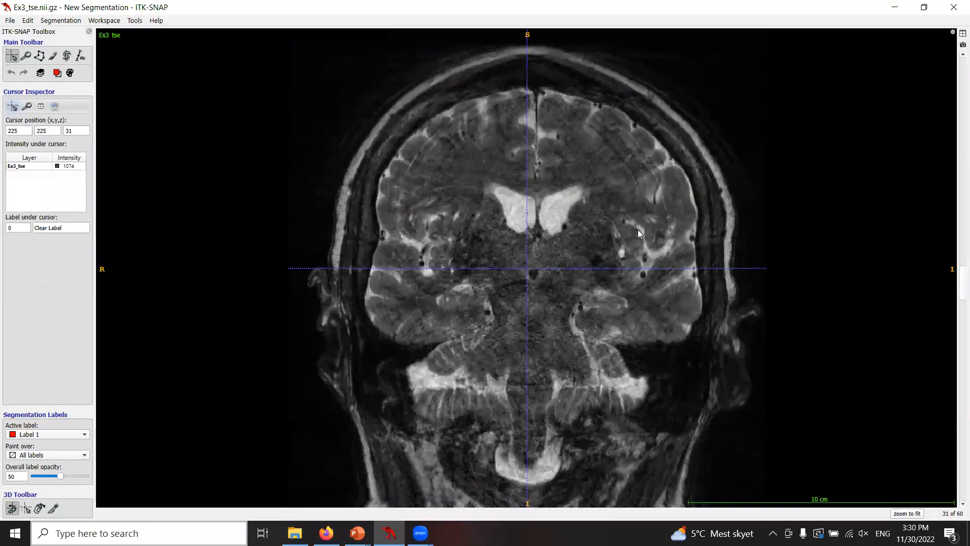
- Zoom in on both hippocampi of Ex3_tse and examine their boundaries on coronal slices 24 to 35
right_drag(637, 230, 641, 187)
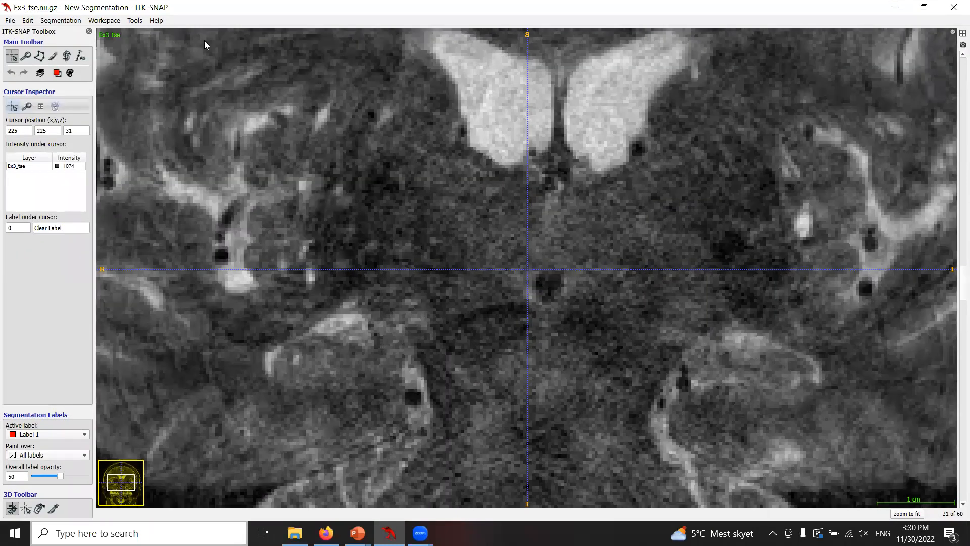
click(34, 57)
click(26, 55)
drag(572, 294, 586, 242)
scroll(650, 327, down, 1)
scroll(650, 327, down, 5)
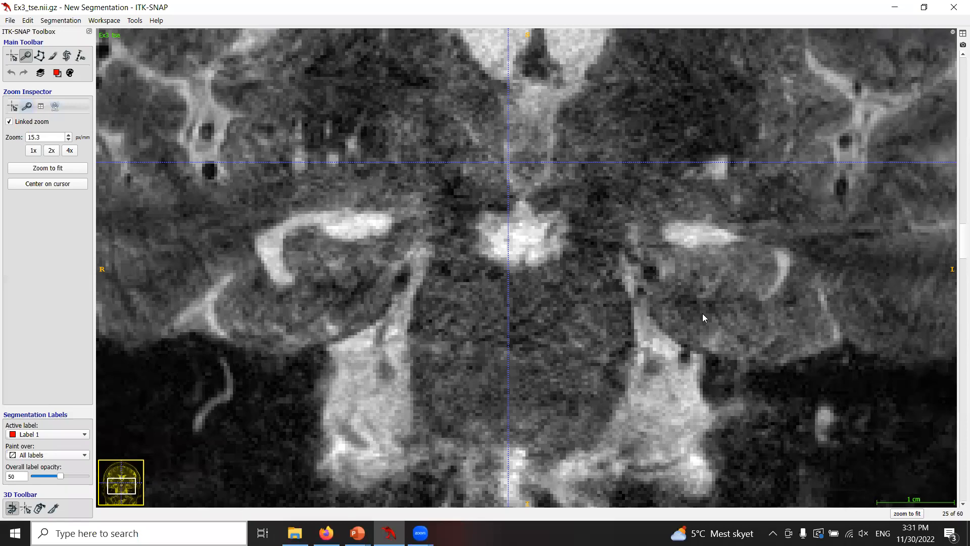
scroll(397, 310, up, 2)
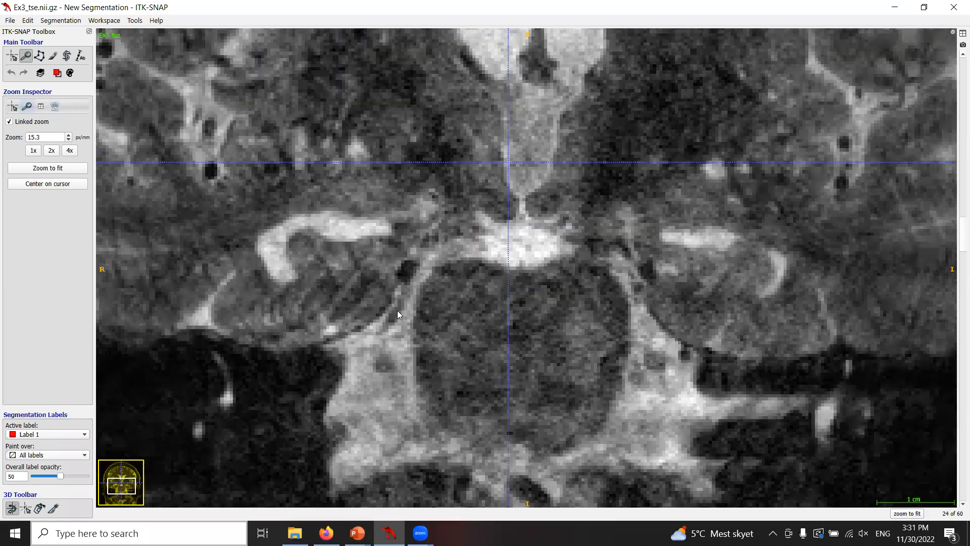
scroll(399, 310, up, 8)
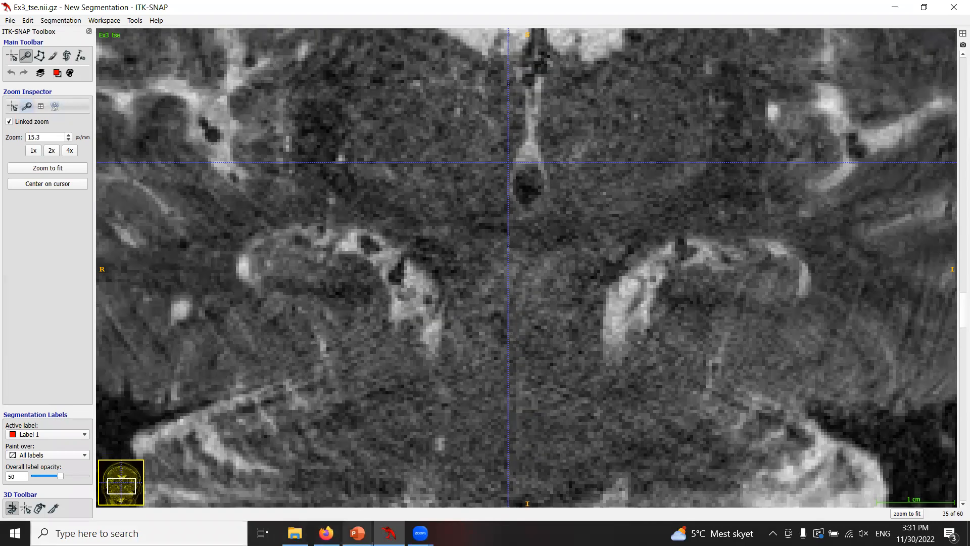
- Switch to the PowerPoint slide show and advance to the "QC of T2-MRI – Beyond binary decisions" slide
click(358, 533)
click(389, 493)
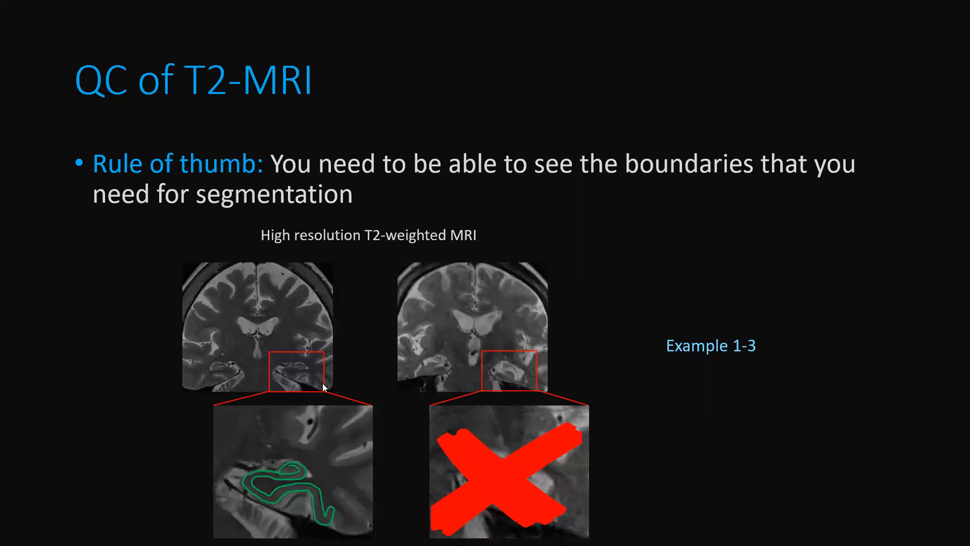
key(Right)
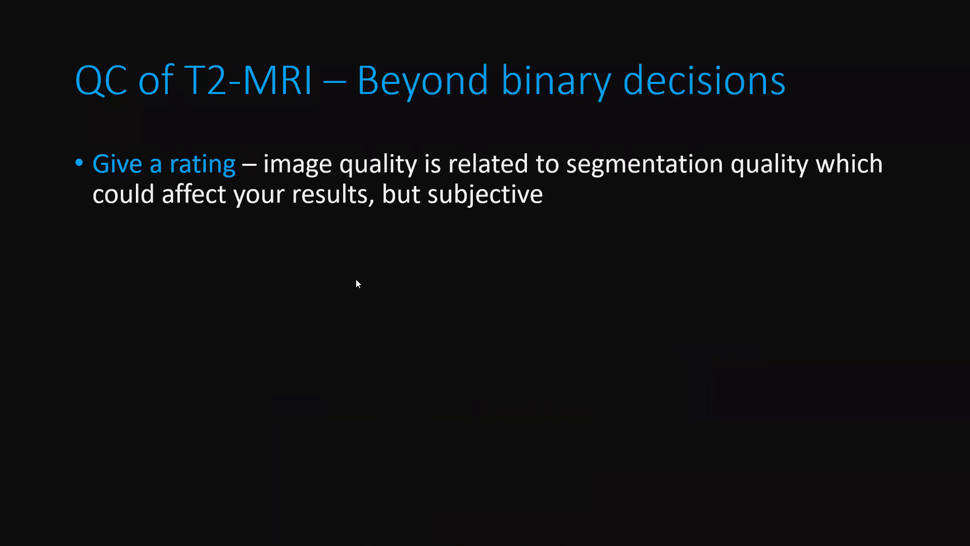
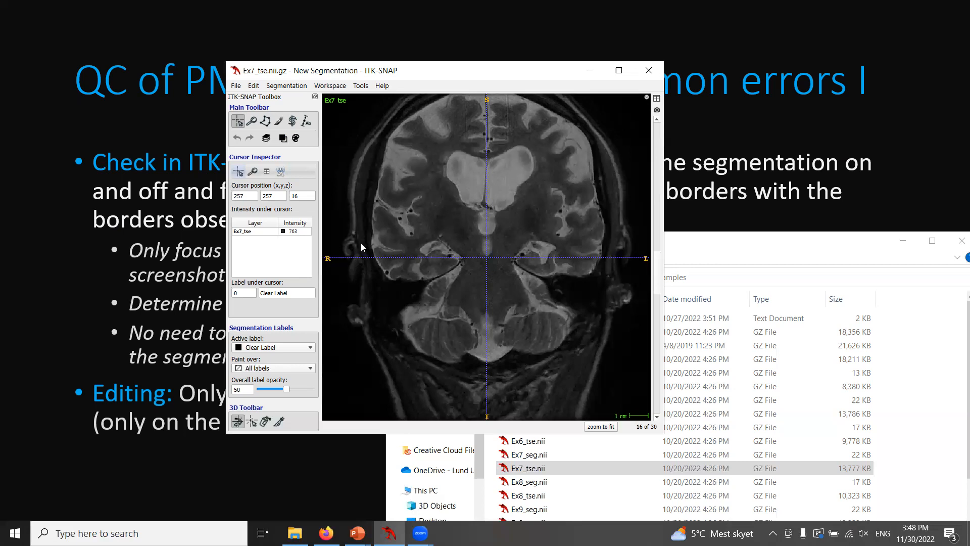
- Load Ex7_seg.nii from the examples folder as the segmentation over Ex7_tse
click(702, 246)
drag(531, 458, 444, 202)
click(499, 232)
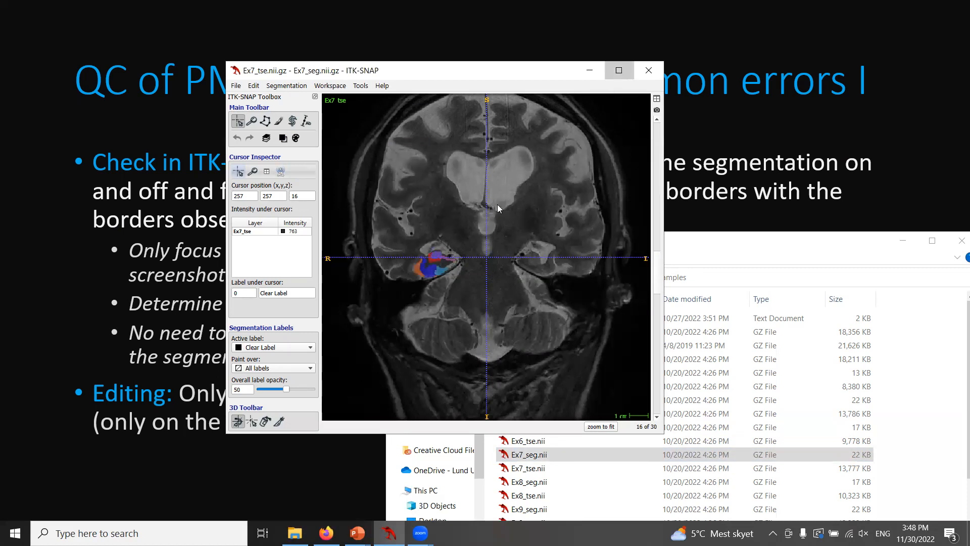
- Maximize the ITK-SNAP window and zoom in on the labelled right medial temporal lobe on slice 16
click(620, 75)
right_drag(478, 326, 475, 299)
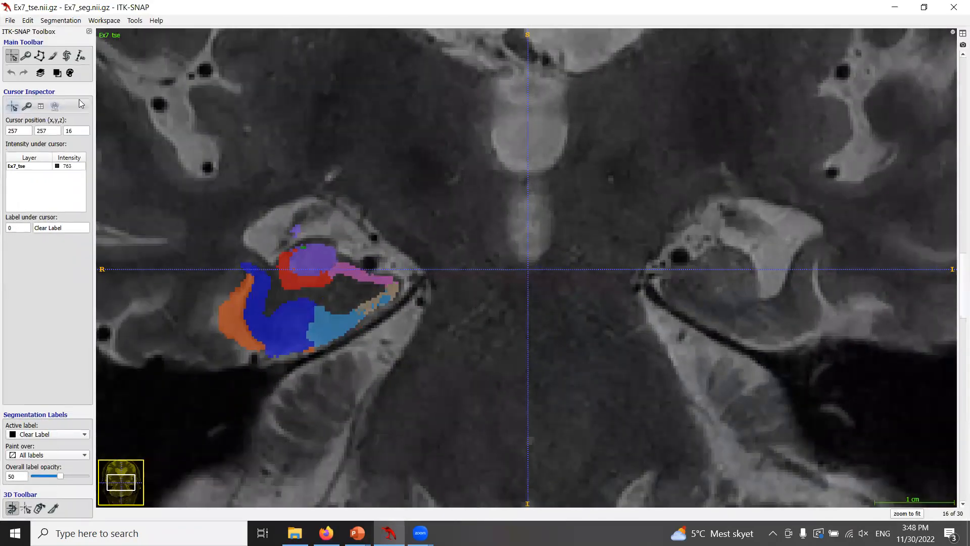
click(26, 56)
drag(154, 152, 350, 166)
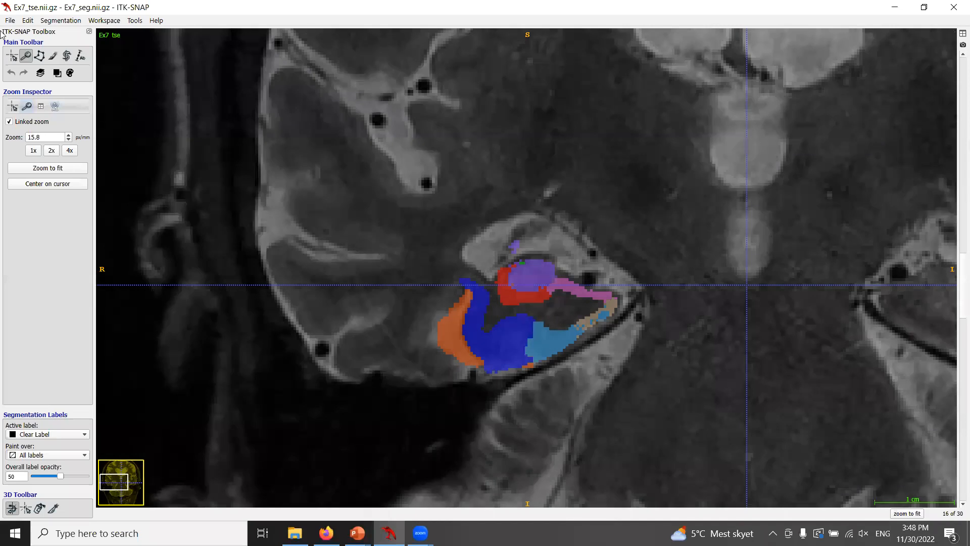
- Place the cursor on the stray label voxels in the bright fluid above the right hippocampus on slices between 16 and 9
click(12, 56)
click(514, 246)
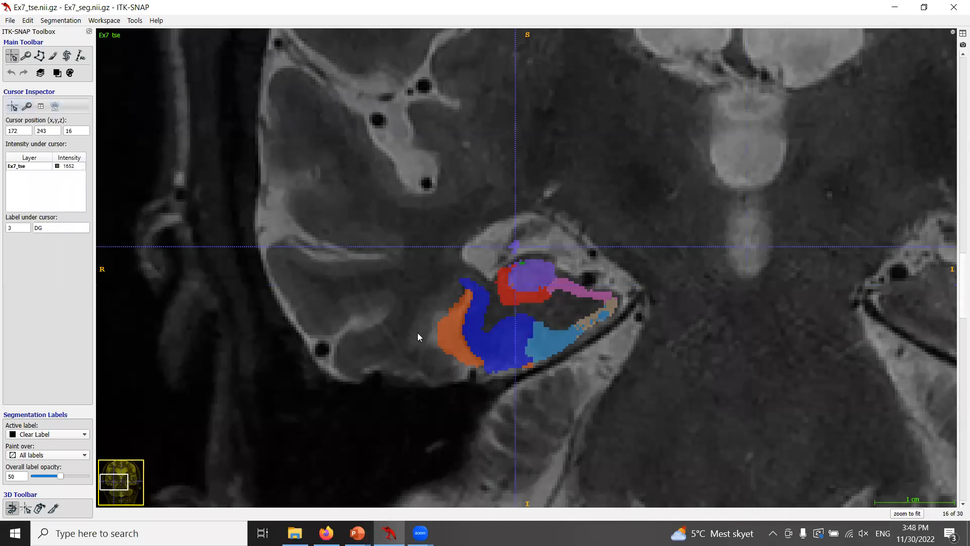
scroll(417, 329, down, 2)
click(490, 246)
scroll(449, 348, down, 2)
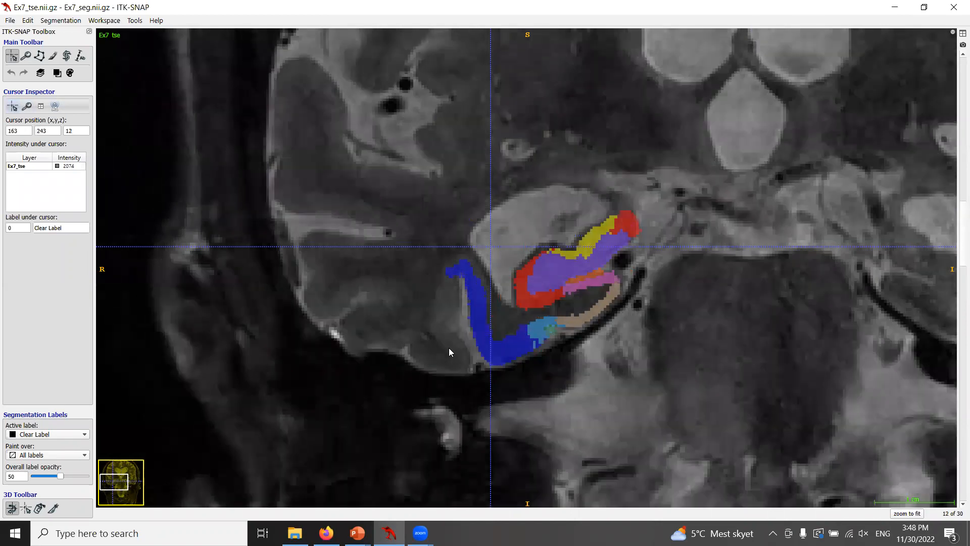
scroll(449, 348, down, 1)
click(507, 242)
scroll(485, 335, down, 2)
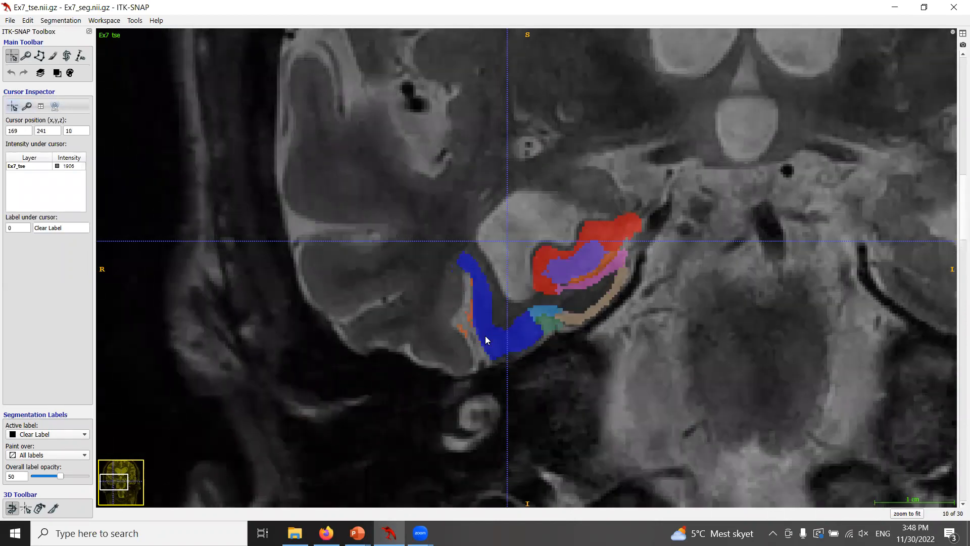
click(519, 248)
- Check the right hippocampus and cortex labels of Ex7_seg through coronal slices 6 to 25 and return to slice 11
scroll(493, 320, up, 3)
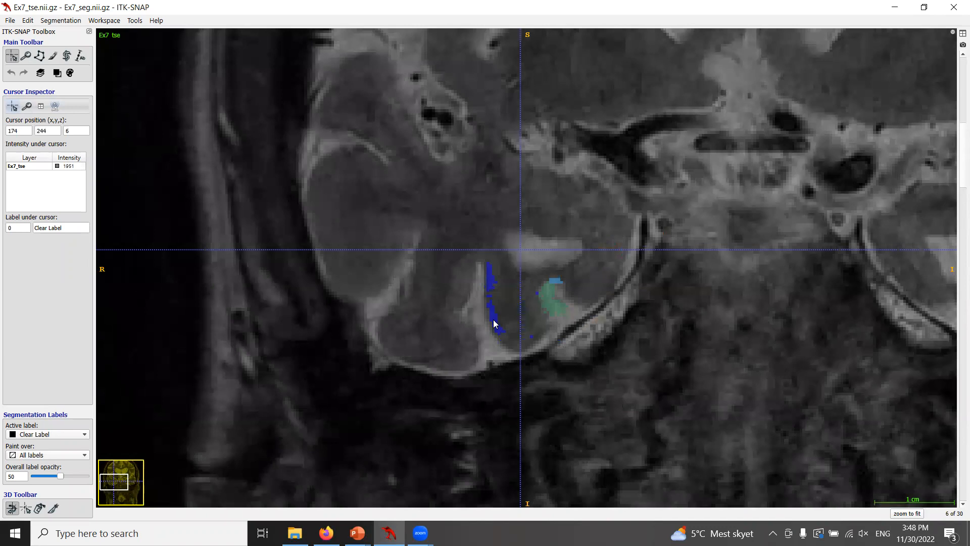
scroll(493, 323, up, 13)
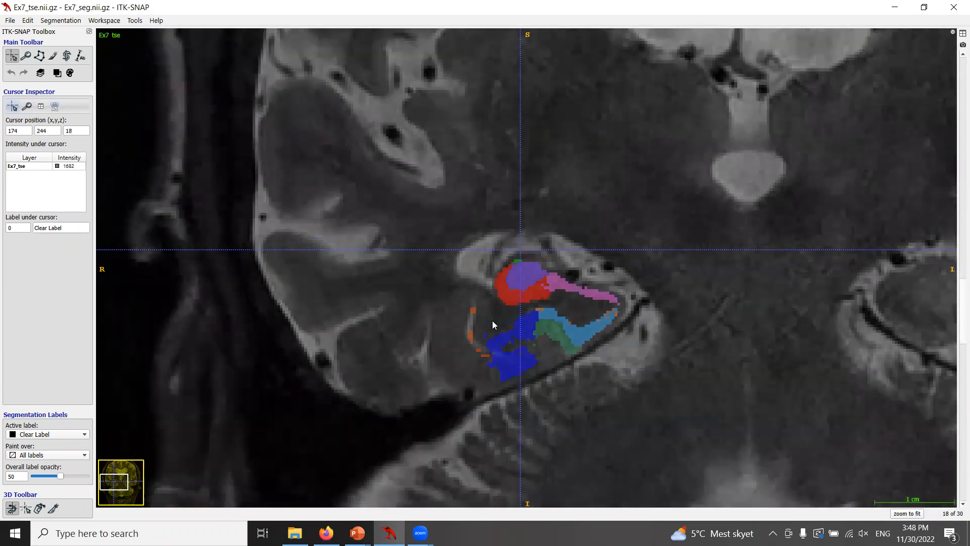
scroll(492, 321, down, 10)
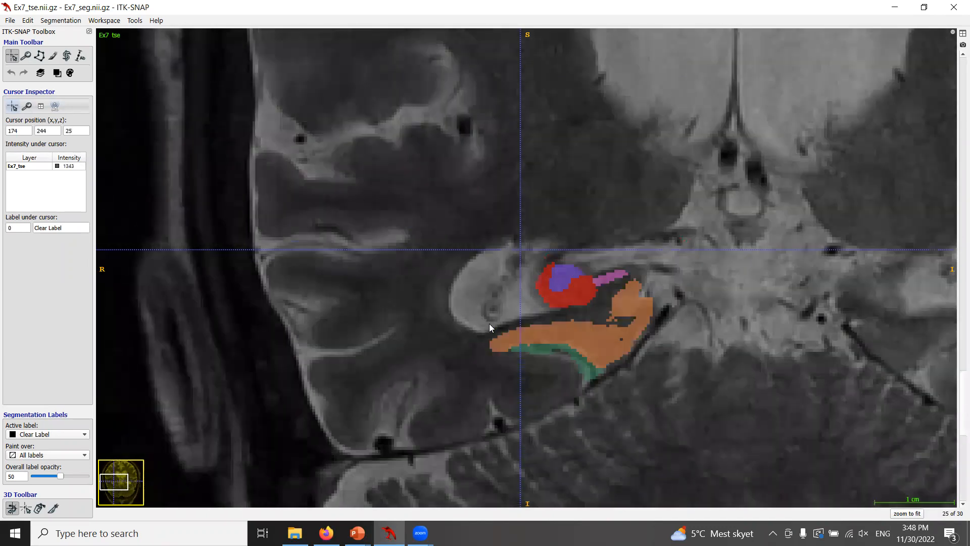
scroll(482, 326, down, 7)
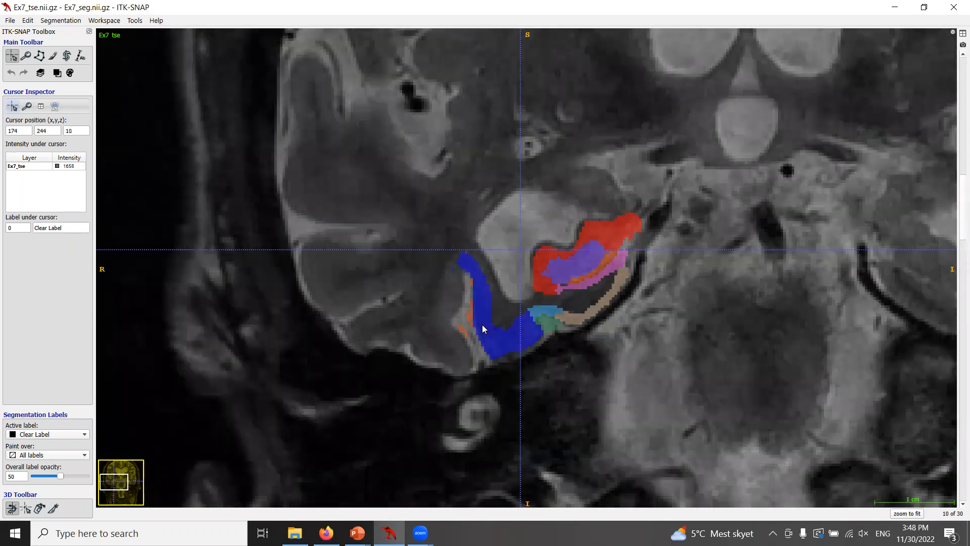
scroll(482, 328, up, 1)
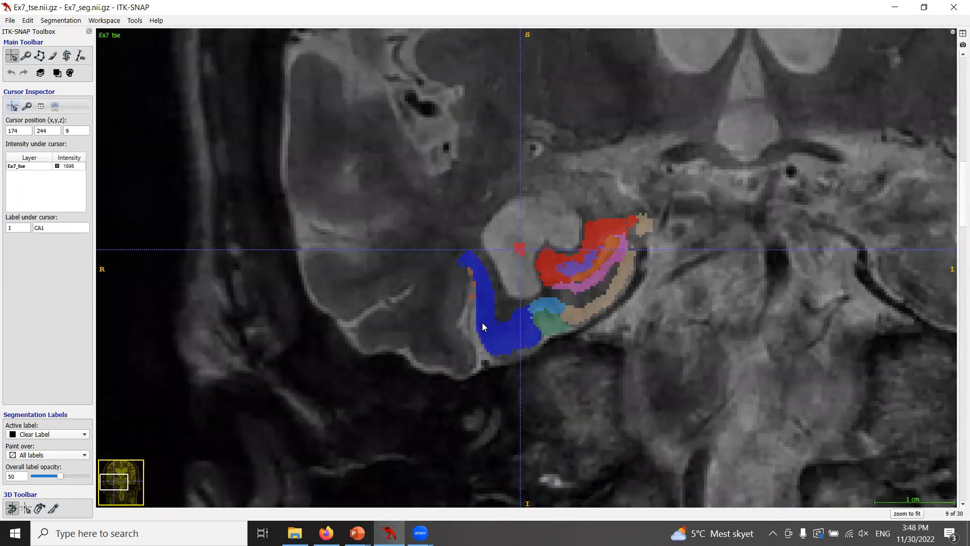
scroll(405, 298, up, 2)
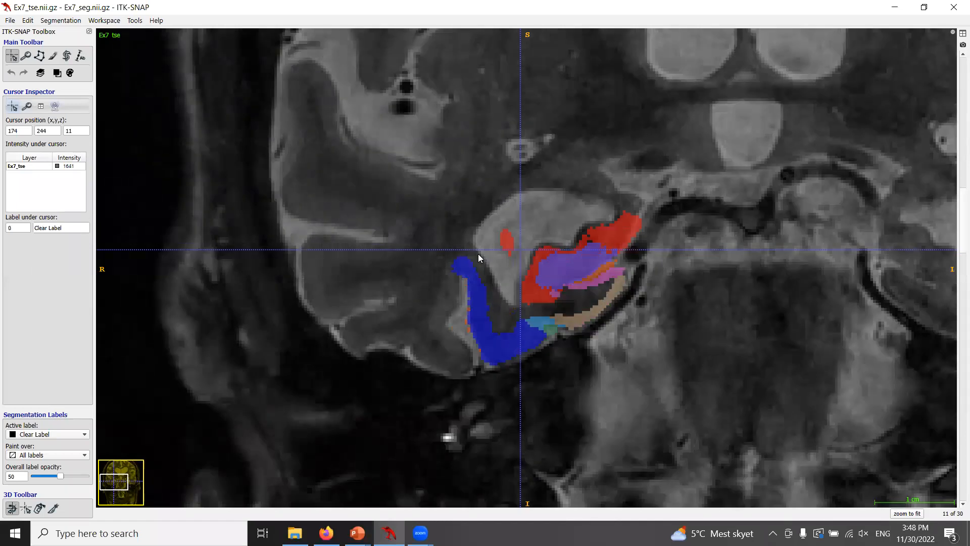
- Erase the stray CA1 voxels in the bright fluid on slice 11 using the size 8 Clear Label paintbrush, and check slices 9 to 16
click(505, 241)
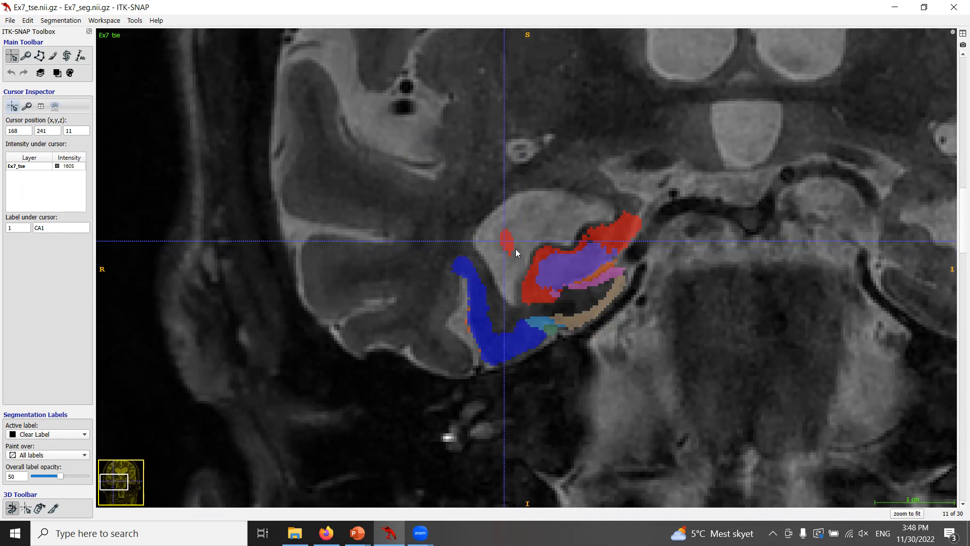
click(54, 57)
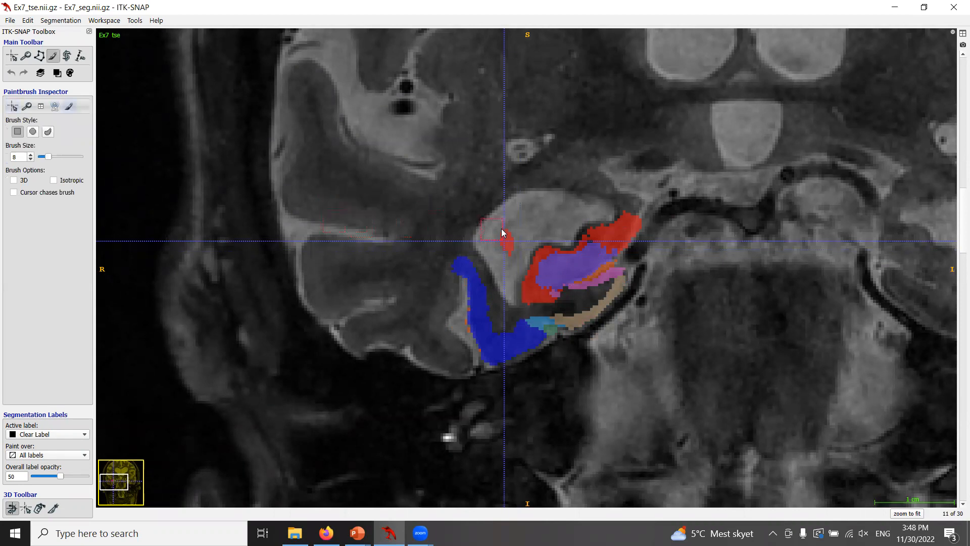
drag(506, 238, 506, 249)
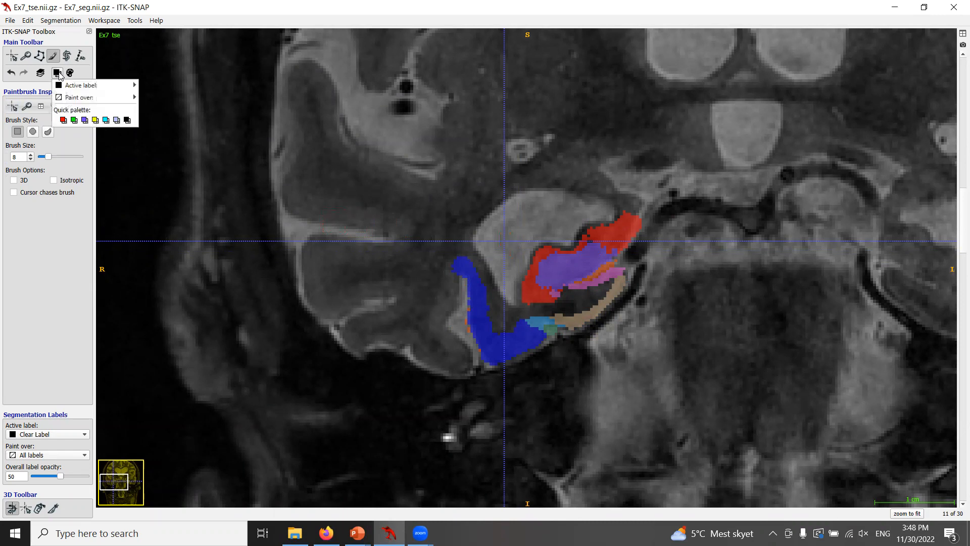
scroll(490, 274, up, 3)
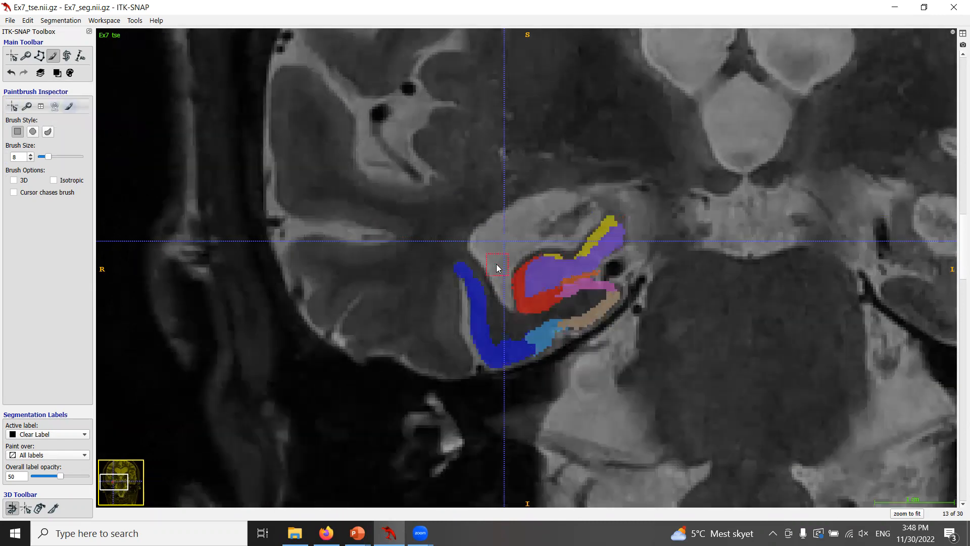
scroll(495, 253, up, 2)
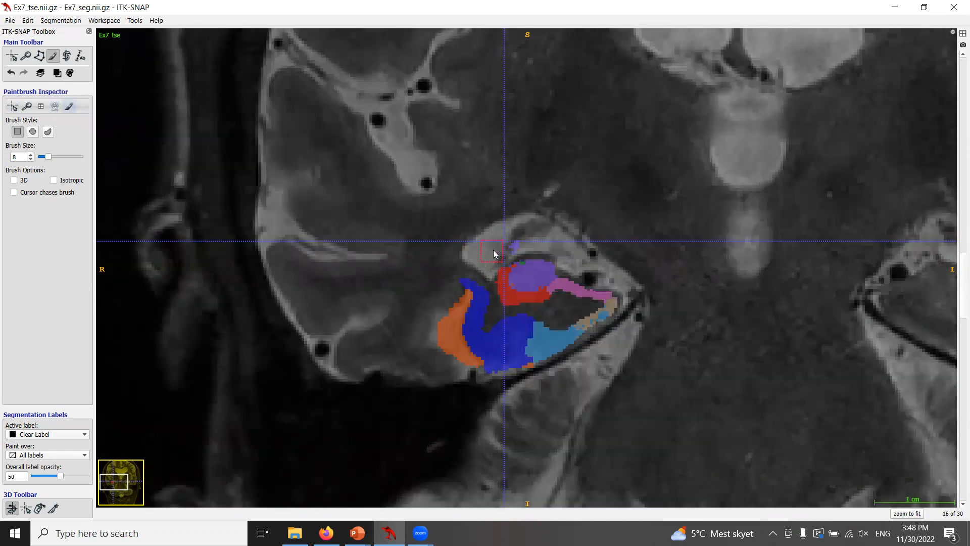
scroll(483, 237, down, 5)
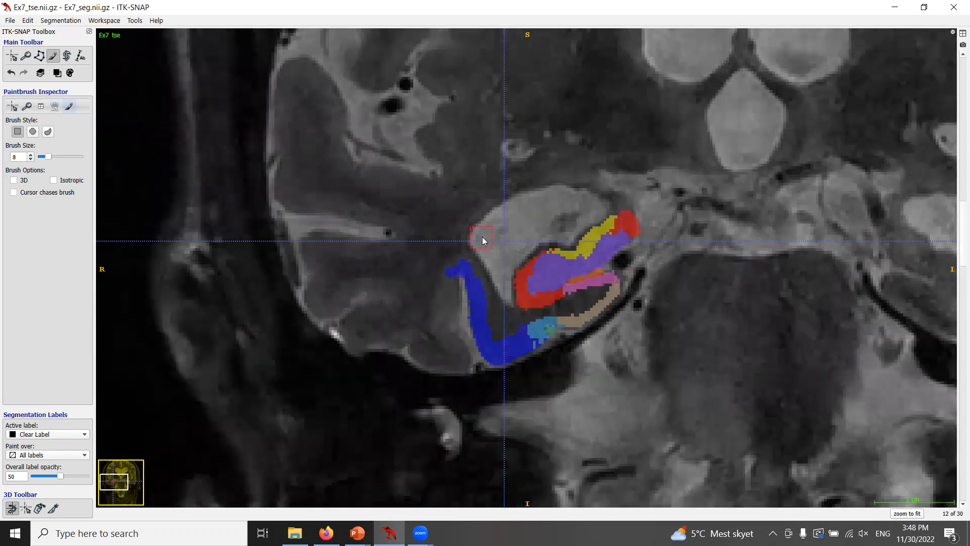
scroll(486, 238, down, 2)
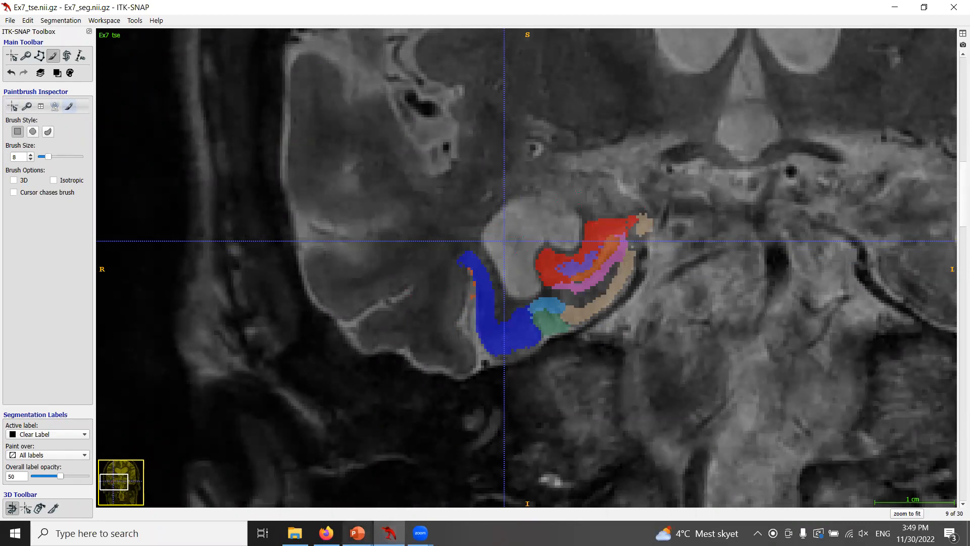
- Switch to the PowerPoint slide show and advance to the Example 8 close-up on the "Larger common errors II" slide
click(357, 533)
click(339, 491)
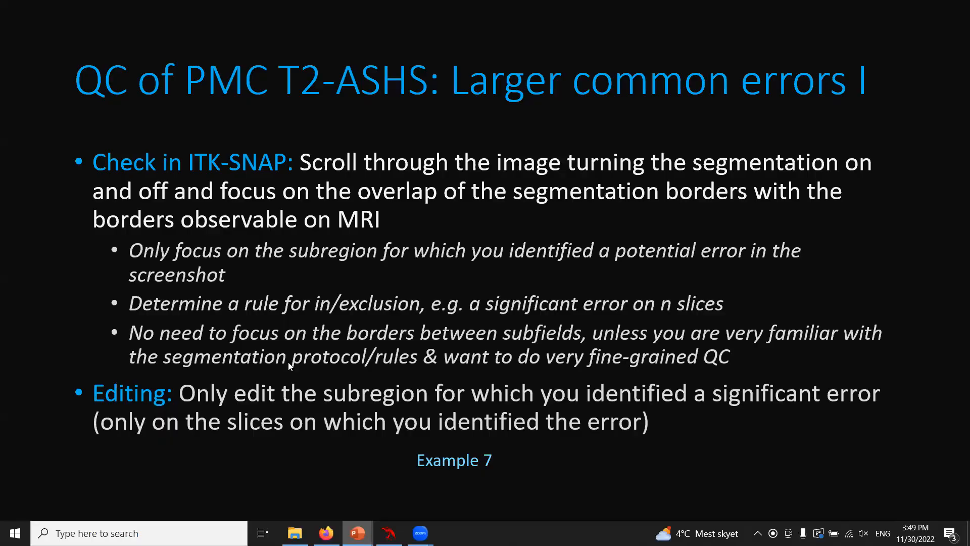
click(272, 314)
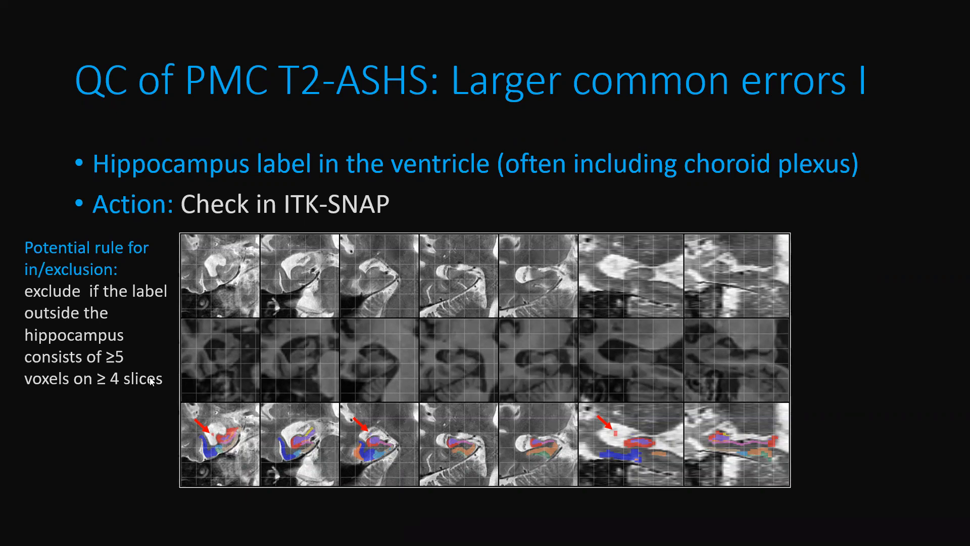
key(Right)
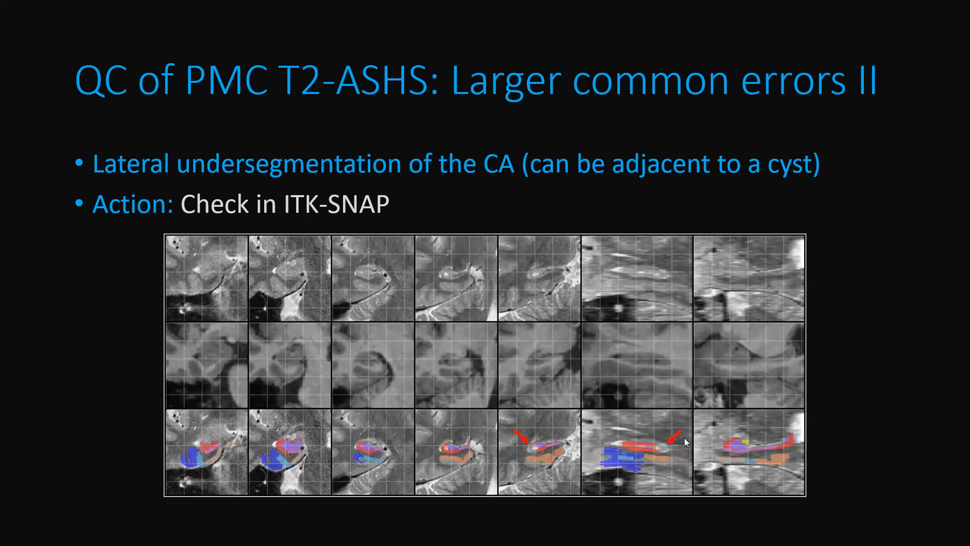
click(528, 413)
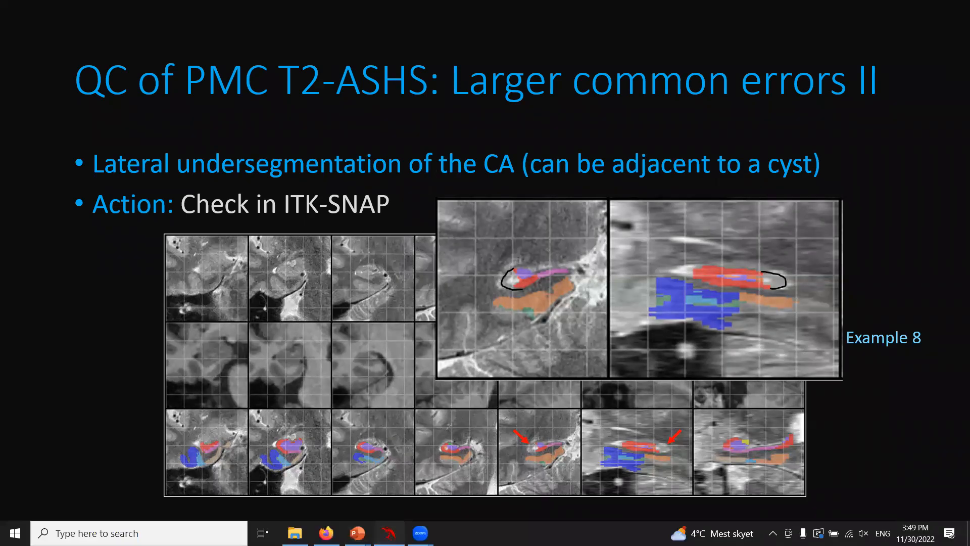
- Switch back to ITK-SNAP and load Ex8_tse.nii from the Examples folder as main image with Ex8_seg.nii as its segmentation
click(388, 533)
click(295, 533)
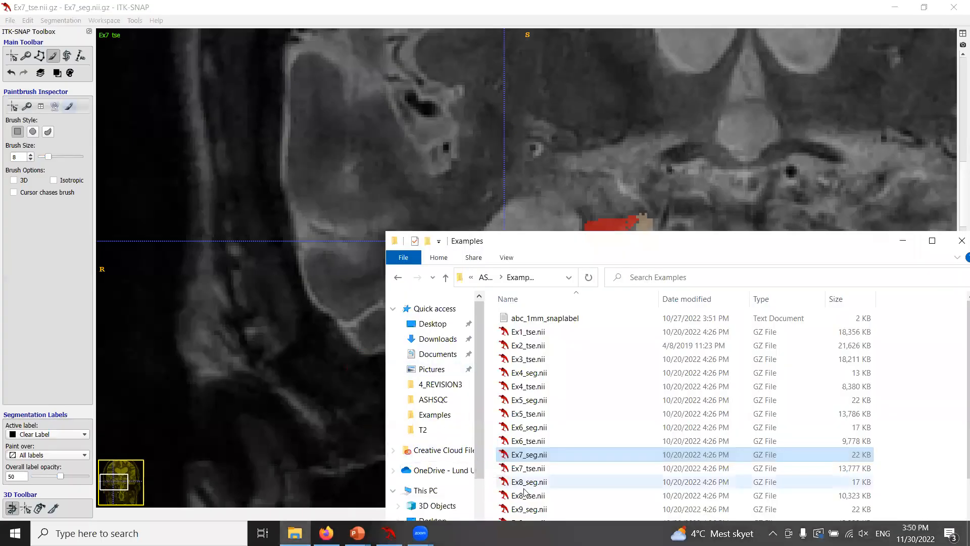
drag(528, 496, 207, 275)
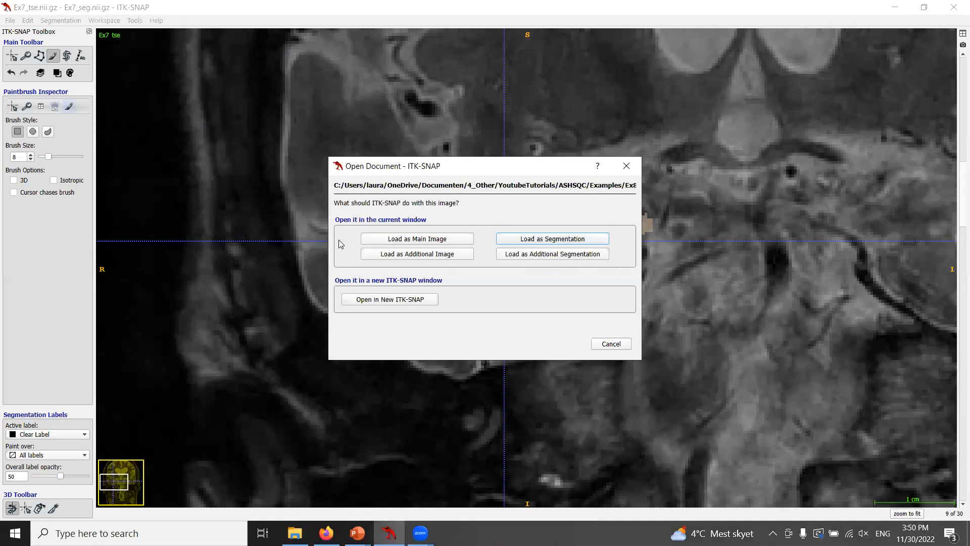
click(373, 242)
click(534, 308)
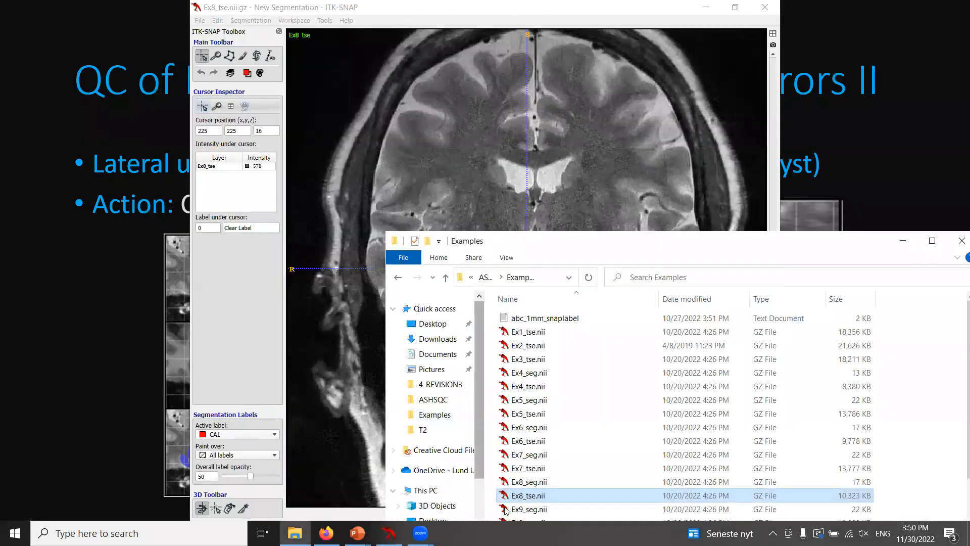
drag(537, 486, 335, 181)
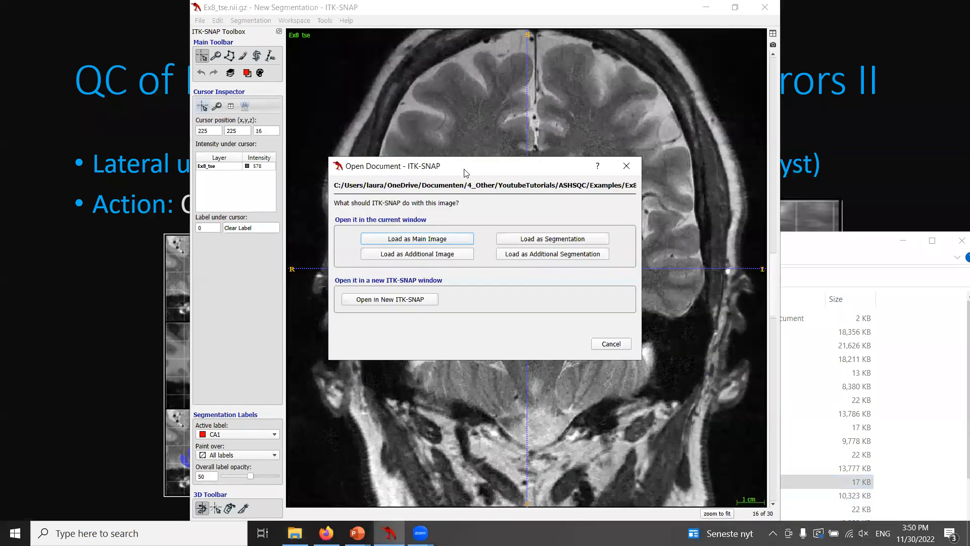
click(528, 241)
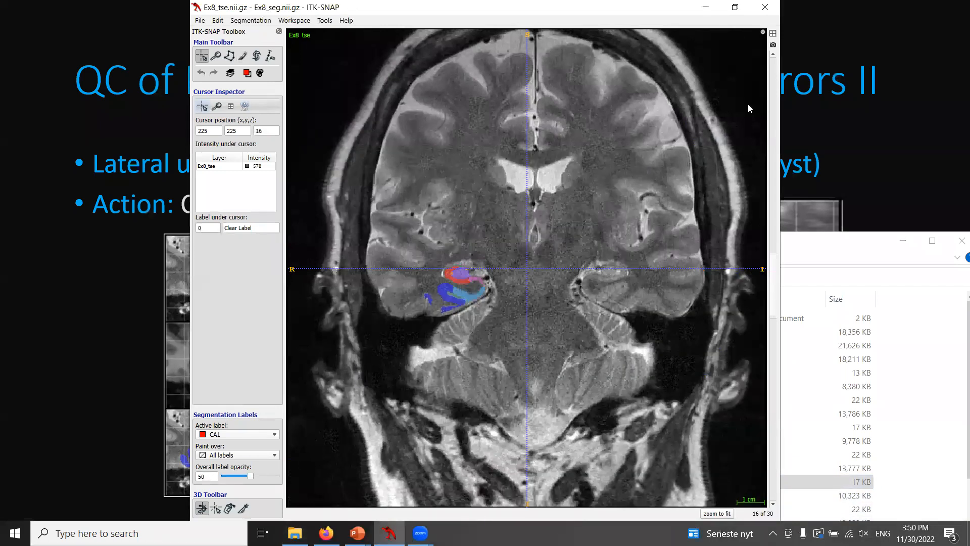
- Maximize the ITK-SNAP window and inspect the labelled right hippocampus up close on coronal slice 21
click(735, 7)
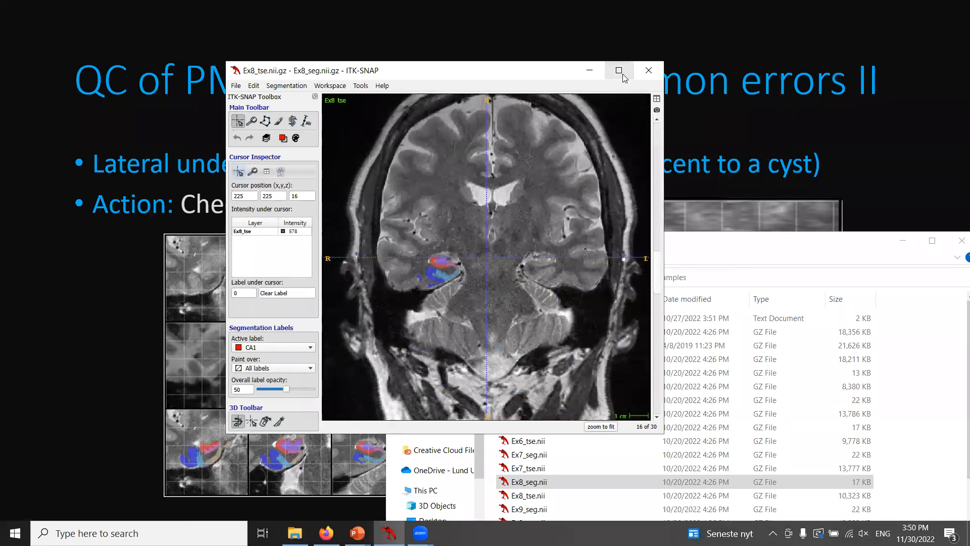
click(621, 72)
right_drag(546, 240, 439, 200)
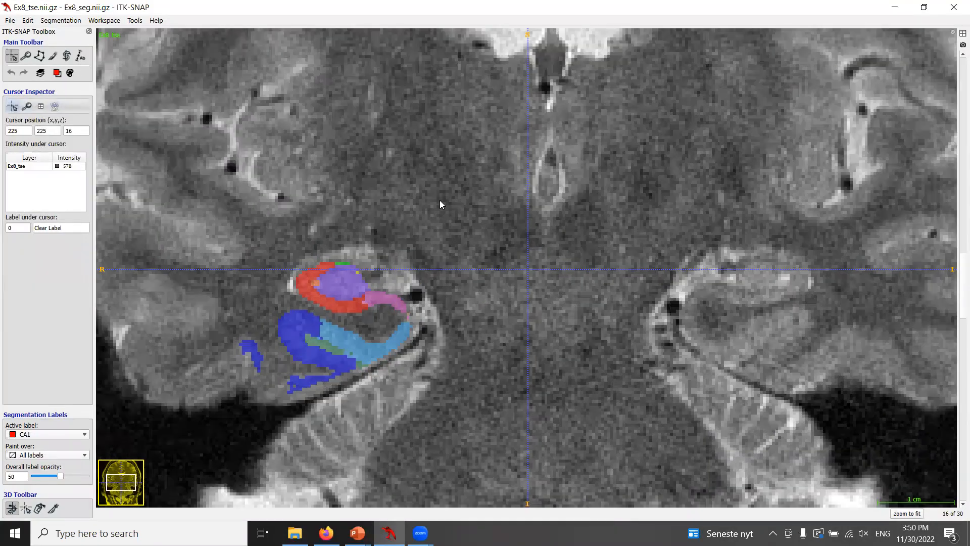
click(26, 56)
drag(270, 114, 463, 115)
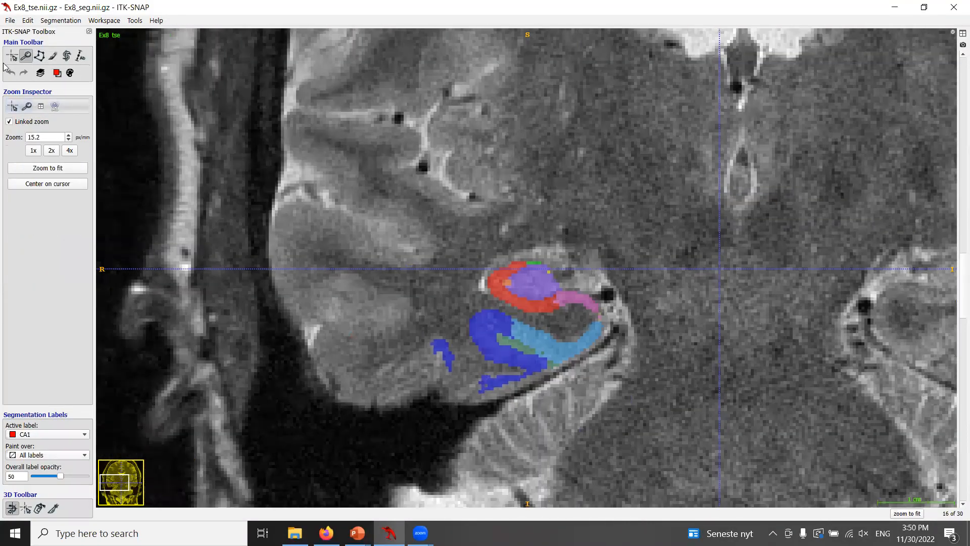
click(12, 56)
scroll(517, 200, down, 5)
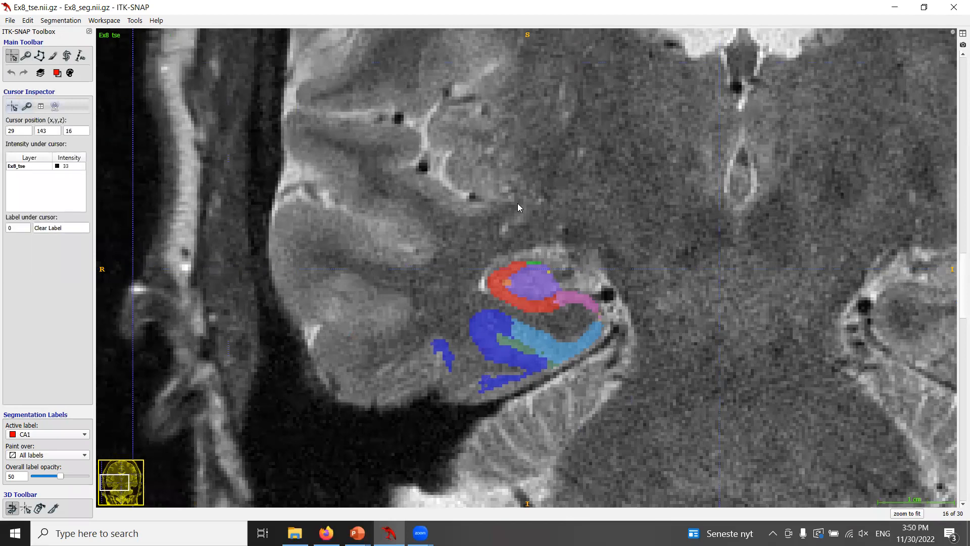
scroll(514, 192, up, 6)
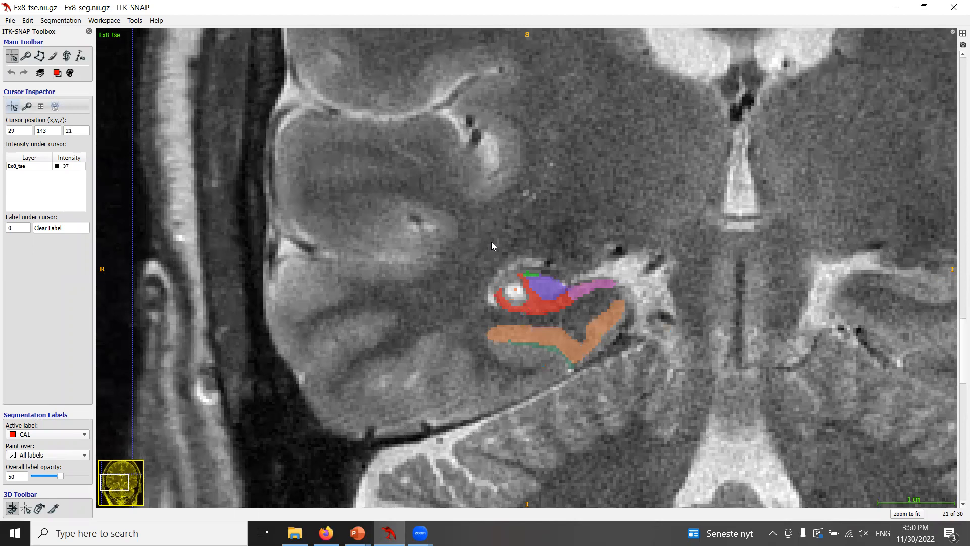
right_drag(491, 245, 488, 226)
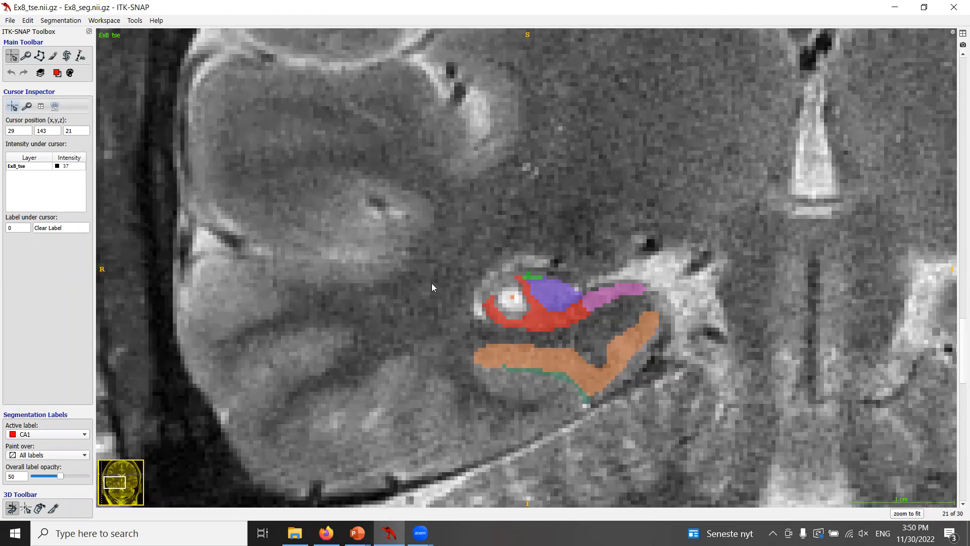
- Outline the unlabelled lateral CA area around the bright cyst with smooth curves on slices 21, 22 and 24, clearing each outline
click(39, 56)
click(496, 298)
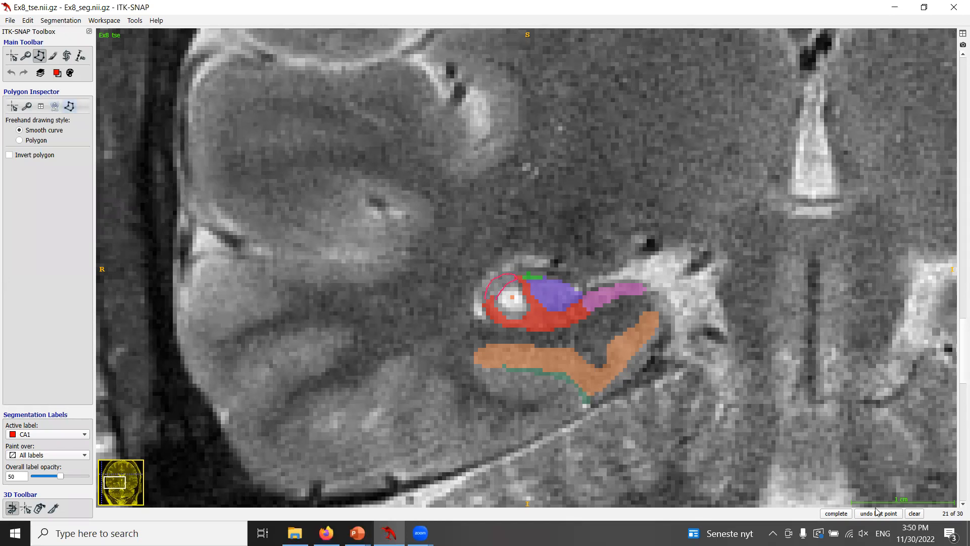
click(915, 513)
scroll(468, 279, up, 1)
click(536, 312)
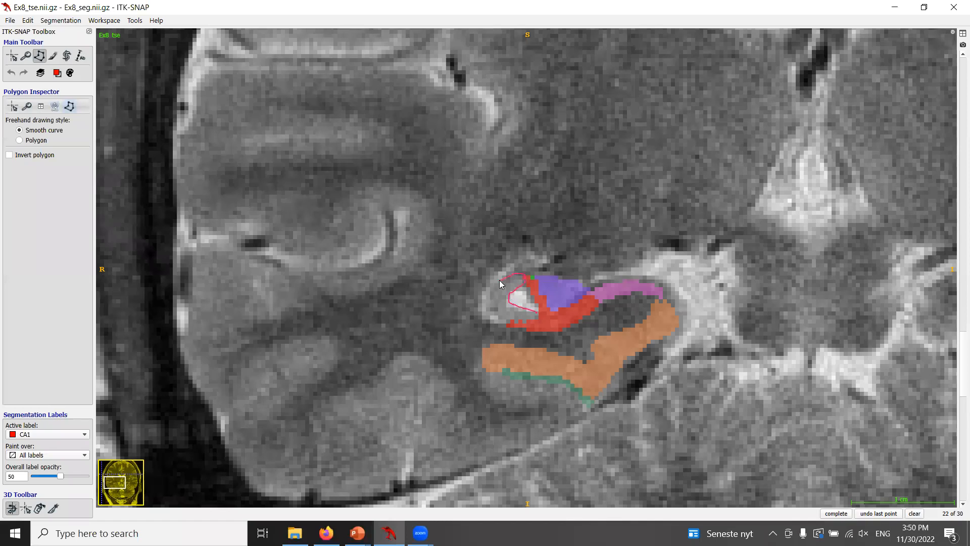
click(915, 514)
scroll(601, 352, up, 2)
click(553, 314)
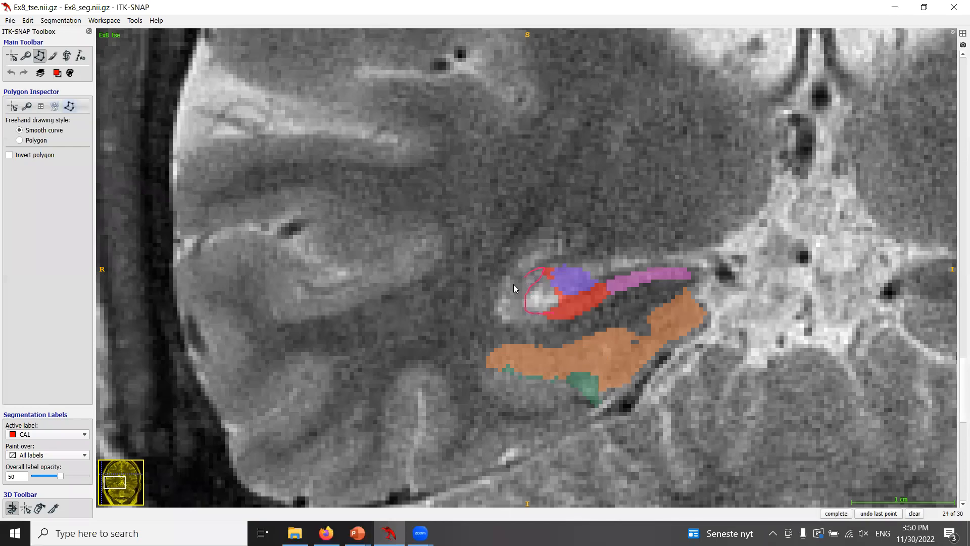
click(915, 513)
- Outline the missing strip along the lateral edge of the CA1 label on slice 26 and clear the outline
scroll(561, 322, up, 2)
scroll(560, 322, down, 2)
scroll(560, 323, up, 2)
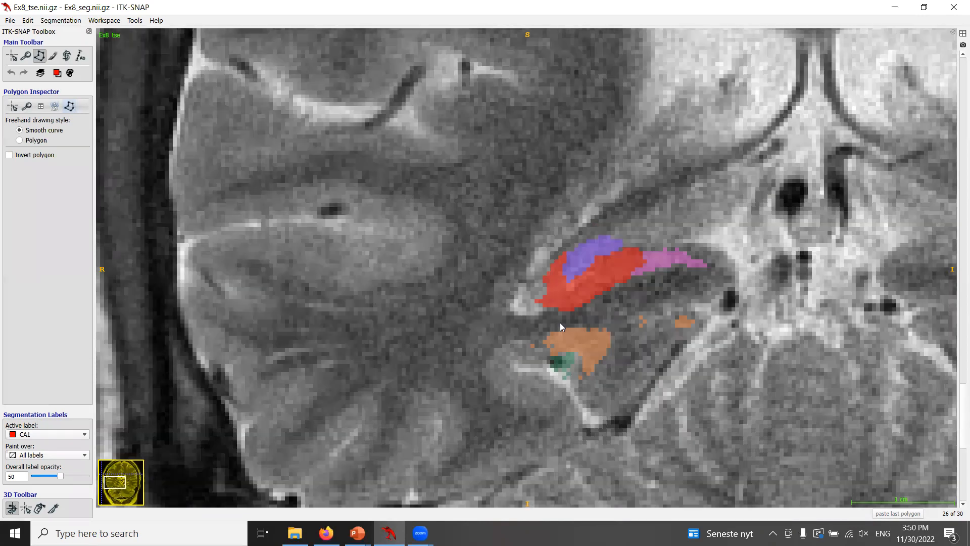
drag(537, 302, 540, 271)
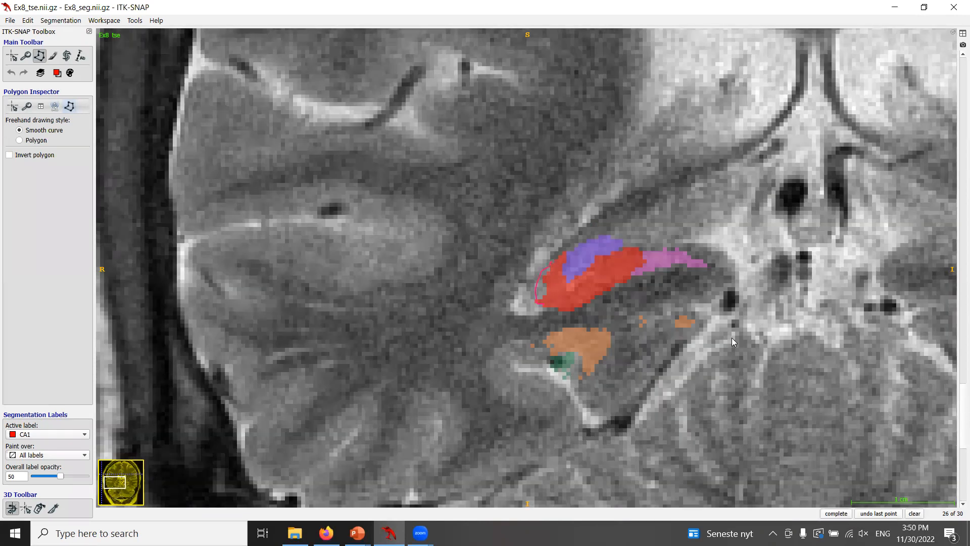
click(914, 514)
- Fill the missing lateral CA1 area beside the cyst on slice 21 with a smooth-curve polygon using the CA1 label
scroll(550, 286, down, 1)
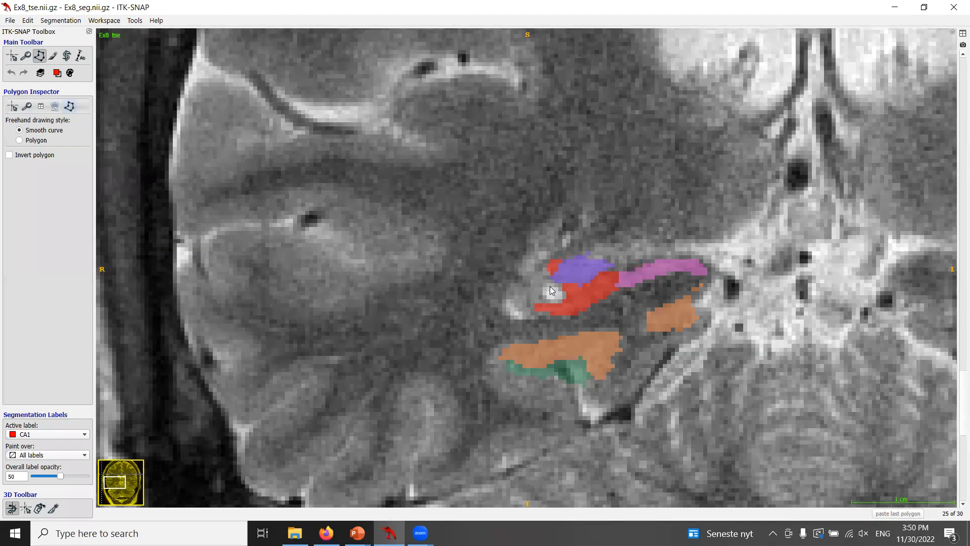
scroll(550, 286, down, 4)
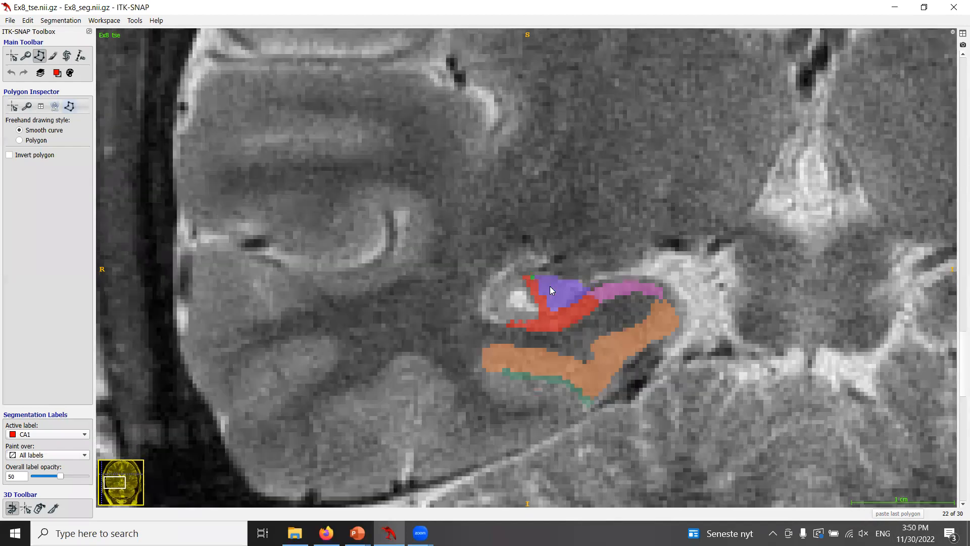
scroll(550, 286, down, 1)
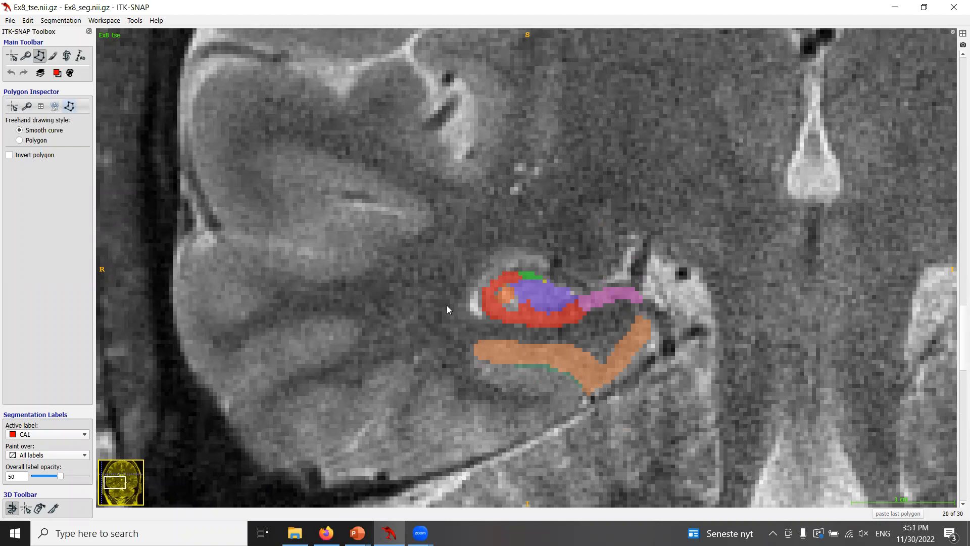
scroll(447, 306, up, 1)
click(496, 305)
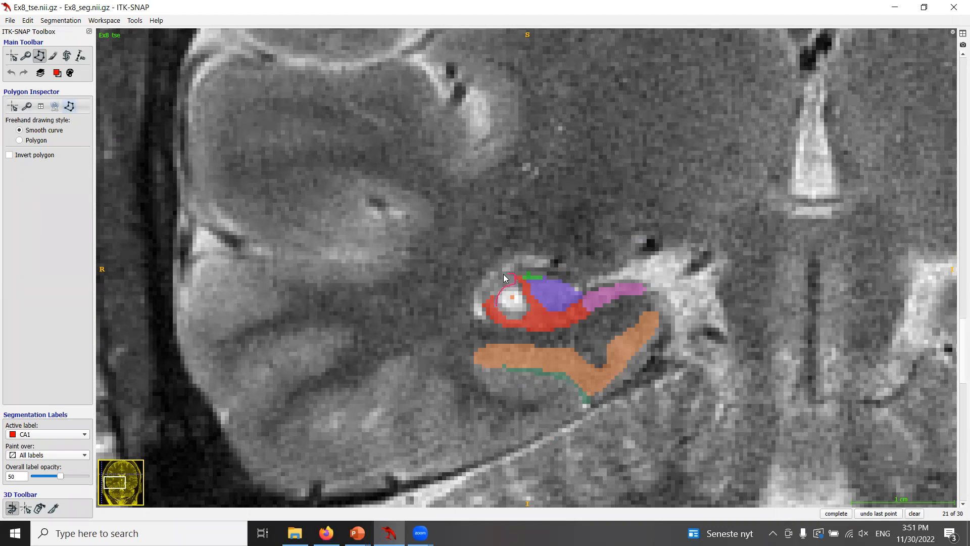
click(835, 513)
click(836, 513)
- Set up the paintbrush at size 1 with the CA1 label and go to slice 22
click(52, 56)
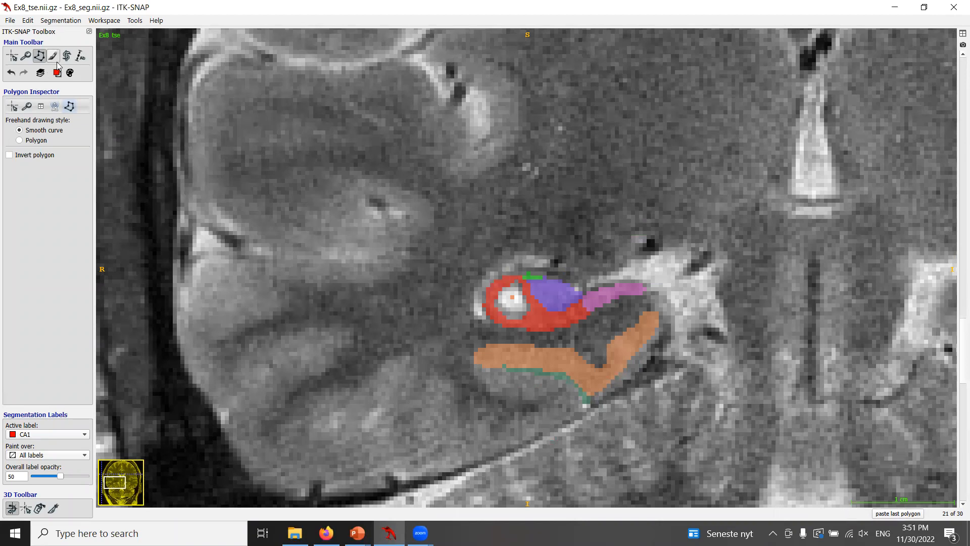
drag(48, 156, 30, 157)
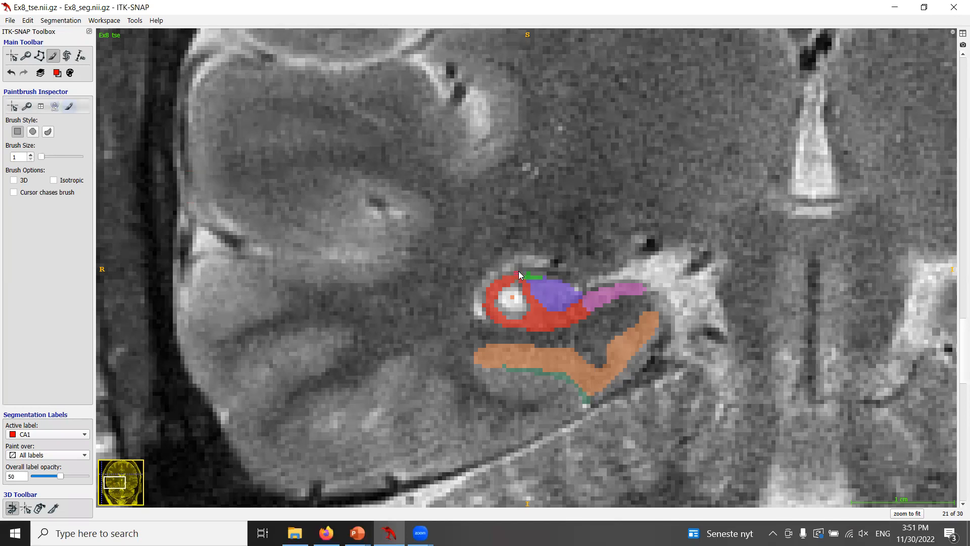
scroll(502, 334, up, 1)
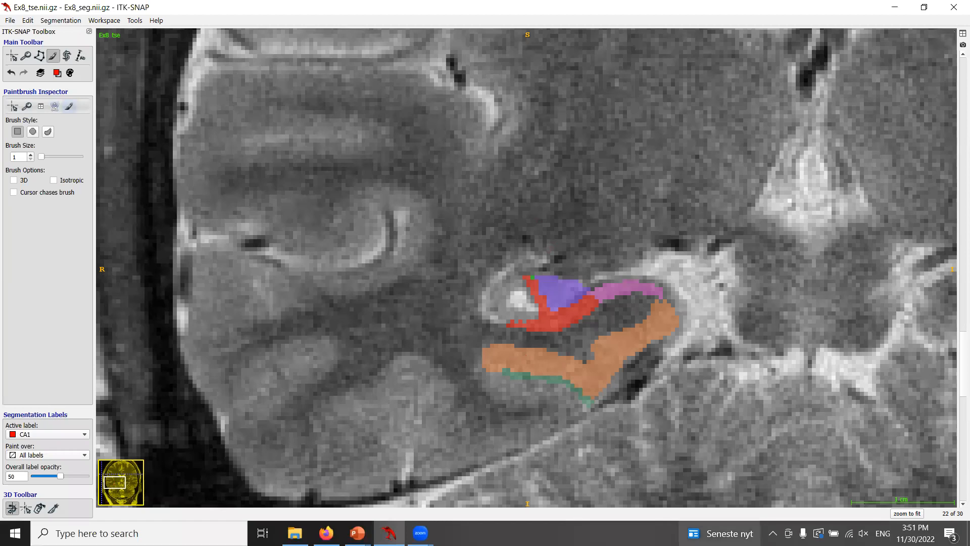
- Switch back to the PowerPoint slide show on the "Larger common errors II" slide
click(358, 533)
click(348, 494)
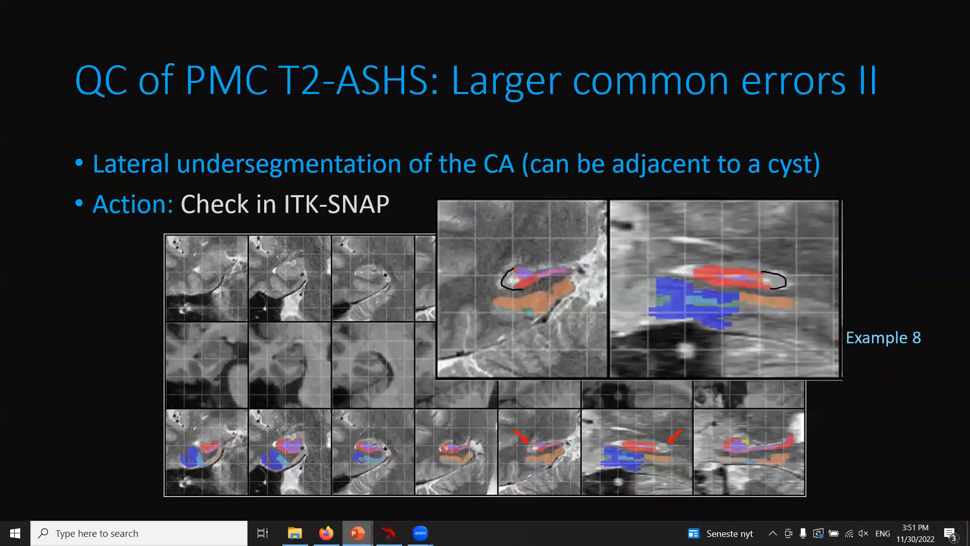
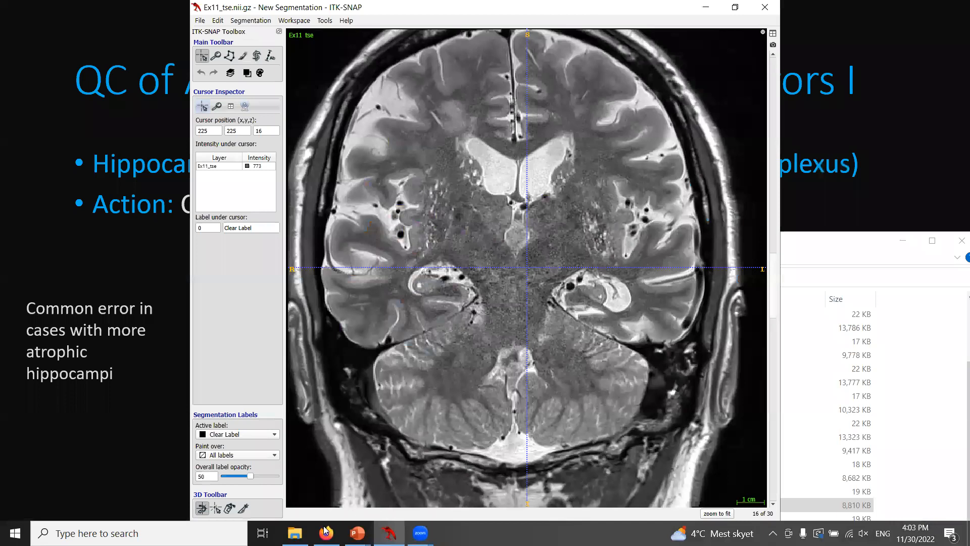
- Load Ex11_seg.nii from the Examples folder as the segmentation of the Ex11_tse image and keep the viewer window maximized
click(294, 532)
drag(610, 247, 632, 110)
drag(552, 354, 368, 277)
click(520, 238)
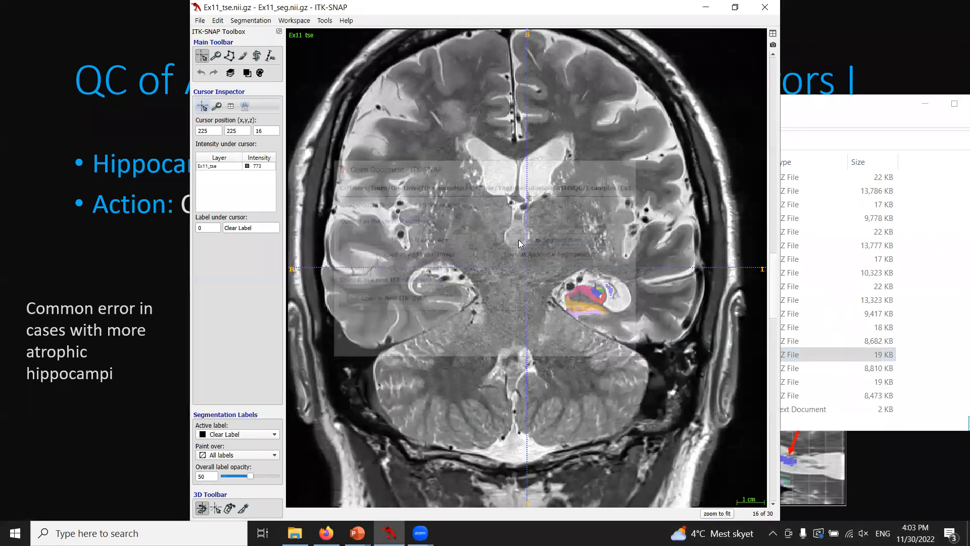
click(735, 7)
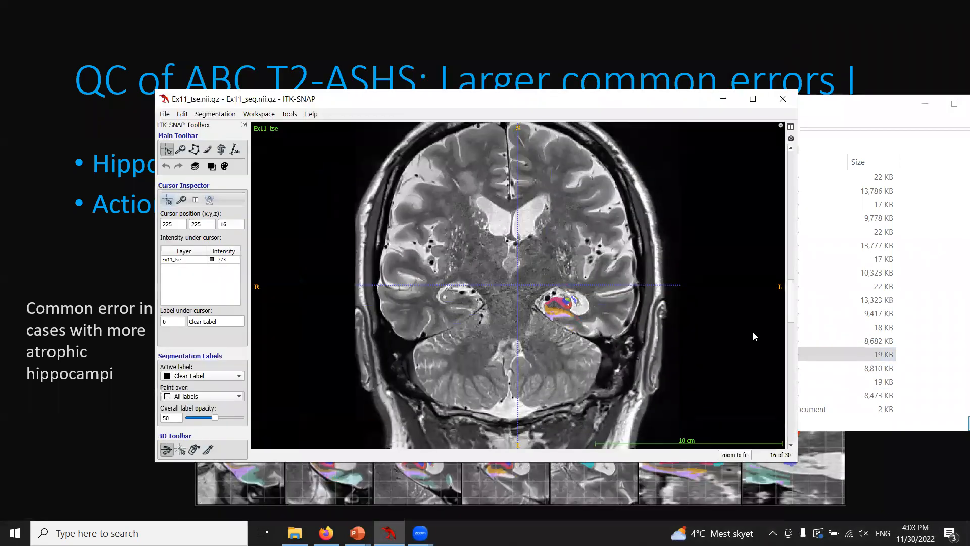
right_drag(753, 332, 729, 136)
click(755, 103)
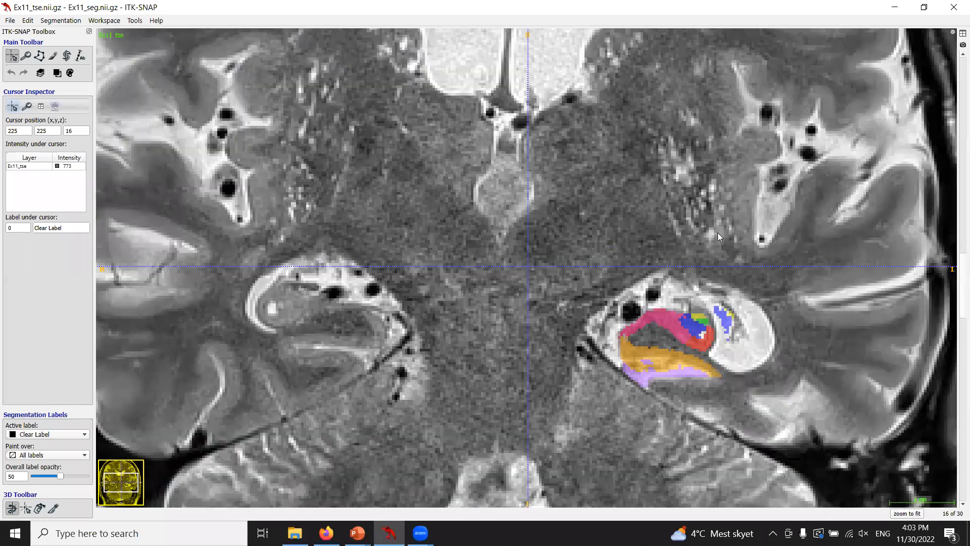
- Magnify the labelled hippocampus and examine slices 12 to 17 for hippocampal labels lying inside the ventricle
click(25, 56)
drag(652, 219, 361, 152)
click(12, 56)
click(567, 272)
scroll(633, 355, down, 5)
scroll(632, 356, up, 2)
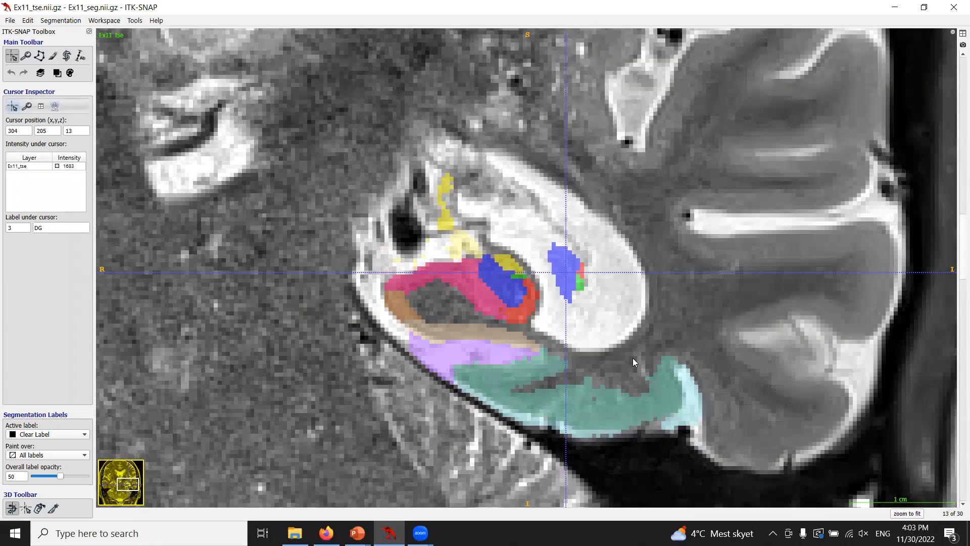
scroll(632, 358, up, 3)
scroll(632, 359, down, 3)
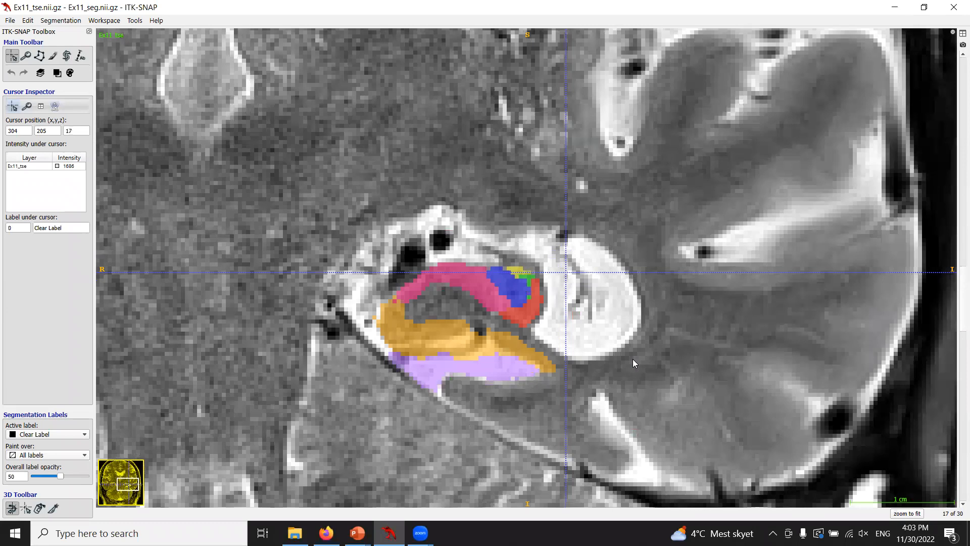
scroll(629, 362, up, 3)
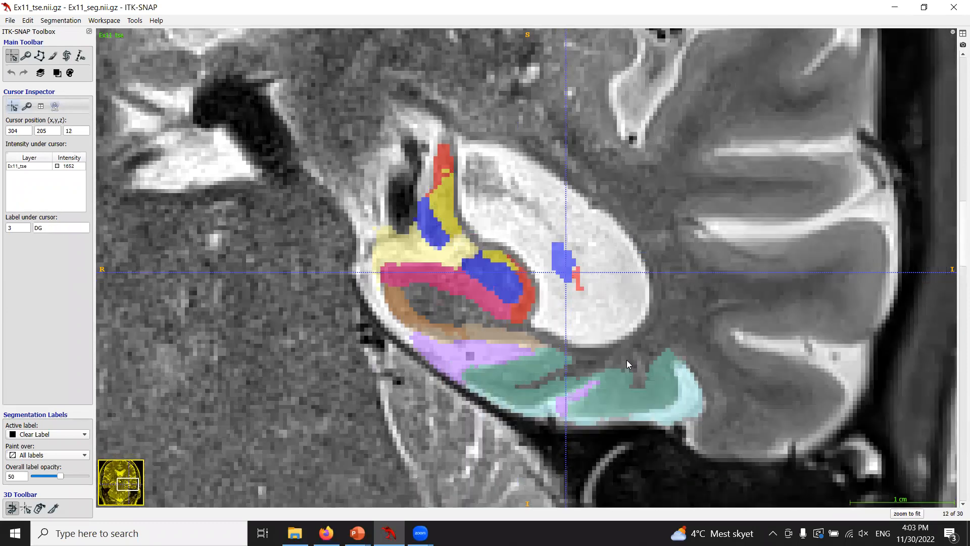
scroll(626, 359, down, 3)
- Erase the stray hippocampal labels in the ventricle on slices 13 and 14 with a size 10 square paintbrush set to Clear Label
click(53, 56)
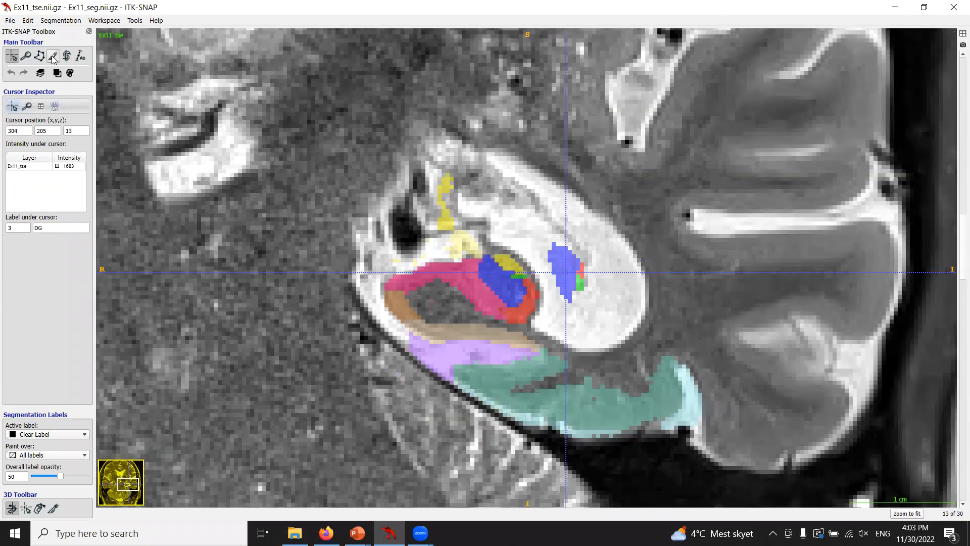
click(534, 232)
key(ctrl+z)
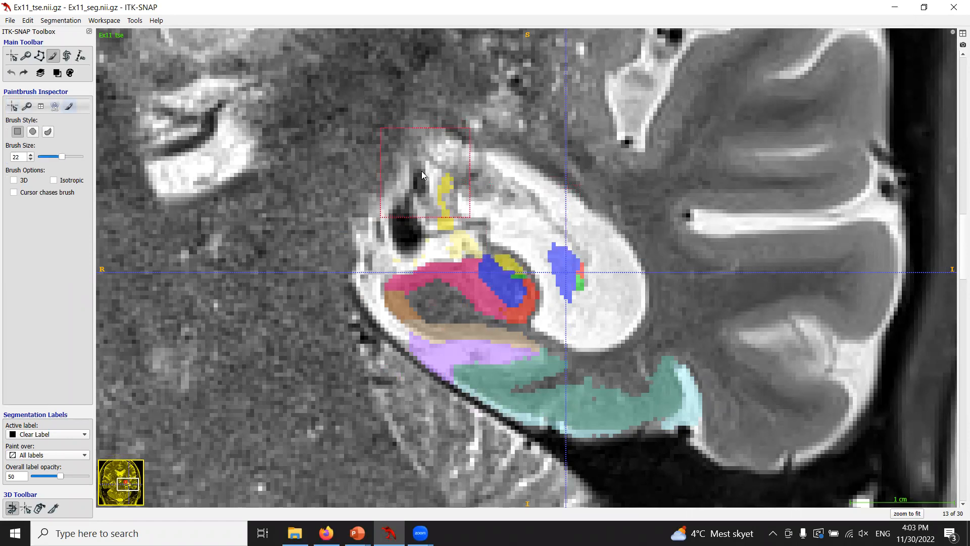
drag(65, 158, 51, 158)
drag(565, 244, 581, 288)
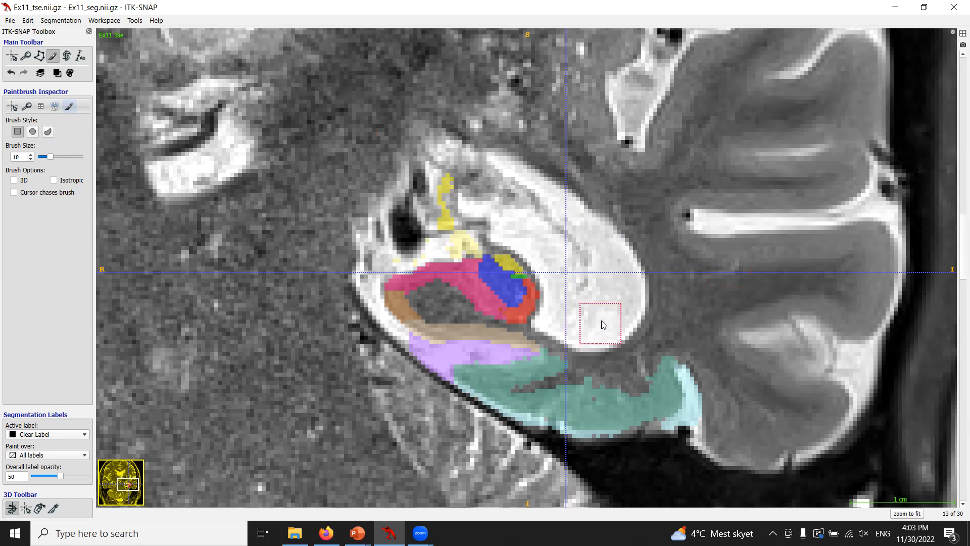
scroll(573, 263, up, 1)
mouse_move(573, 263)
mouse_down()
mouse_move(568, 277)
mouse_move(582, 292)
mouse_up()
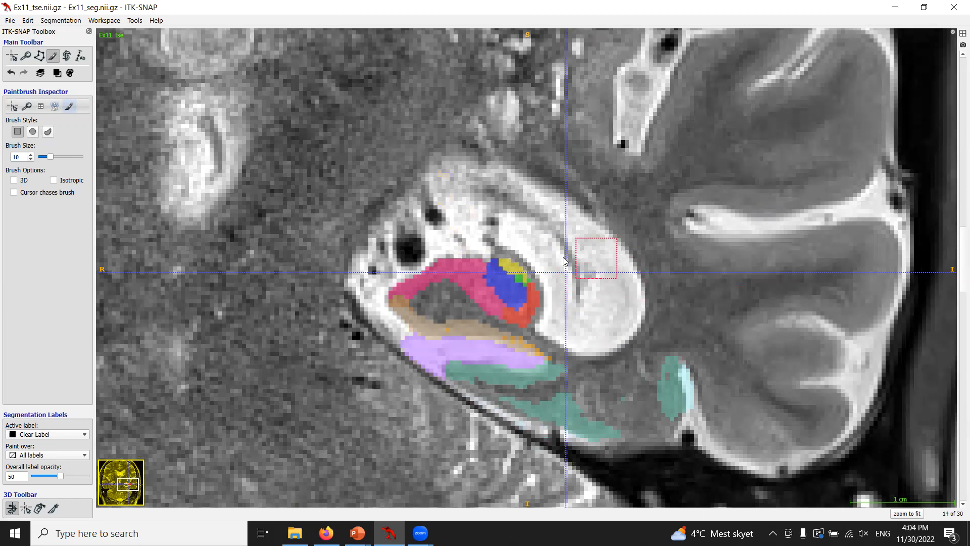
- Switch back to the PowerPoint slide show and advance through the "Larger common errors II" slide until Example 12 is shown
mouse_move(357, 533)
click(364, 471)
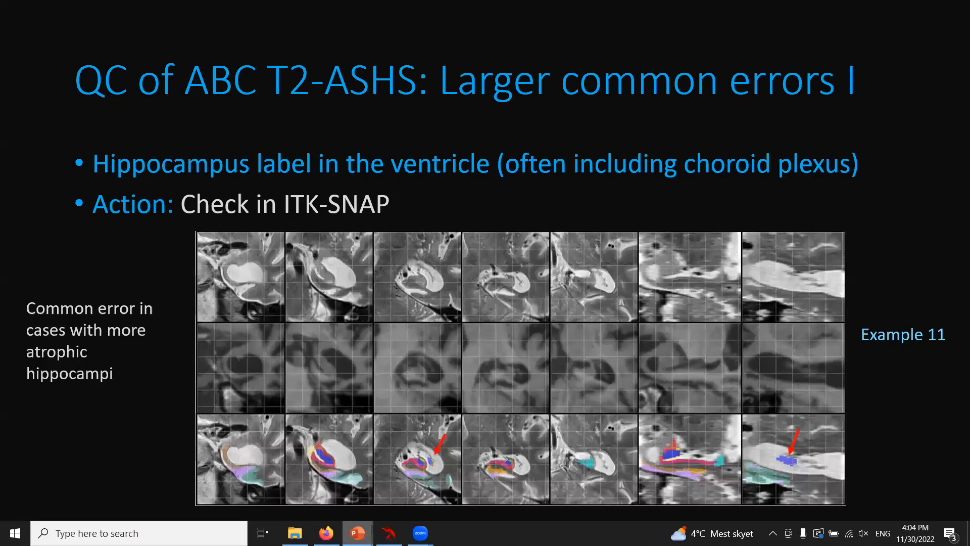
key(Right)
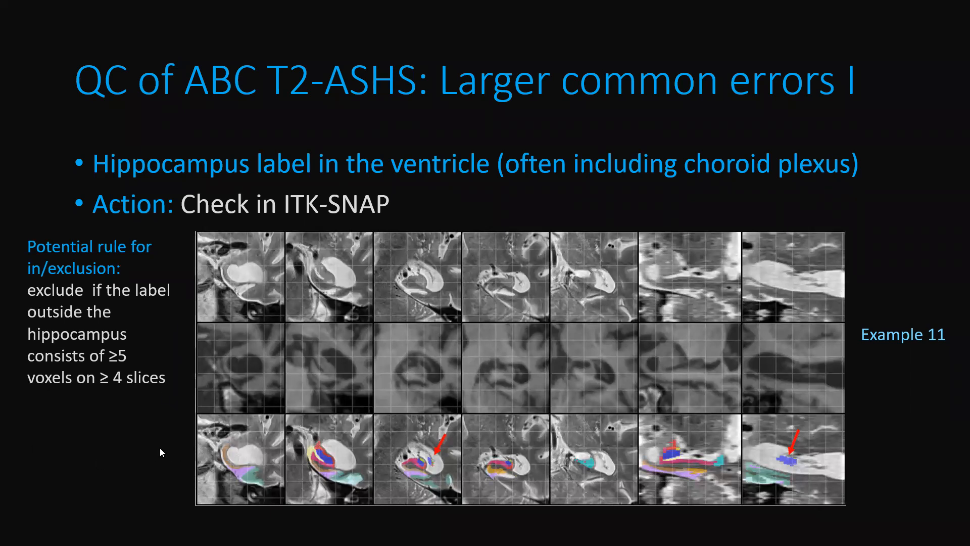
key(Right)
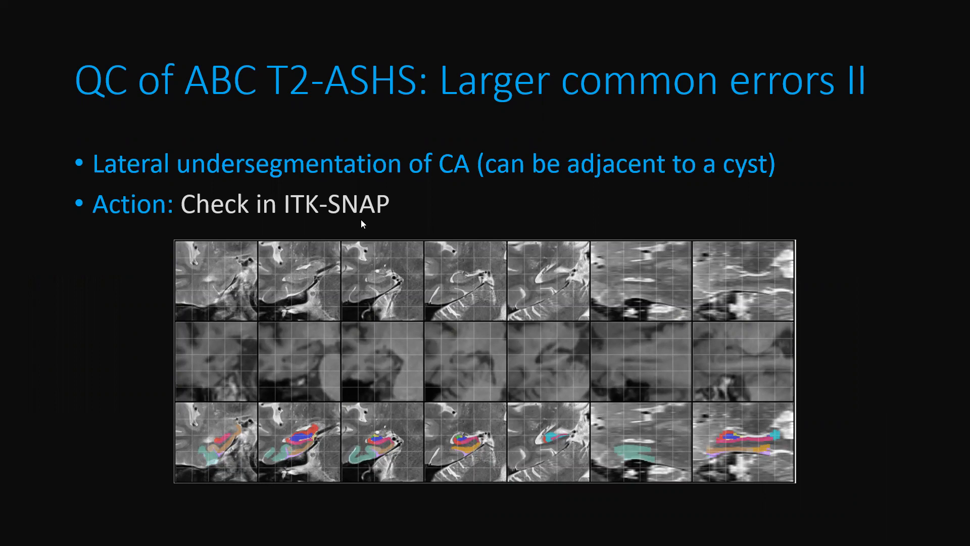
key(Right)
key(Right)
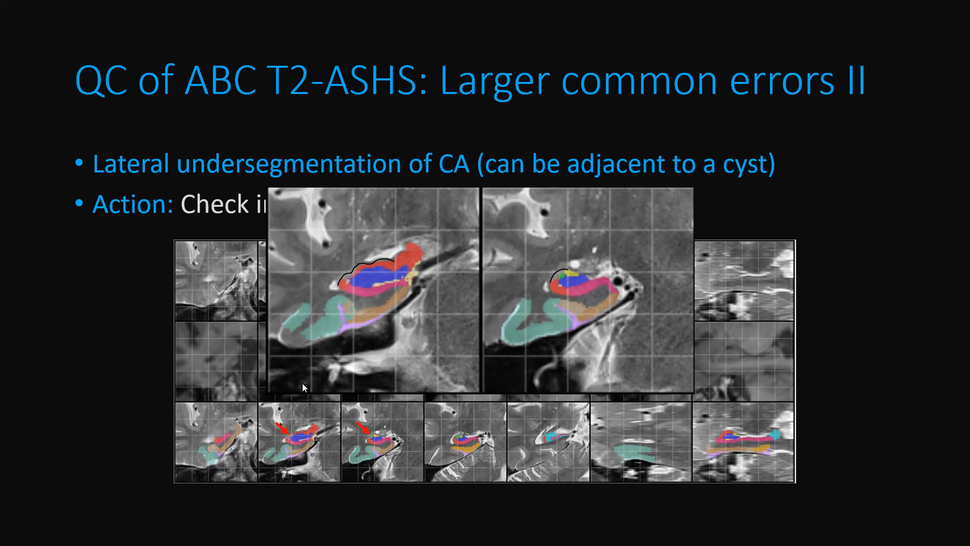
key(Right)
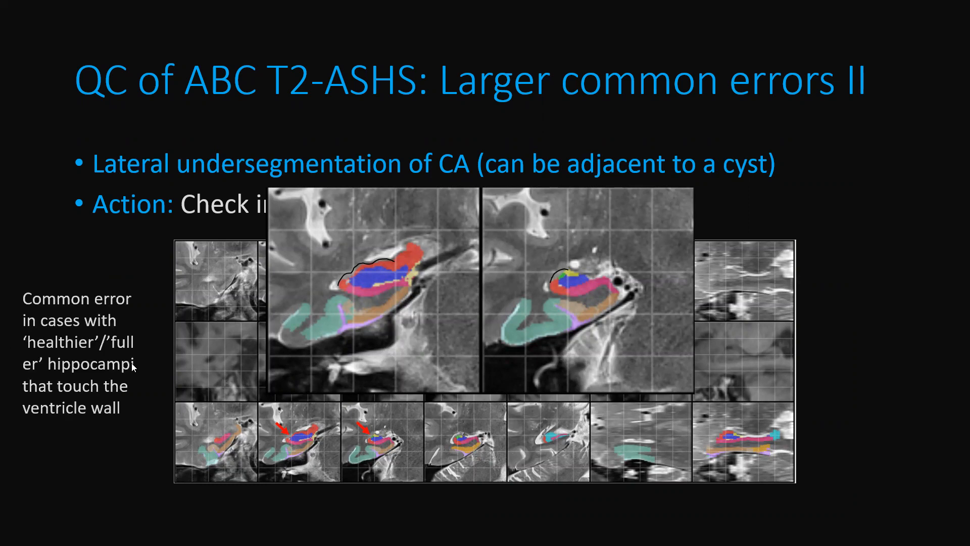
key(Right)
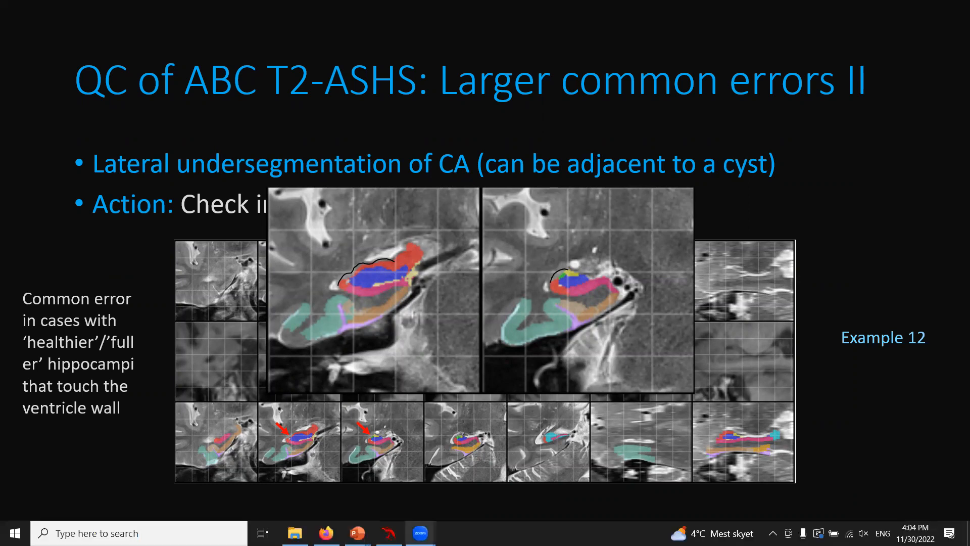
- Switch to ITK-SNAP and load Ex12_tse.nii as the main image, discarding the unsaved Ex11_seg changes
click(389, 533)
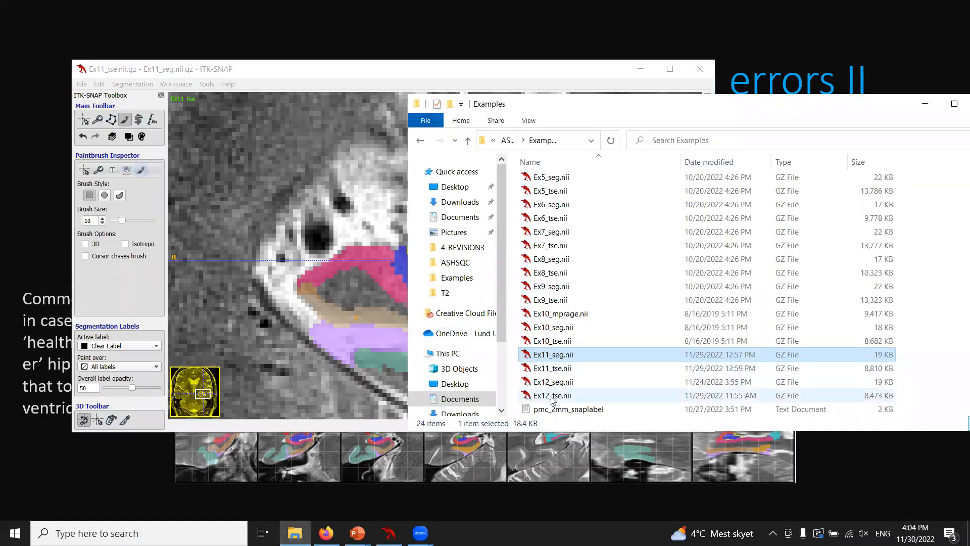
drag(553, 399, 233, 298)
click(347, 228)
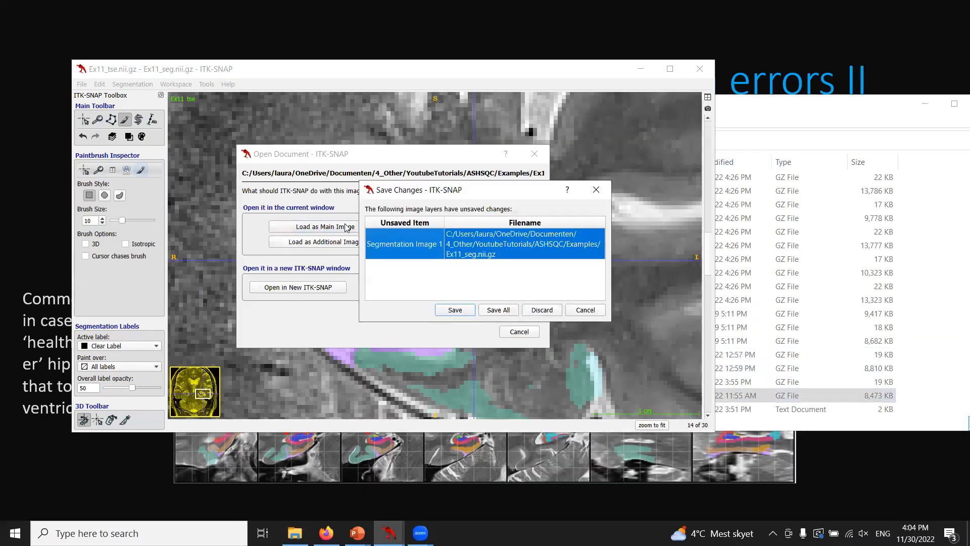
click(535, 311)
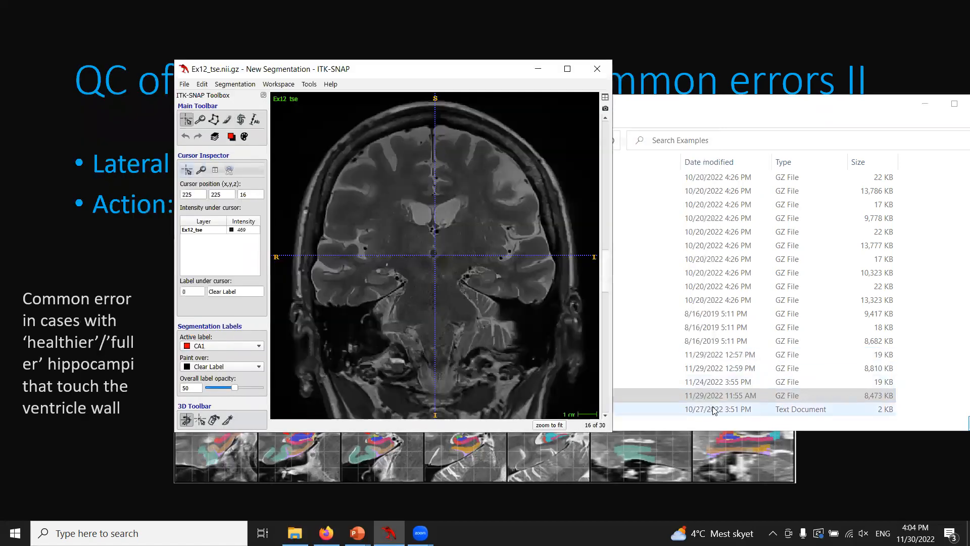
- Load Ex12_seg.nii as the segmentation of the Ex12_tse image and maximize the viewer window
drag(718, 381, 383, 302)
click(463, 226)
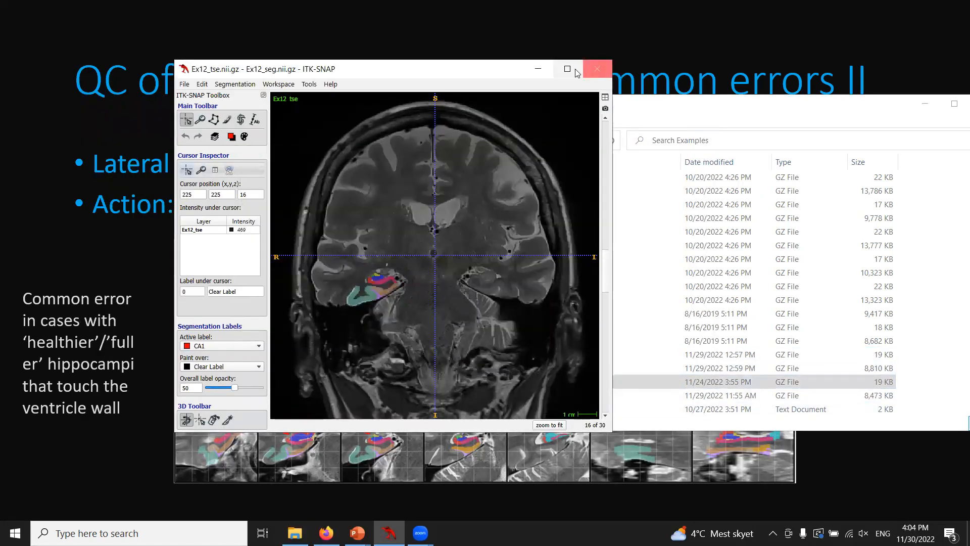
click(576, 72)
- Trace the upper lateral hippocampal border beside CA1 on slice 16 with a smooth-curve polygon, hiding the labels to check the anatomy
right_drag(428, 271, 416, 238)
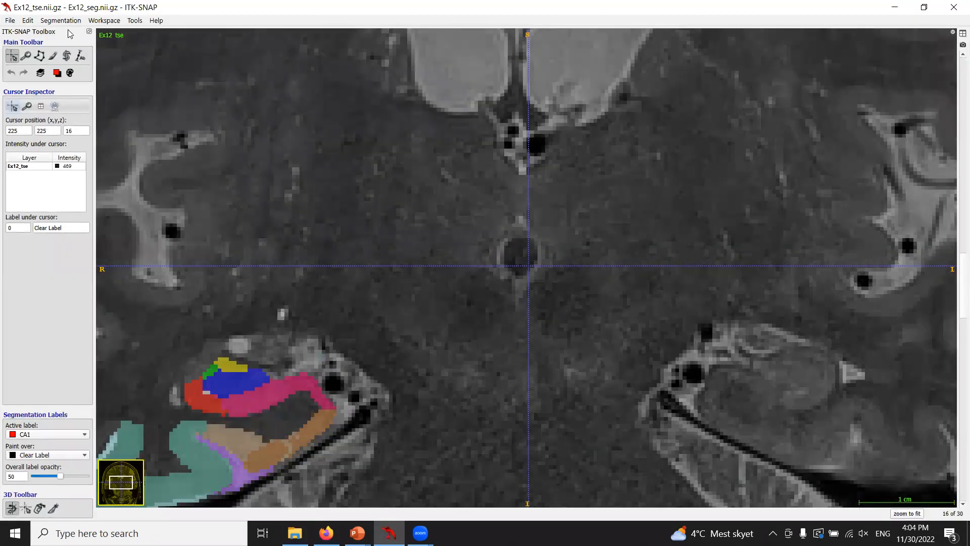
click(39, 55)
click(26, 56)
drag(358, 175, 471, 117)
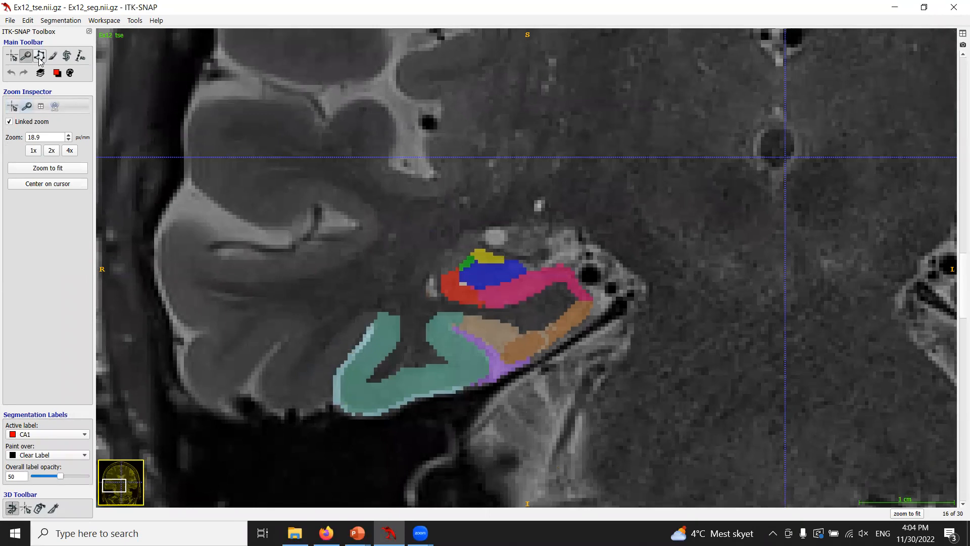
click(40, 56)
right_drag(538, 235, 517, 216)
key(s)
drag(403, 276, 440, 240)
key(s)
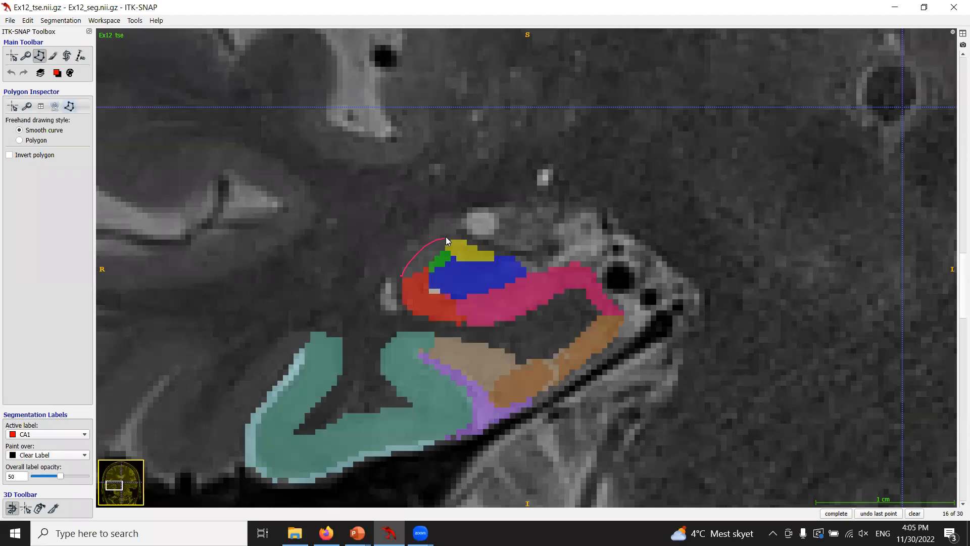
- Compare the lateral CA1 border on the neighbouring slices up to 18 with labels hidden and shown, and clear the traced curve
scroll(649, 324, up, 1)
key(s)
key(s)
scroll(634, 339, up, 1)
key(s)
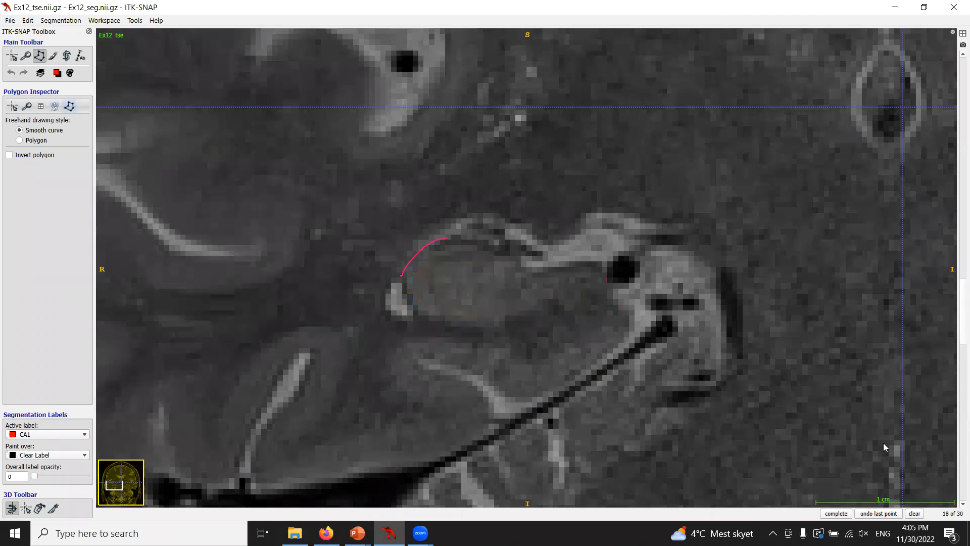
key(s)
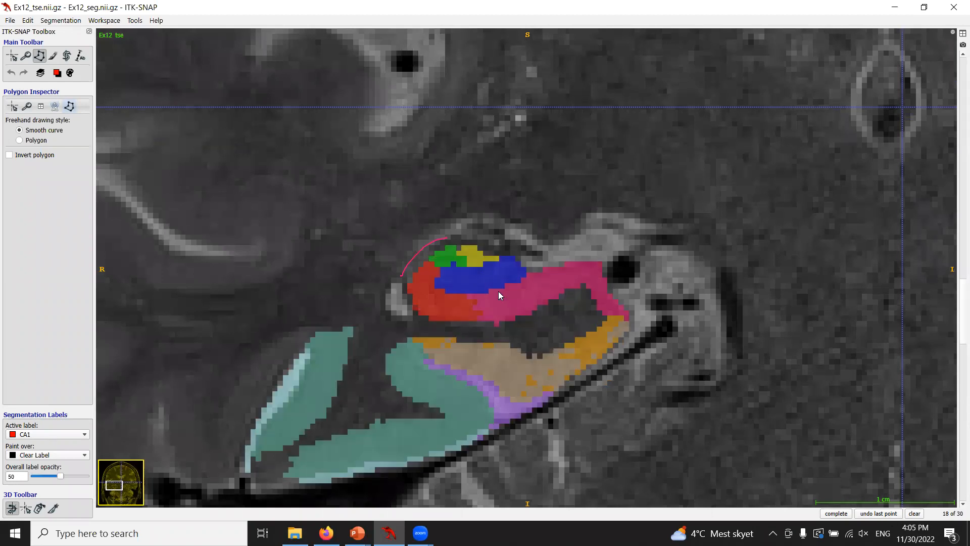
scroll(498, 291, down, 1)
scroll(498, 291, down, 1)
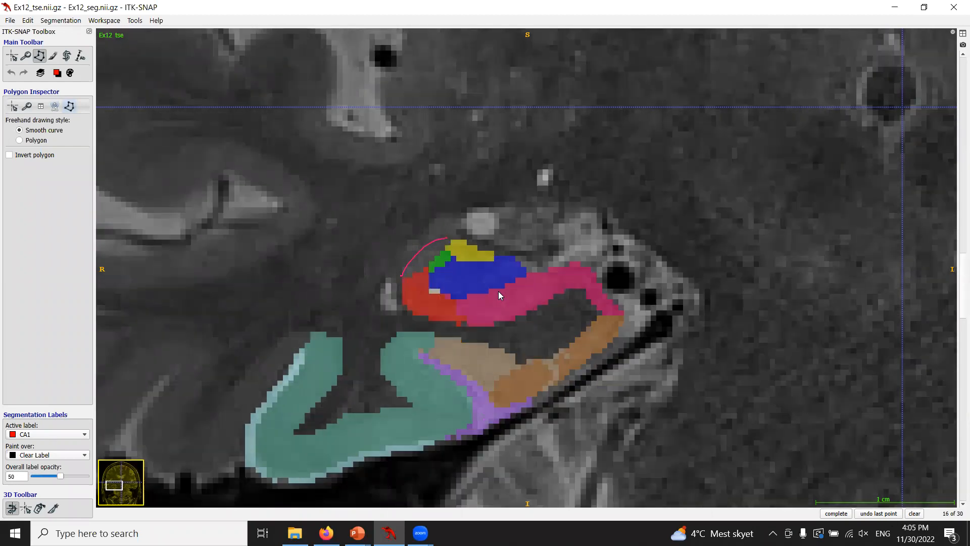
scroll(498, 291, down, 1)
scroll(508, 298, down, 1)
click(915, 513)
- Try to outline the missing CA1 area along the upper lateral hippocampal border on slices 14 and 13
key(s)
key(s)
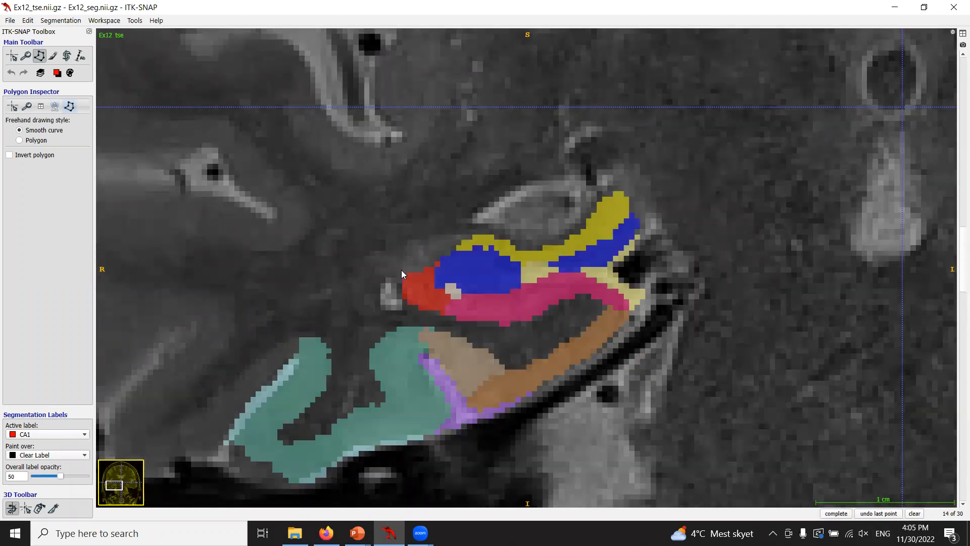
mouse_move(463, 235)
mouse_down()
mouse_move(401, 268)
mouse_move(446, 238)
mouse_move(486, 296)
mouse_up()
right_click(401, 267)
key(Return)
scroll(397, 246, down, 1)
right_click(486, 296)
key(Return)
scroll(485, 297, down, 1)
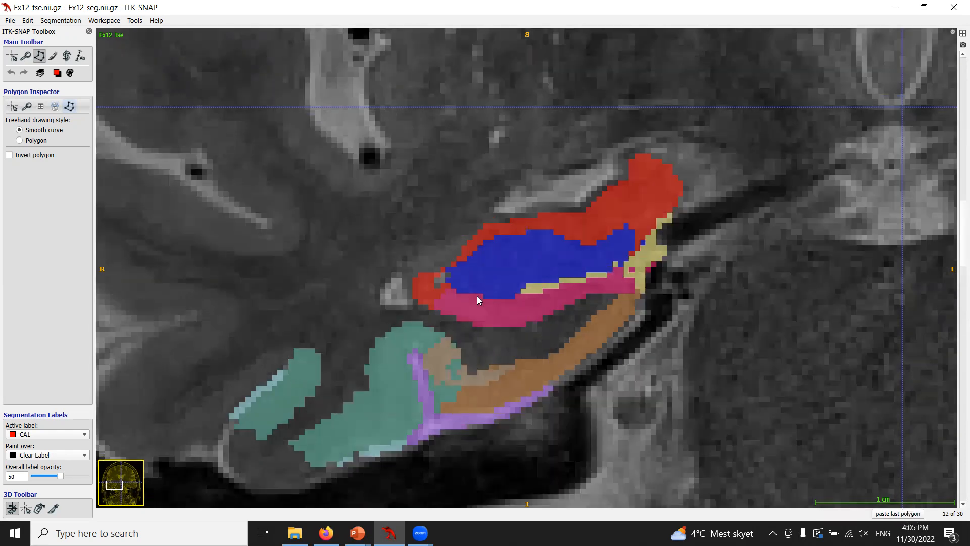
- Try to outline the undersegmented lateral CA1 edge on slice 12 using the CA1 label
drag(418, 278, 418, 264)
drag(491, 233, 485, 299)
right_click(485, 299)
key(Return)
- Trace the upper lateral hippocampal border on slice 11 with the labels hidden, compare it with the CA1 label, and clear the curve
scroll(487, 297, down, 1)
key(s)
drag(422, 288, 424, 268)
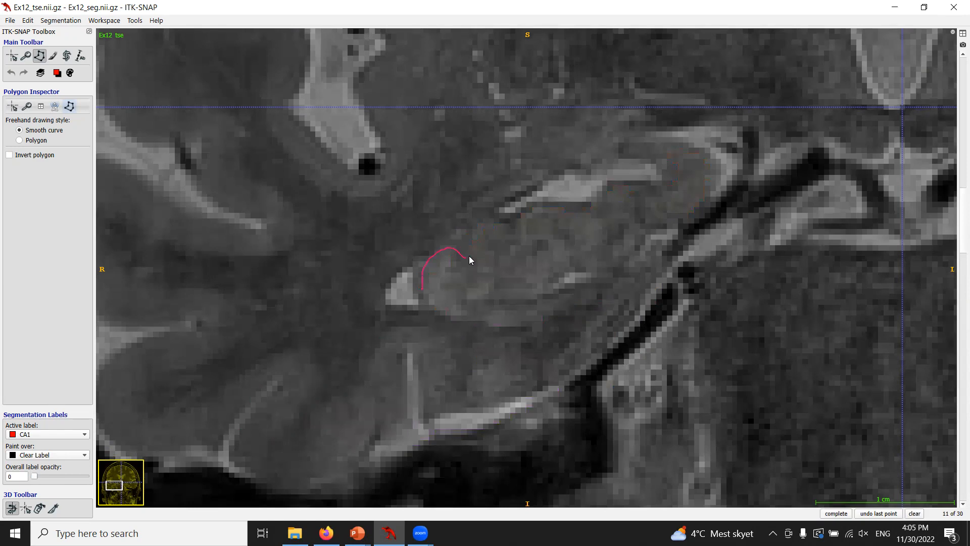
drag(477, 226, 495, 221)
key(s)
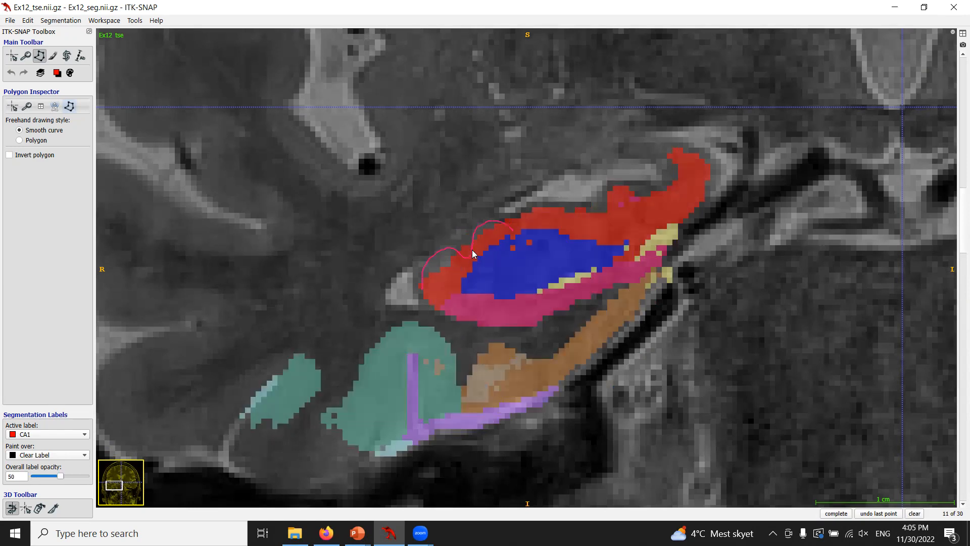
click(909, 514)
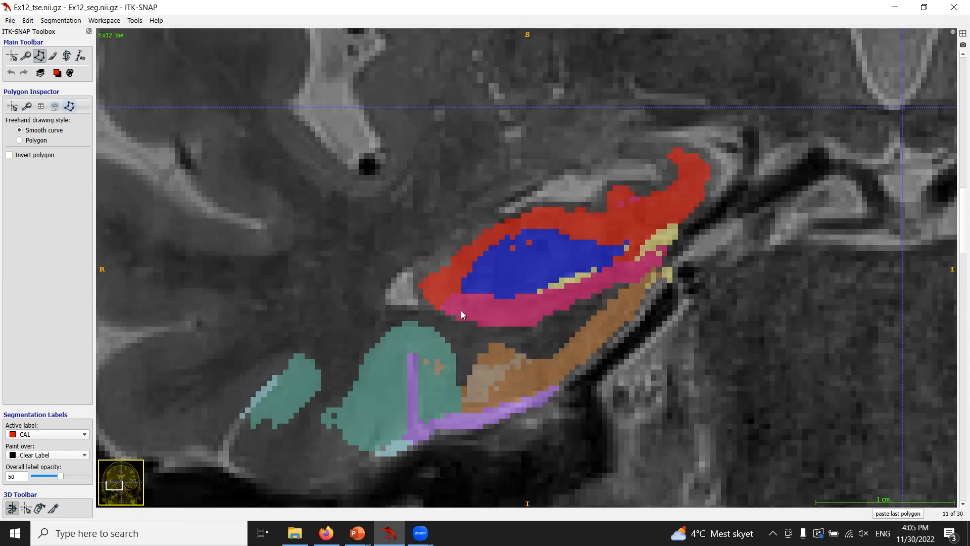
- Review slices 12 to 15 for missing CA1 label along the lateral edge of the hippocampus
scroll(461, 310, up, 3)
scroll(460, 310, up, 4)
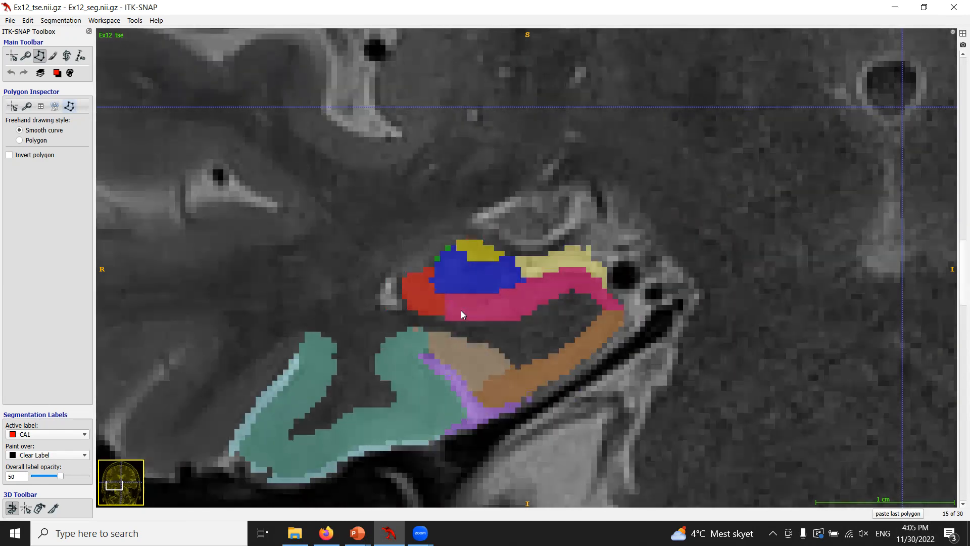
scroll(461, 310, down, 2)
scroll(434, 335, down, 3)
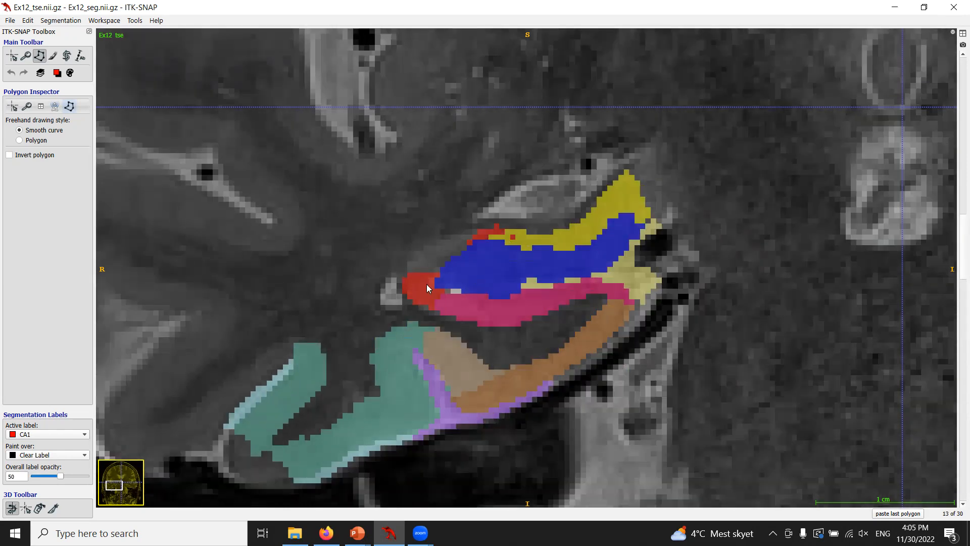
scroll(385, 403, down, 1)
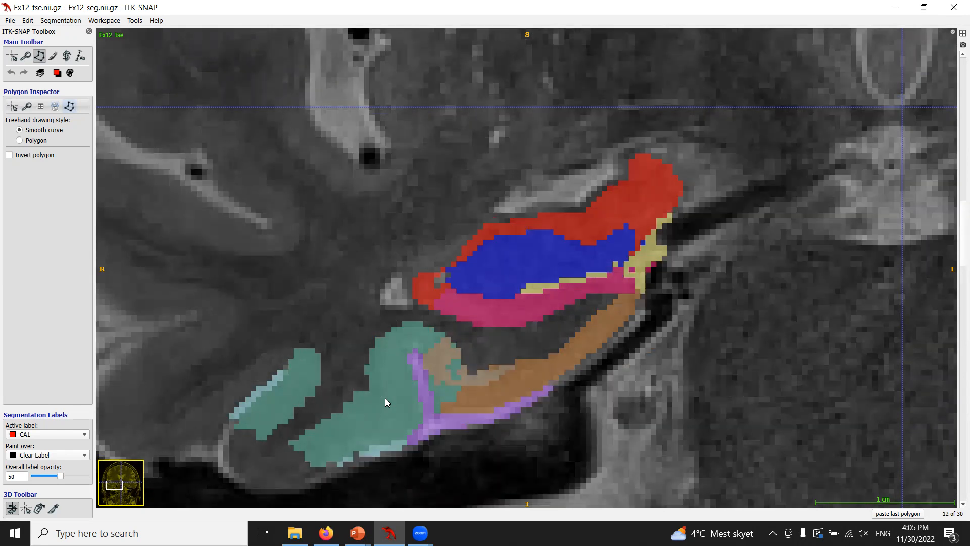
- Fill the missing upper lateral CA1 area on slice 13 with a closed smooth curve, and set the paintbrush size to 1
scroll(385, 402, up, 1)
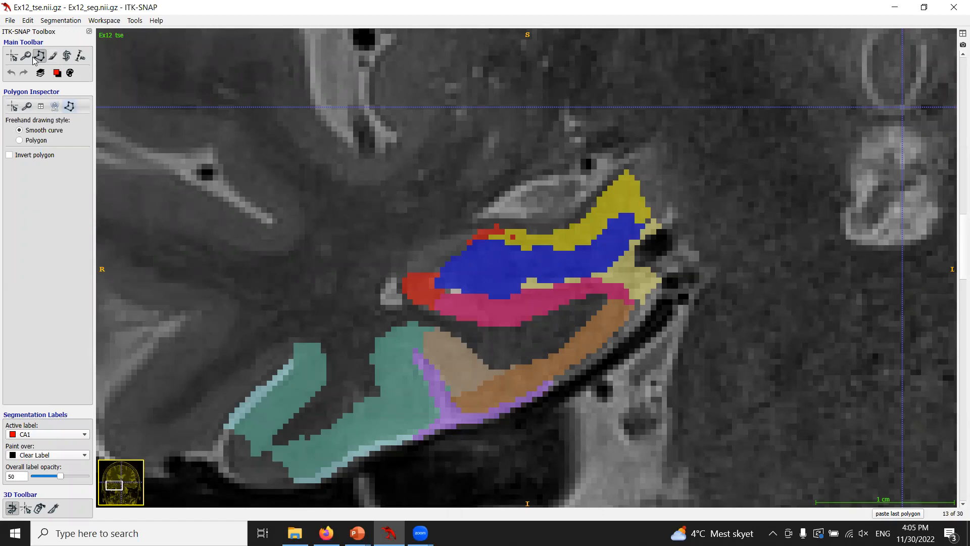
drag(405, 278, 412, 264)
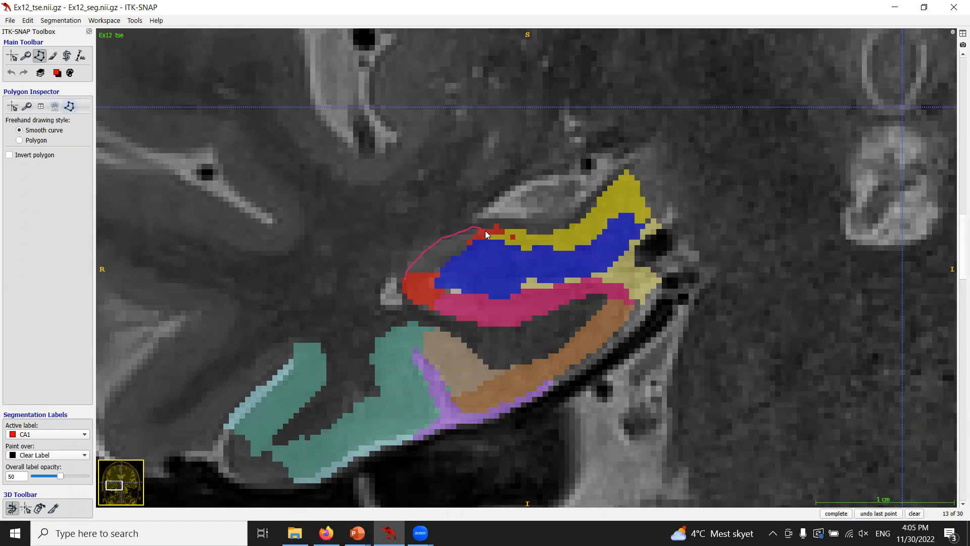
mouse_move(485, 230)
mouse_down()
mouse_move(477, 260)
mouse_move(430, 283)
mouse_up()
click(835, 514)
click(834, 514)
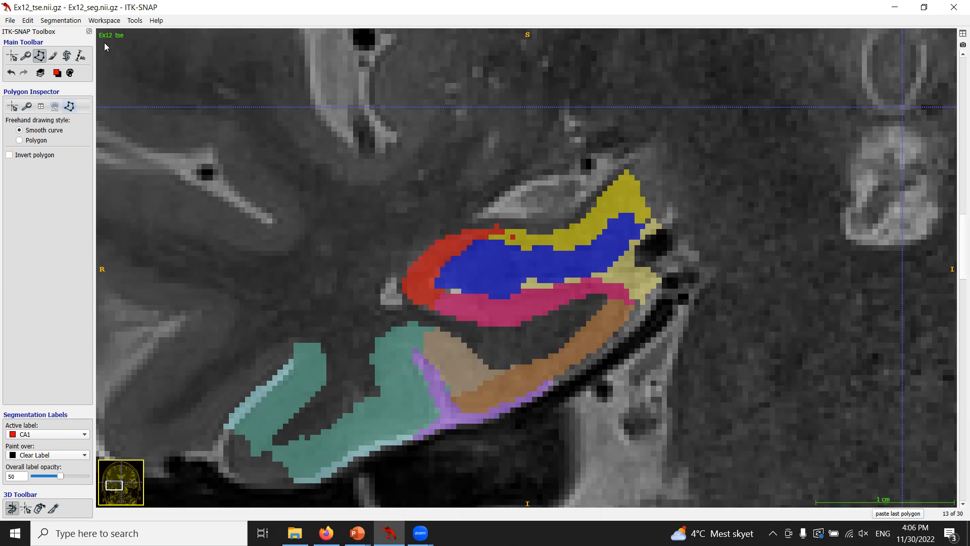
click(53, 56)
drag(50, 157, 40, 156)
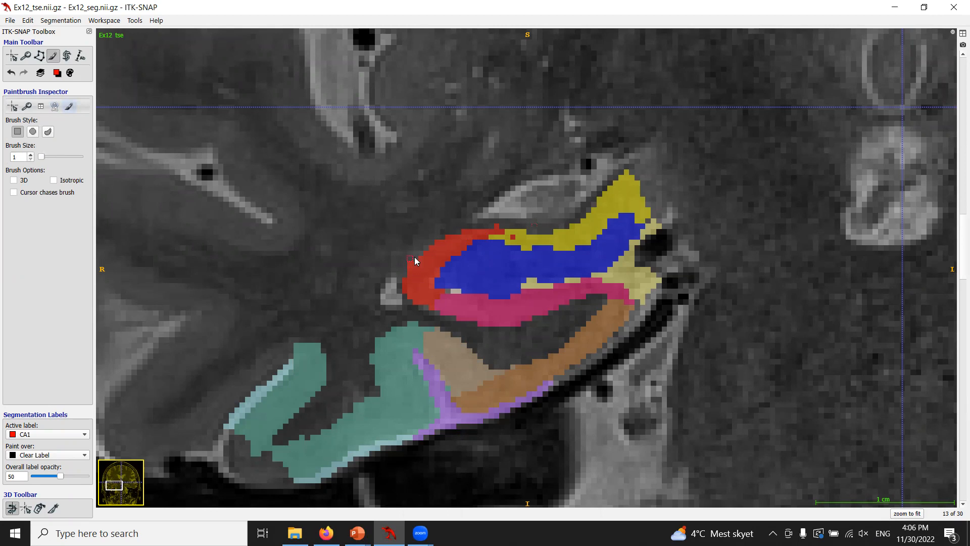
- Outline and fill the undersegmented lateral CA1 edge on slice 12 with a smooth-curve polygon
scroll(498, 387, down, 1)
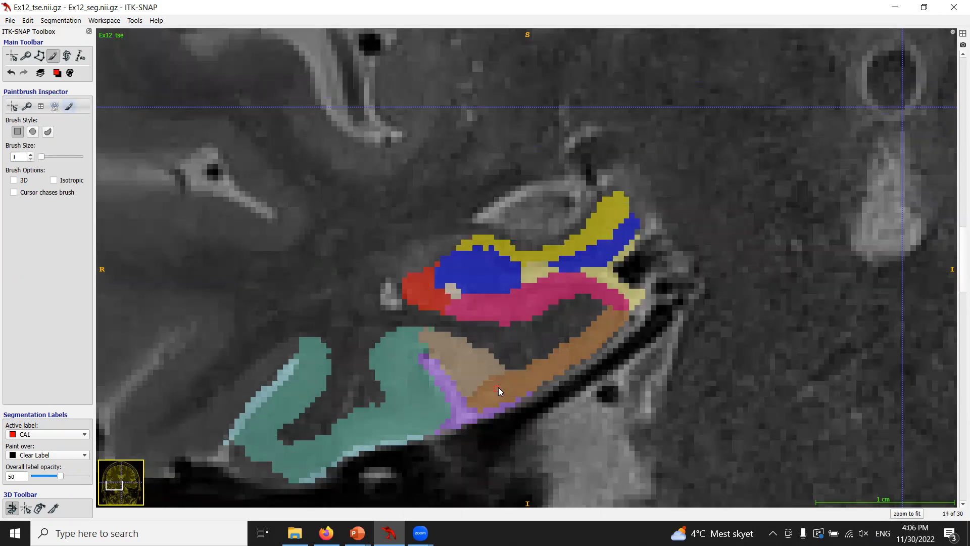
scroll(498, 387, up, 2)
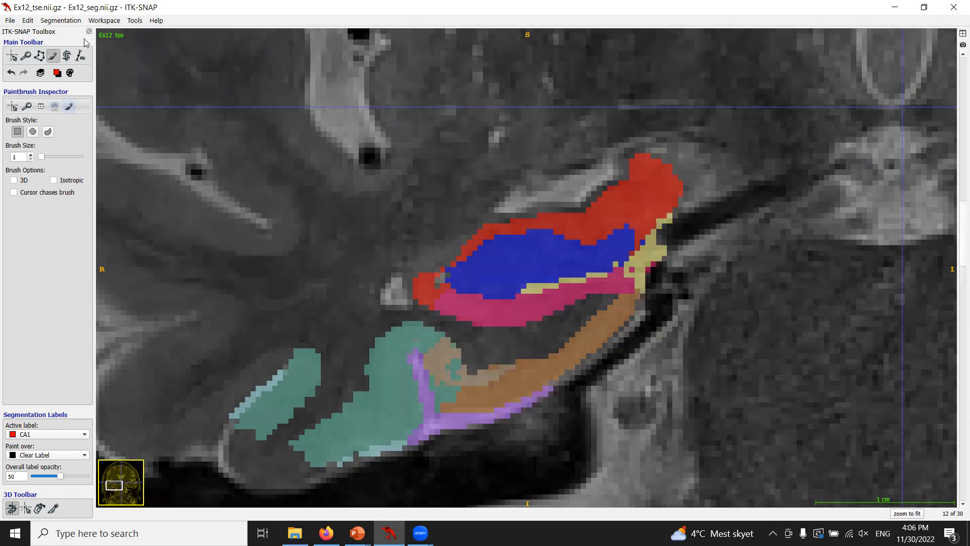
click(39, 56)
key(s)
key(s)
click(416, 273)
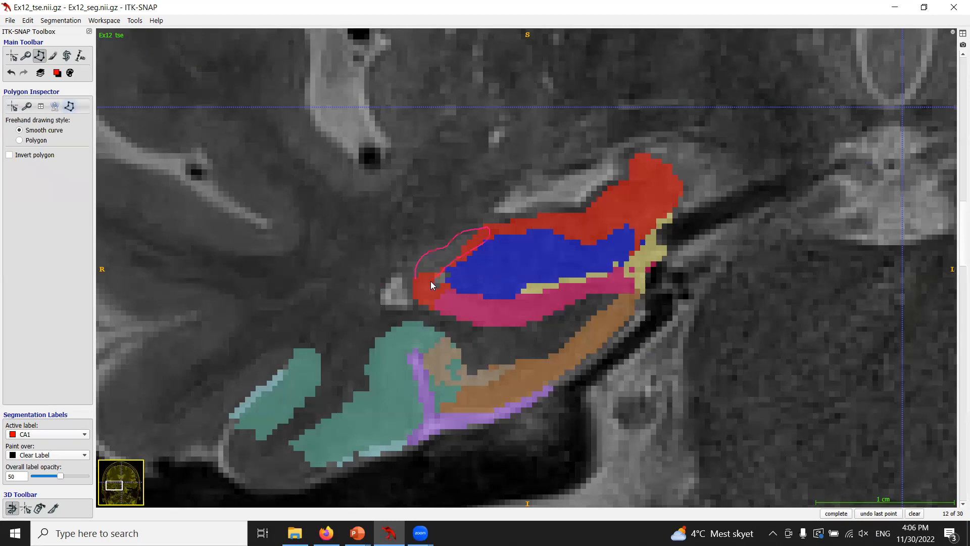
click(836, 513)
click(836, 513)
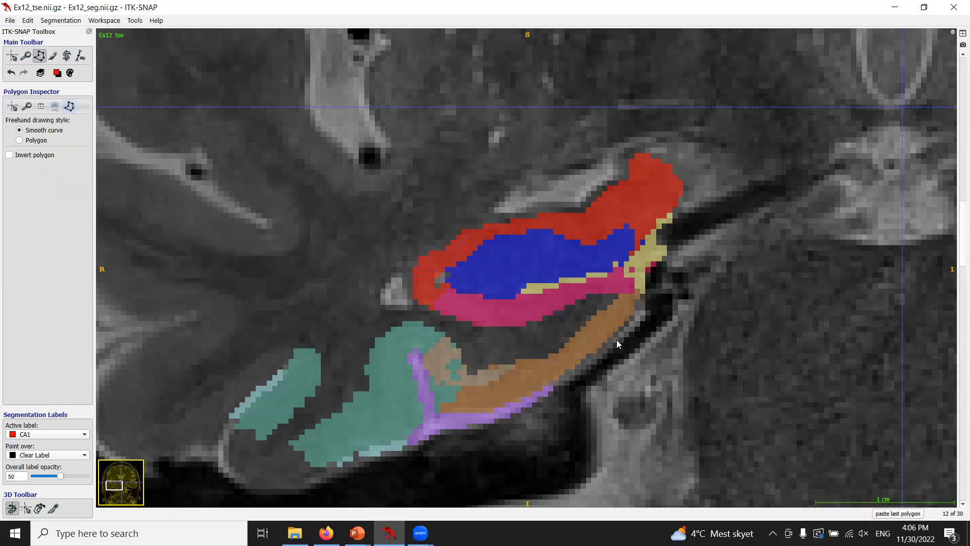
- Paint the missing upper lateral portion of the CA1 label on slice 16 with the size 1 brush
scroll(616, 343, down, 2)
scroll(616, 340, up, 4)
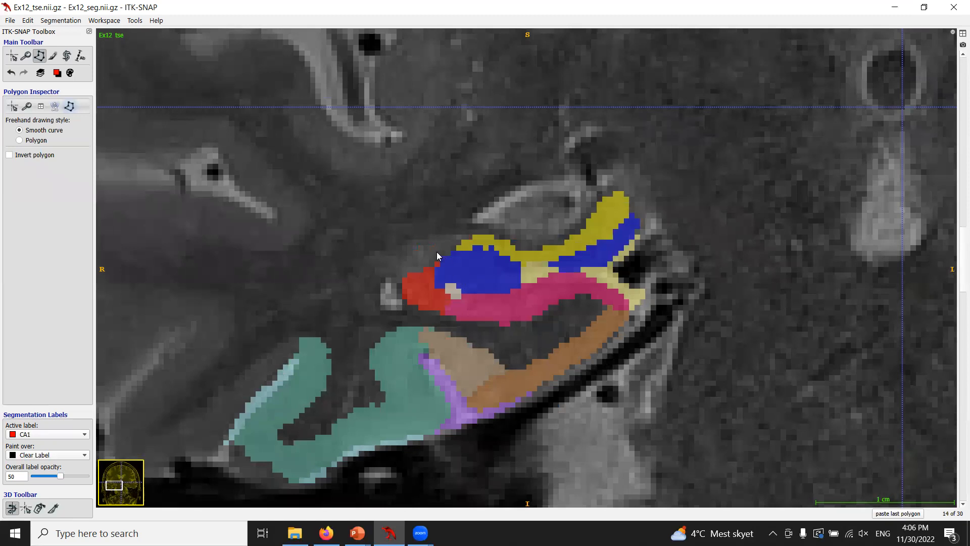
scroll(452, 274, up, 1)
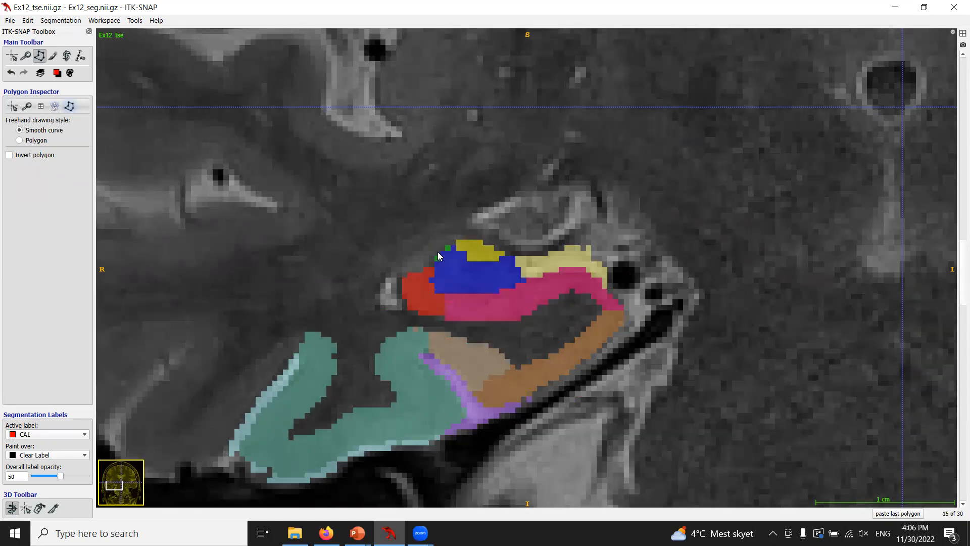
scroll(511, 277, up, 1)
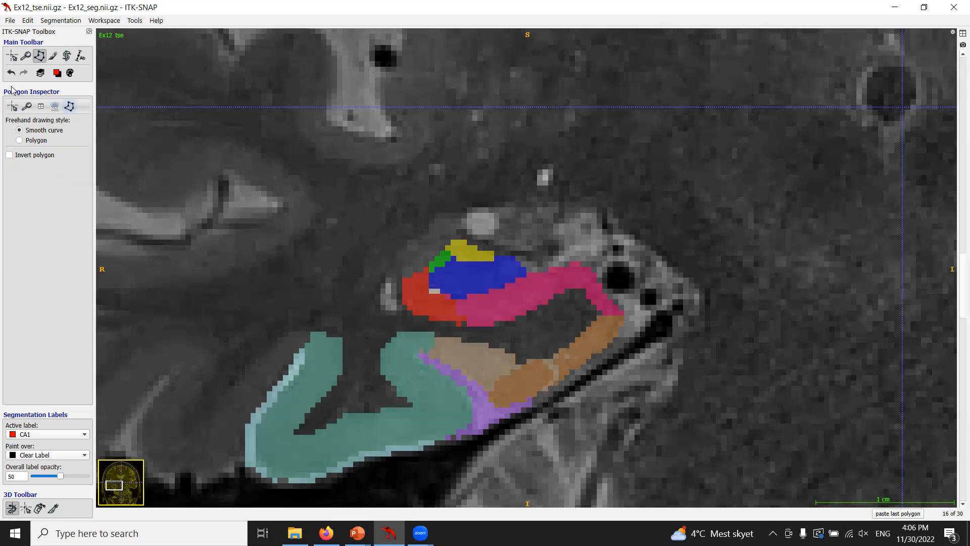
click(57, 73)
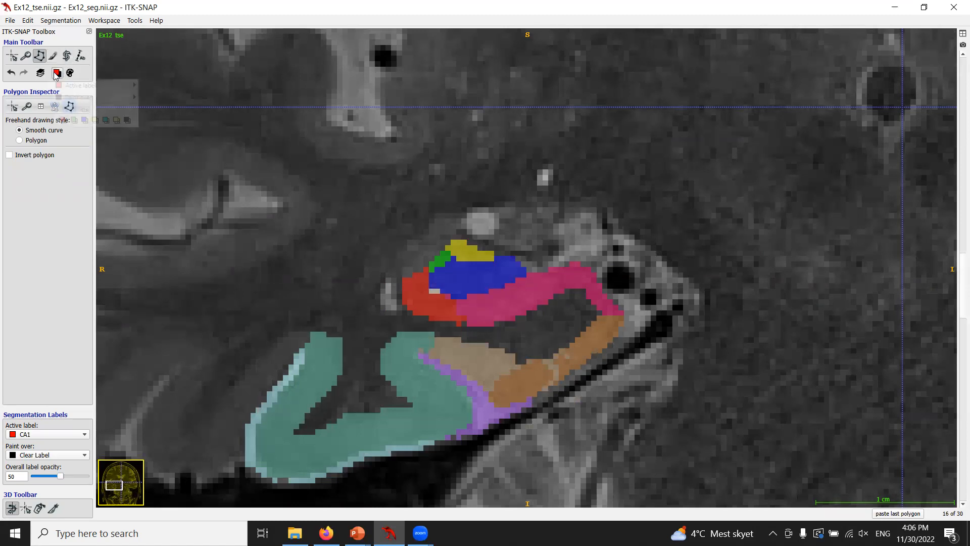
mouse_move(90, 85)
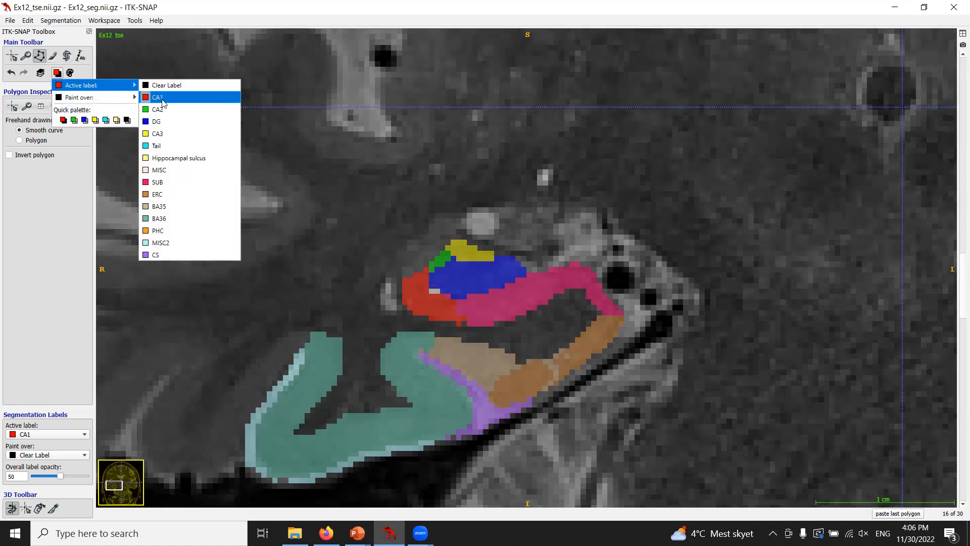
click(162, 99)
click(53, 56)
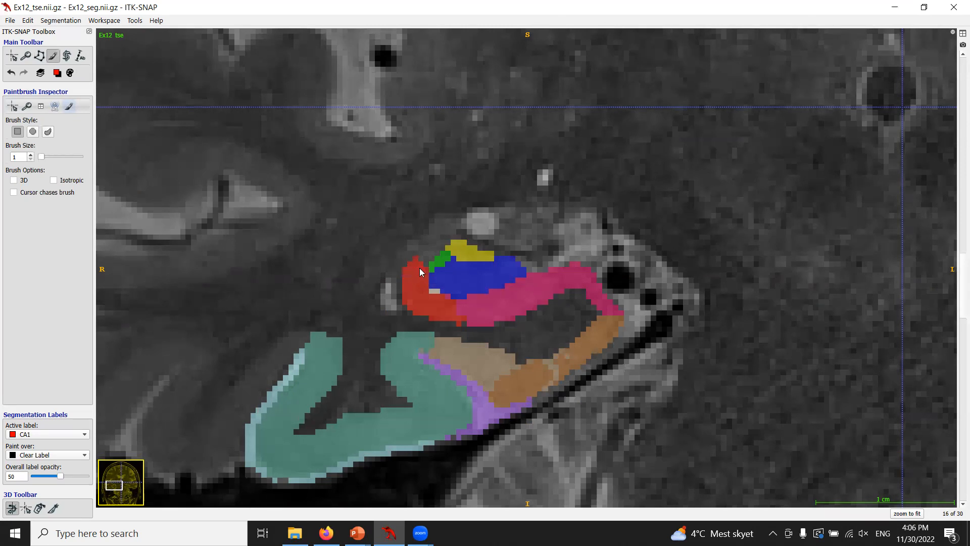
- Extend the CA2 label up to the hippocampal border on slice 16 and fill the gap beside it with CA3
click(57, 73)
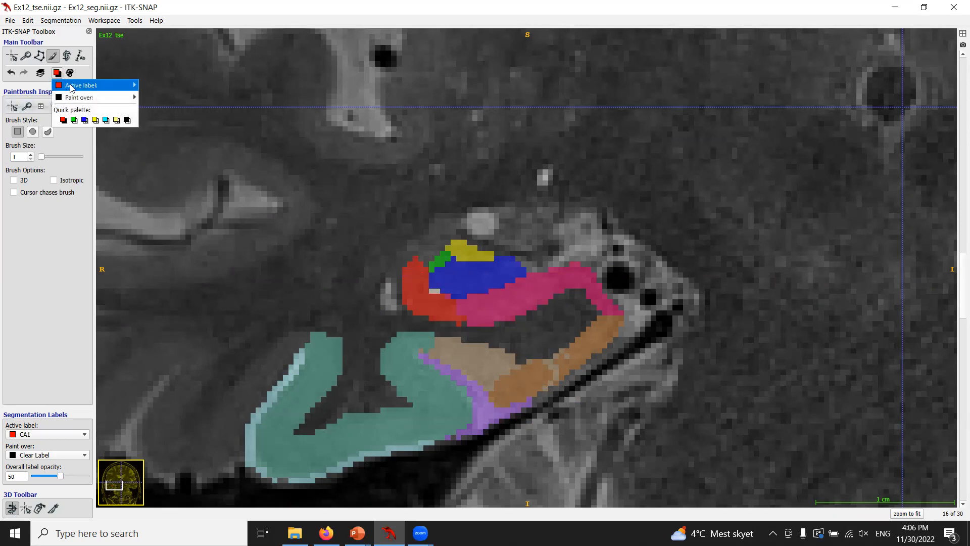
mouse_move(116, 85)
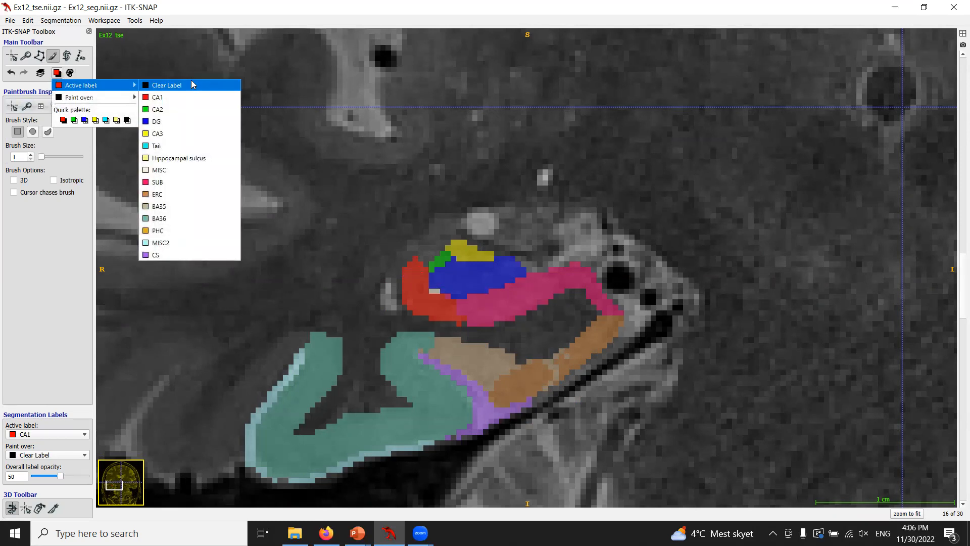
click(187, 109)
click(427, 262)
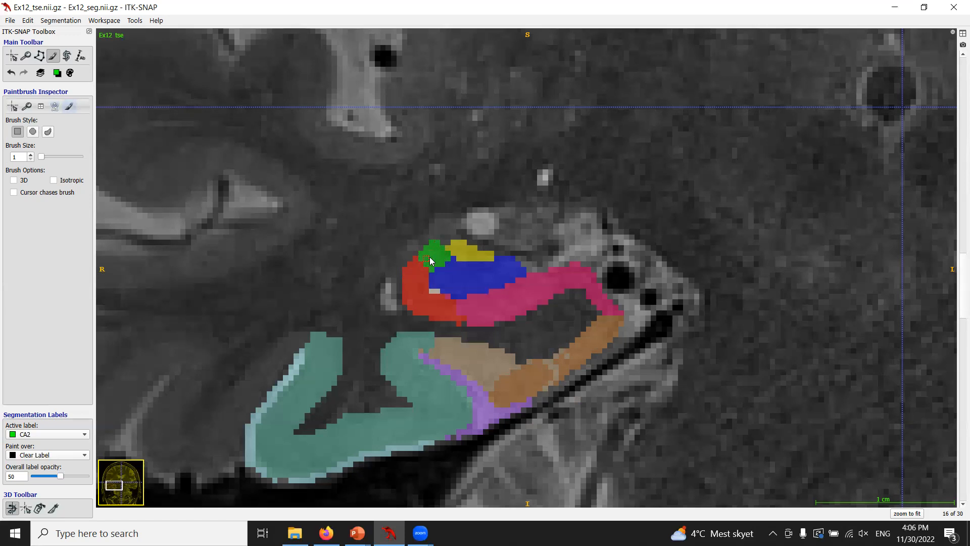
click(57, 73)
mouse_move(96, 85)
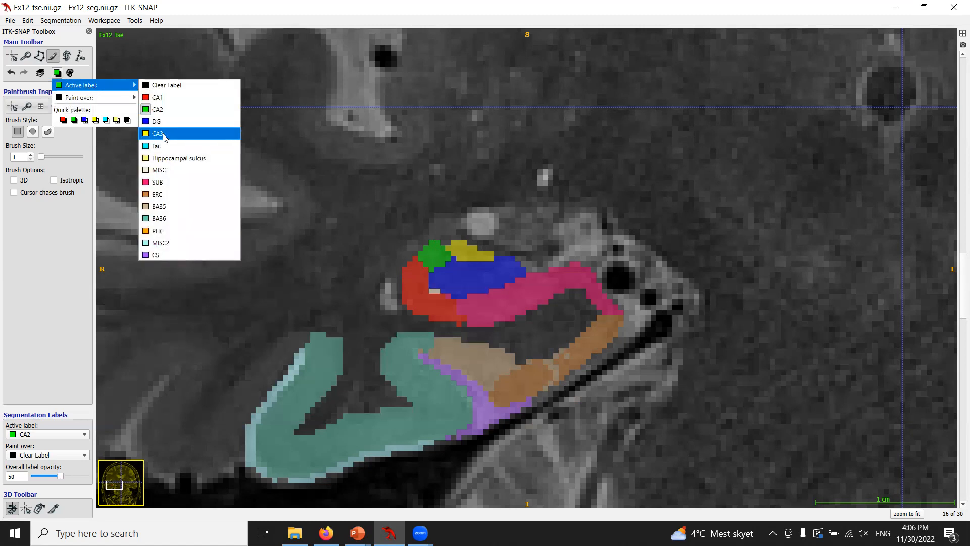
click(161, 133)
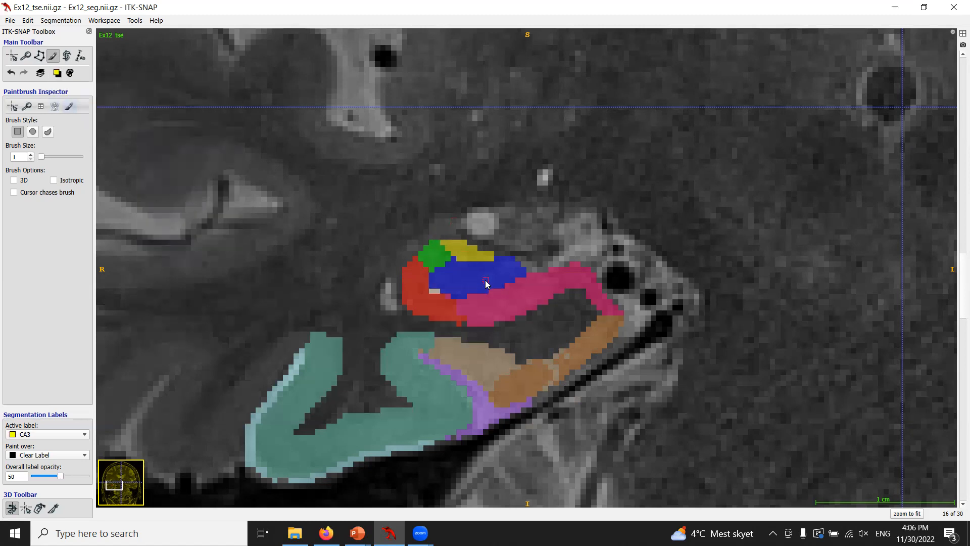
- Check the lateral border on slice 17 with the labels hidden, and extend the CA2 label laterally
scroll(486, 284, up, 1)
key(s)
key(s)
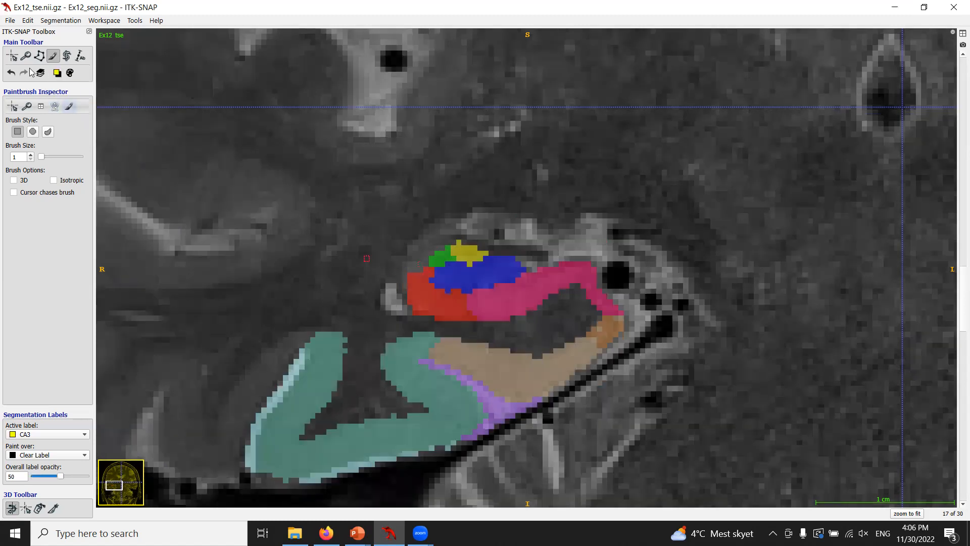
click(57, 72)
mouse_move(96, 85)
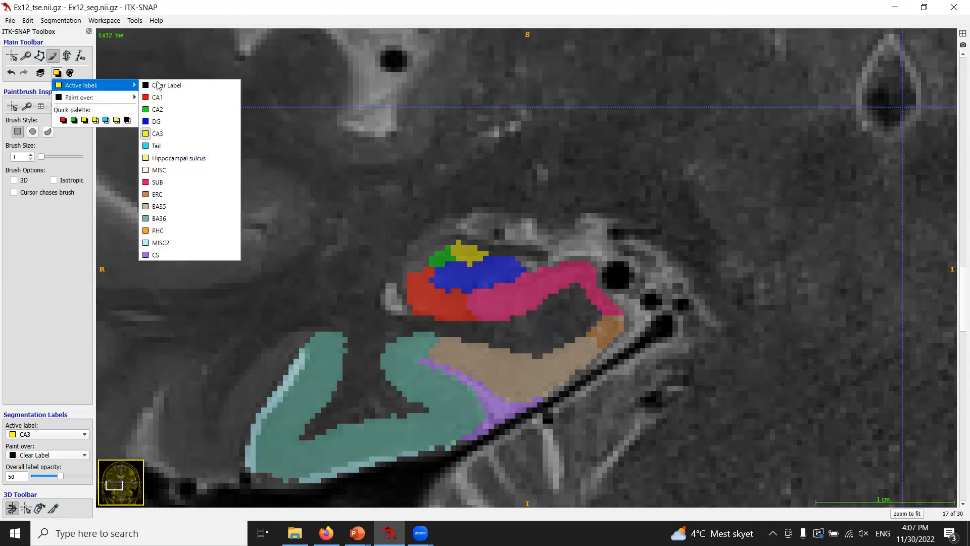
click(158, 109)
drag(423, 256, 438, 250)
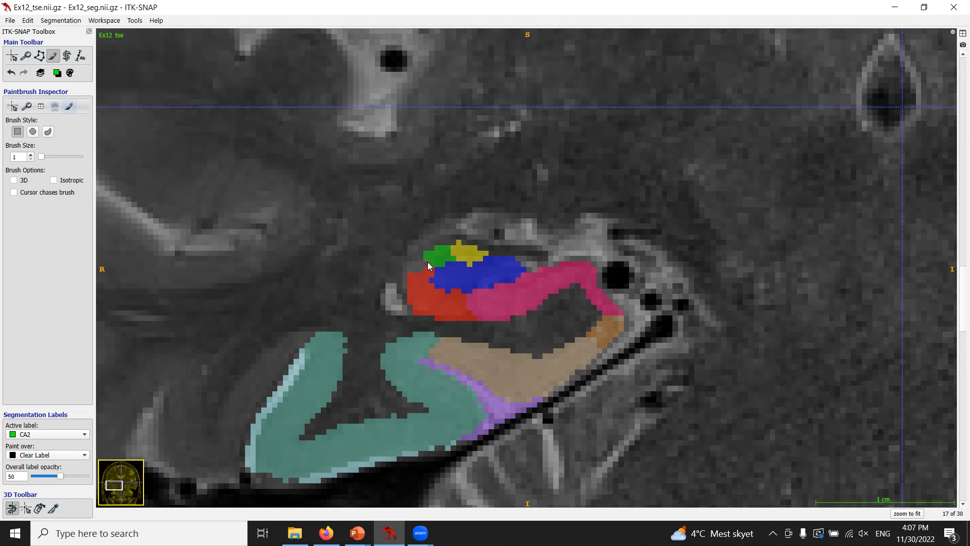
- Paint the missing lateral CA1 area up to the CA2 label on slice 17
click(57, 73)
mouse_move(96, 85)
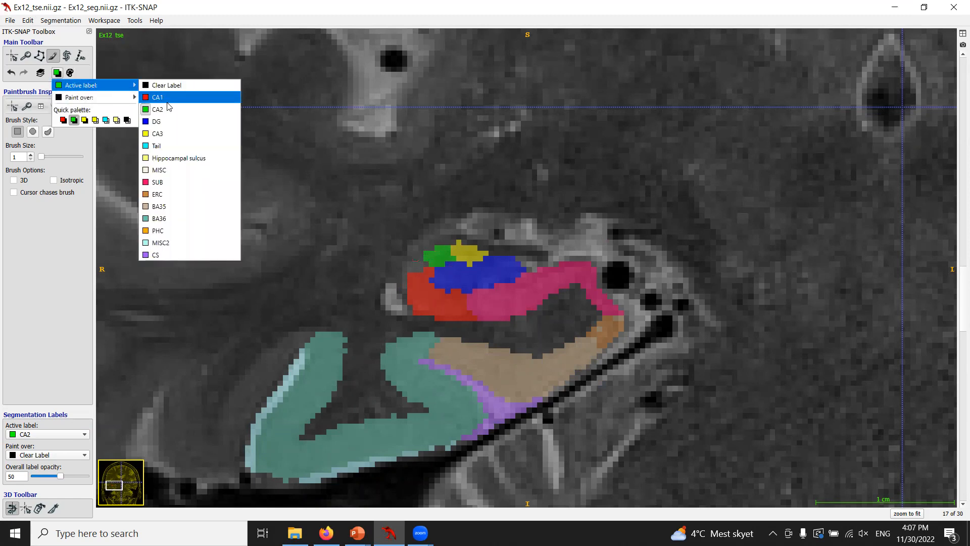
click(166, 100)
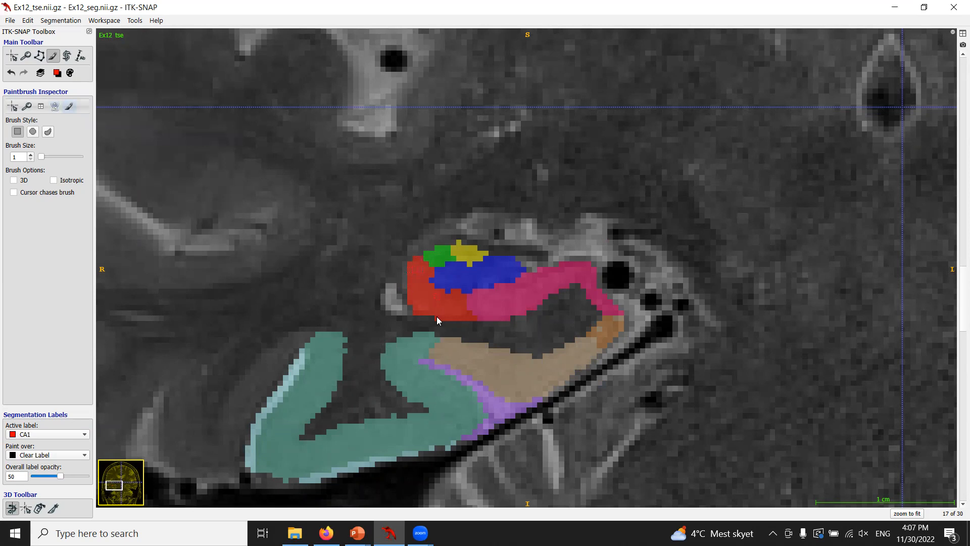
- Paint the missing upper lateral part of the CA1 label on slice 14
scroll(437, 316, down, 1)
scroll(437, 317, down, 1)
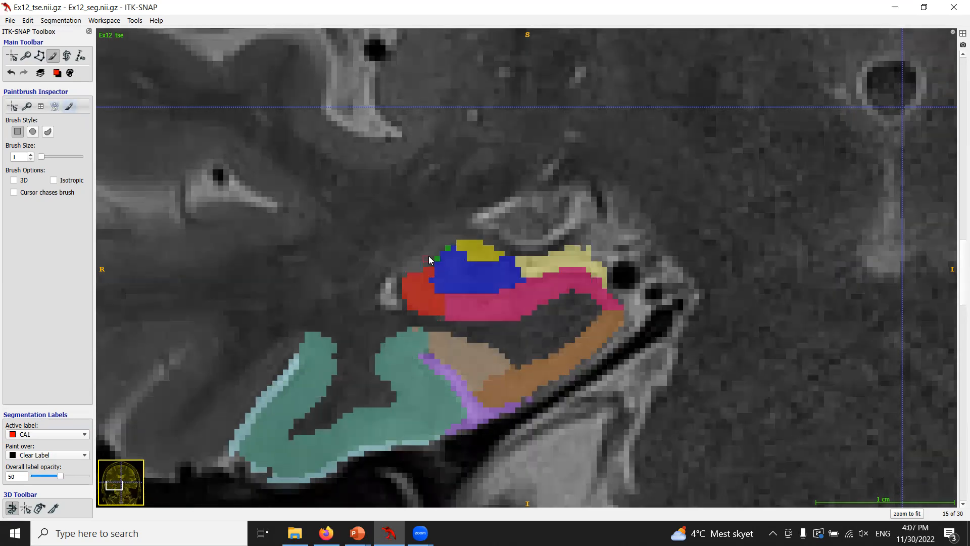
scroll(431, 296, down, 1)
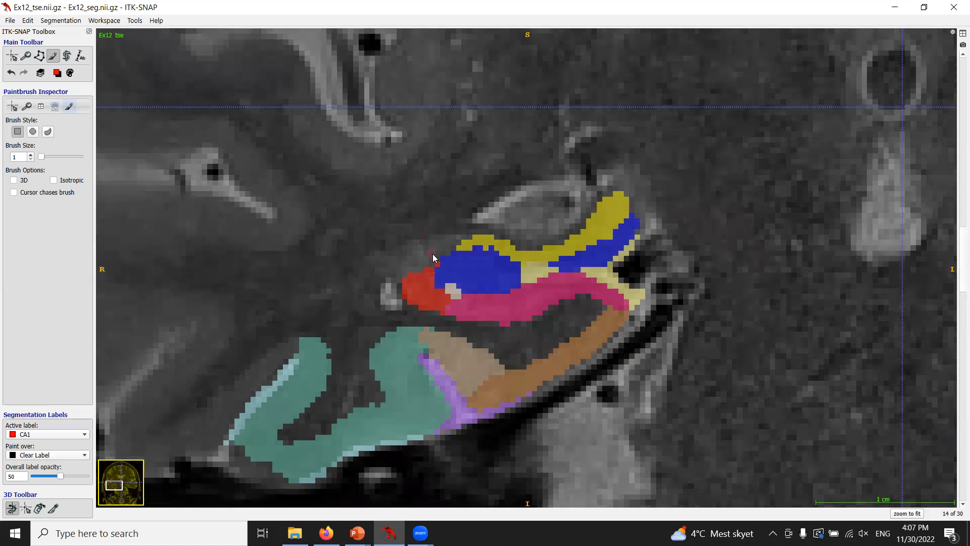
drag(443, 269, 425, 259)
- Extend the CA3 label laterally on slice 14 and paint a CA2 area between CA1 and CA3
click(57, 73)
mouse_move(80, 86)
click(195, 130)
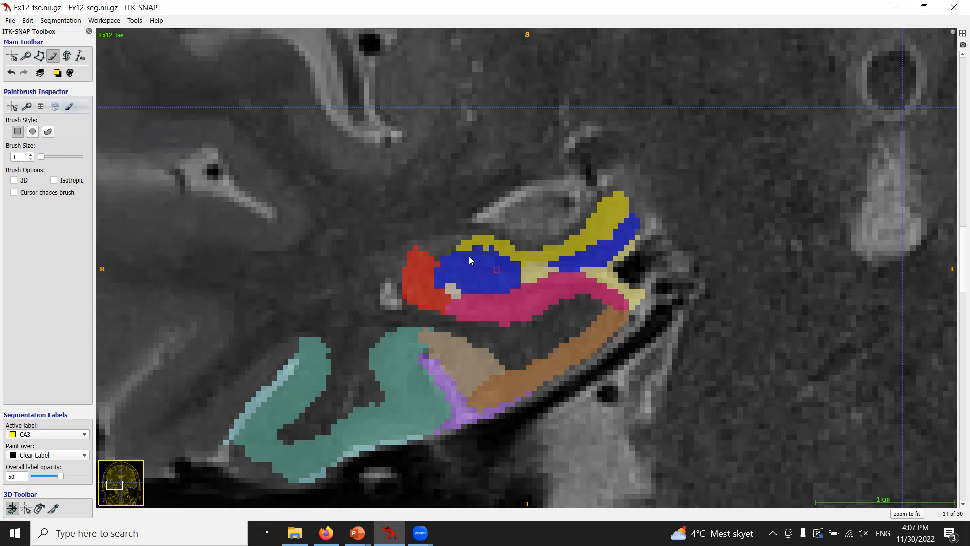
drag(453, 238, 469, 236)
click(57, 72)
mouse_move(137, 83)
click(157, 110)
mouse_move(426, 243)
mouse_down()
mouse_move(440, 256)
mouse_move(434, 247)
mouse_up()
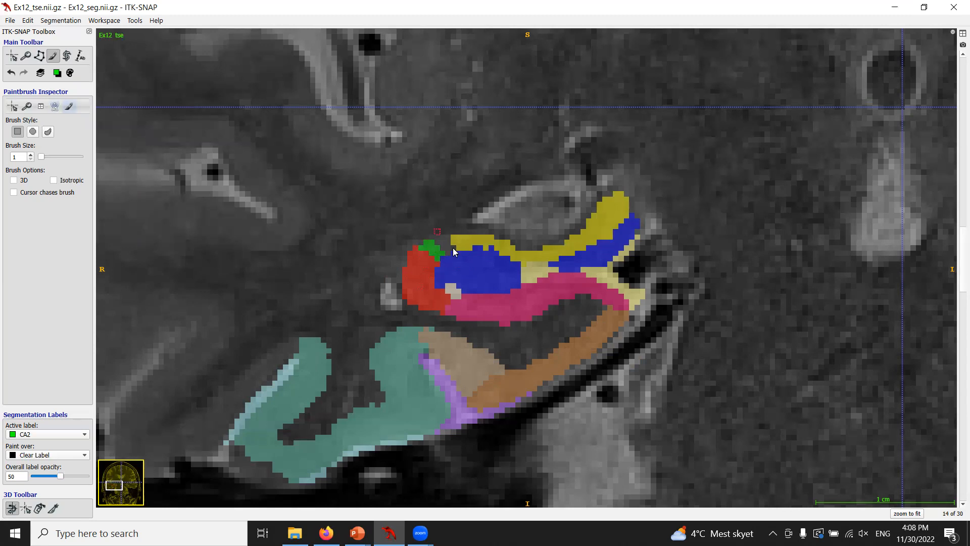
- Enlarge the CA2 label on slice 15 and extend the CA1 label upward along the lateral border
scroll(439, 284, up, 1)
scroll(437, 280, down, 1)
scroll(435, 279, up, 1)
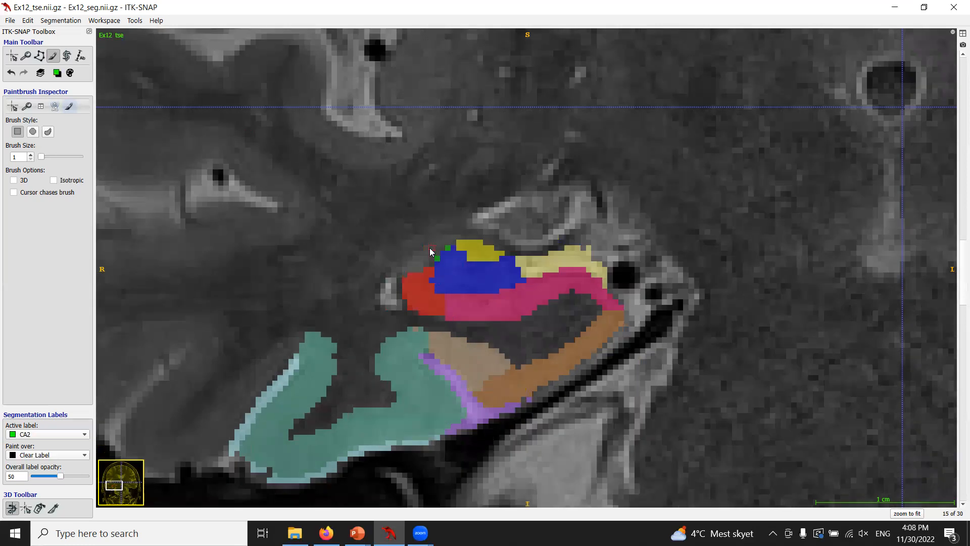
drag(436, 255, 433, 242)
click(57, 74)
mouse_move(94, 86)
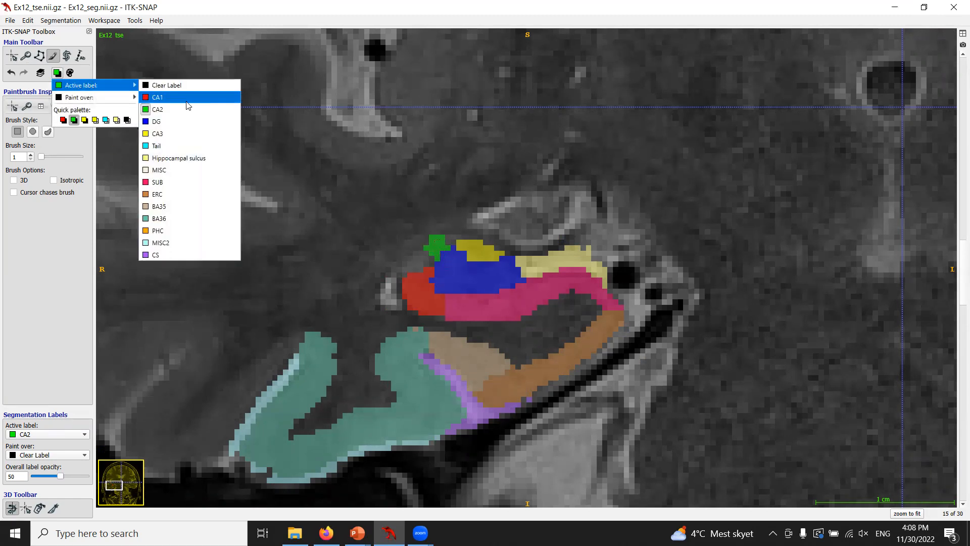
click(187, 100)
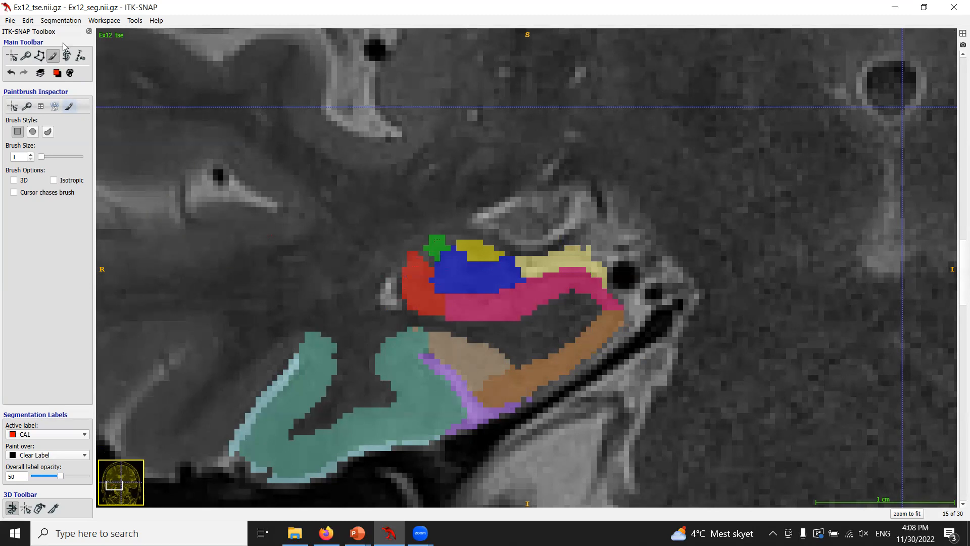
- Extend the upper lateral corner of the CA3 label on slice 15
click(57, 73)
mouse_move(94, 85)
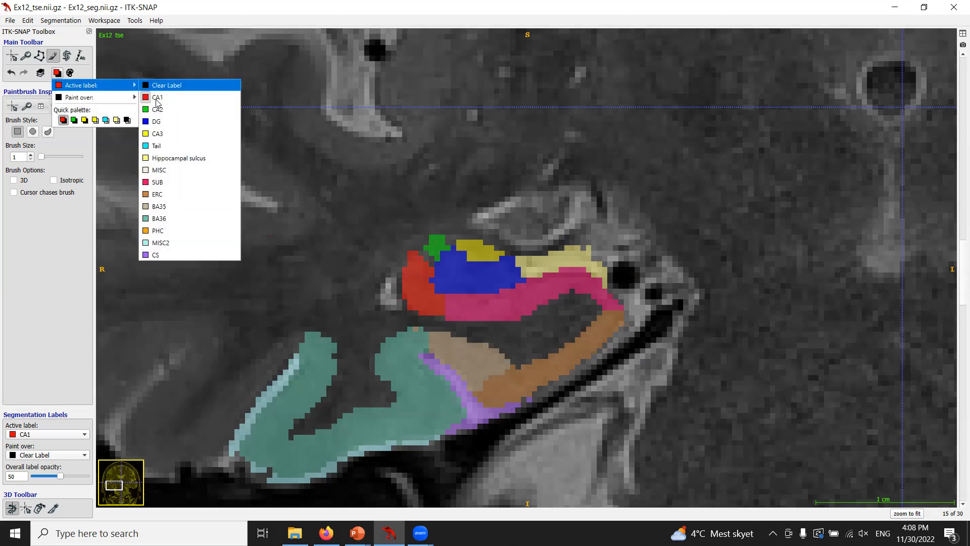
click(157, 134)
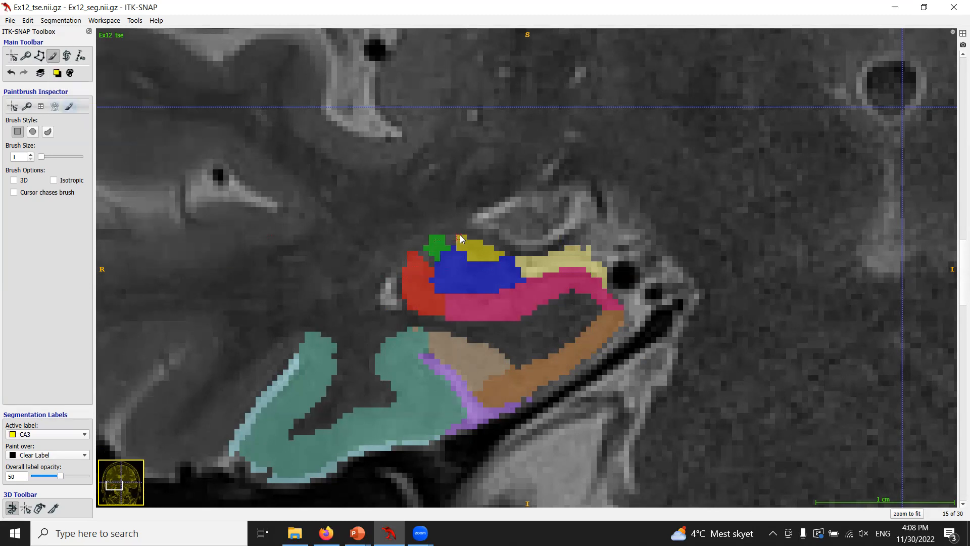
- Compare the corrected CA1, CA2 and CA3 labels across slices 13 to 15
scroll(489, 307, down, 1)
scroll(465, 269, up, 1)
scroll(464, 269, down, 1)
scroll(465, 268, up, 1)
scroll(443, 288, down, 2)
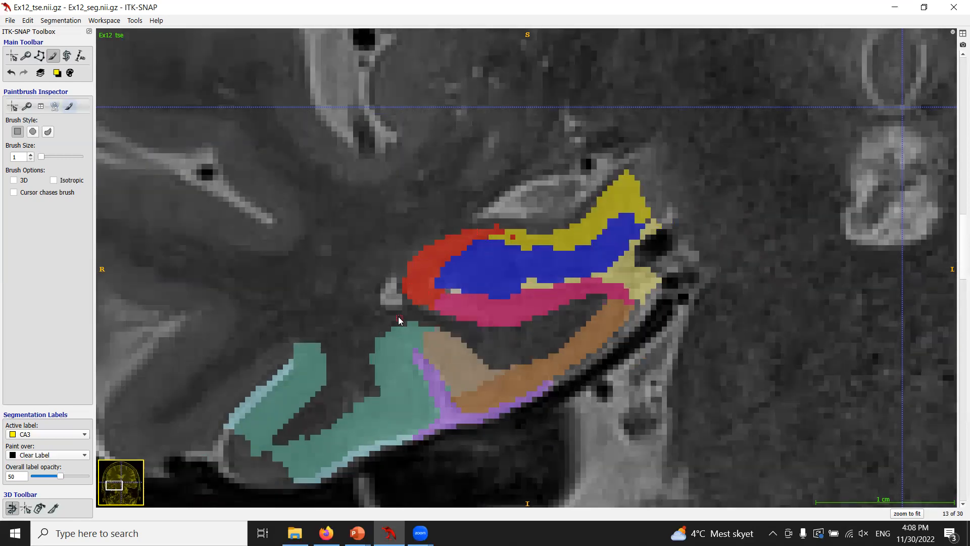
scroll(411, 273, up, 2)
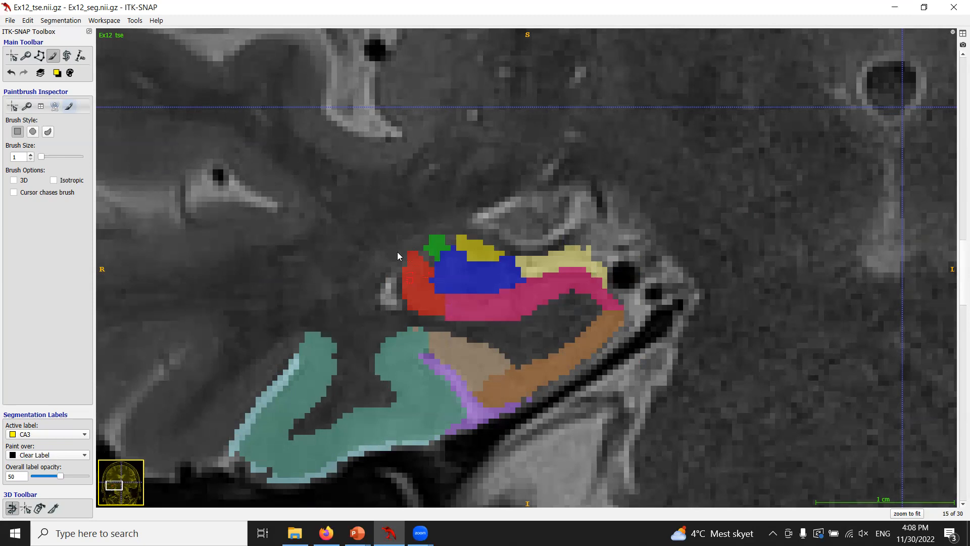
scroll(437, 289, down, 1)
scroll(437, 288, up, 1)
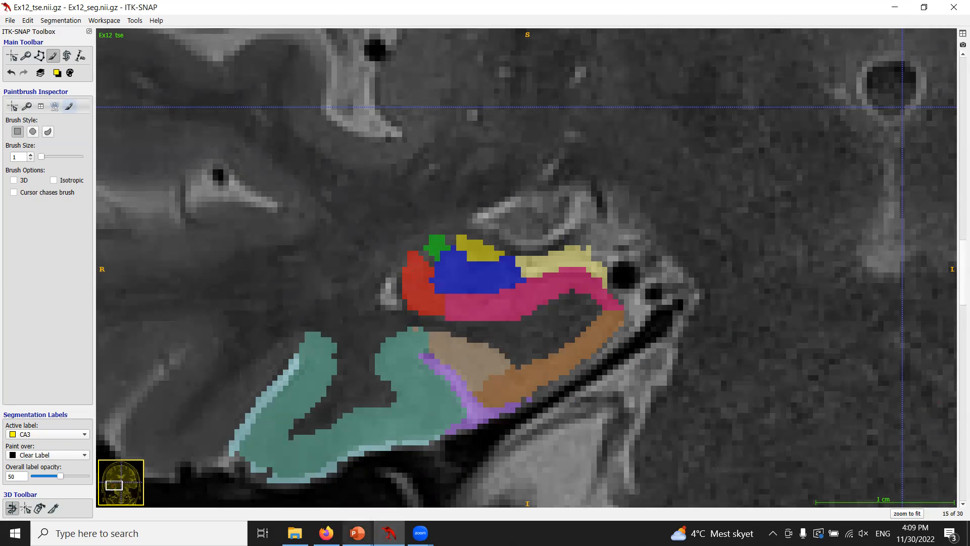
- Switch to the PowerPoint slideshow and reveal the note on the missing share of the CA1 label
click(357, 533)
click(361, 492)
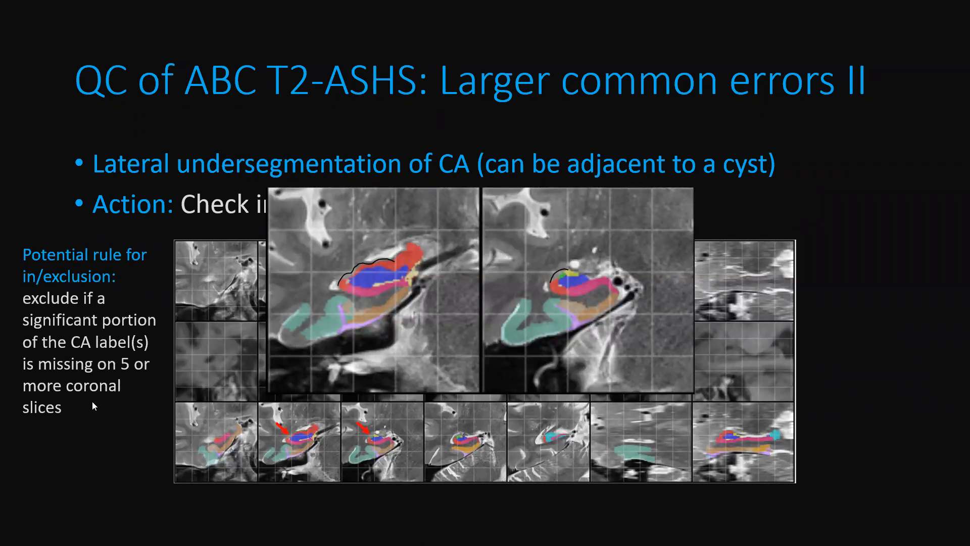
click(138, 360)
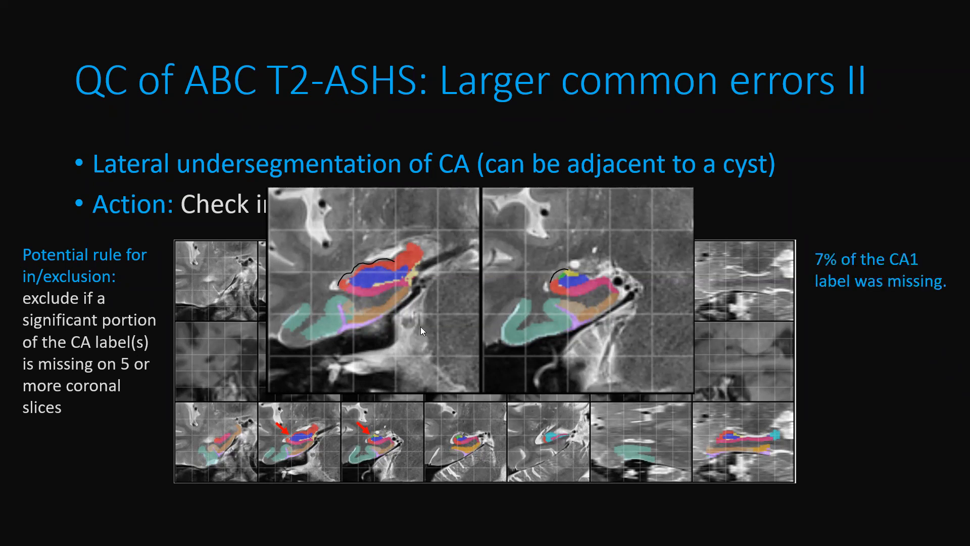